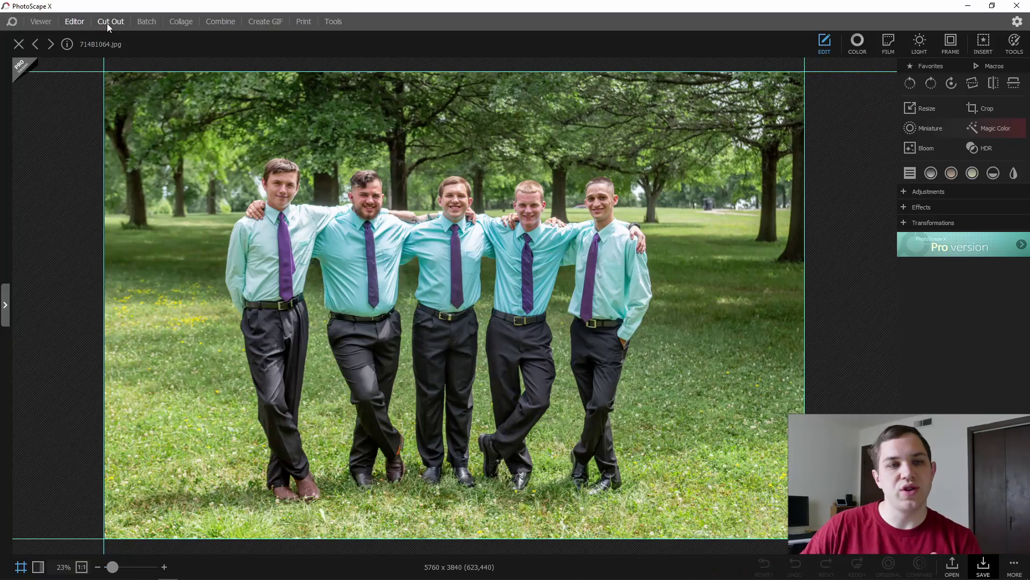
Switch to the Cut Out tab to work on the group photo 71481064.jpg.
click(107, 23)
Load the group photo onto the Cut Out canvas and zoom to 43% on its upper-left part.
mouse_move(39, 477)
mouse_down()
mouse_move(159, 388)
mouse_move(416, 113)
mouse_up()
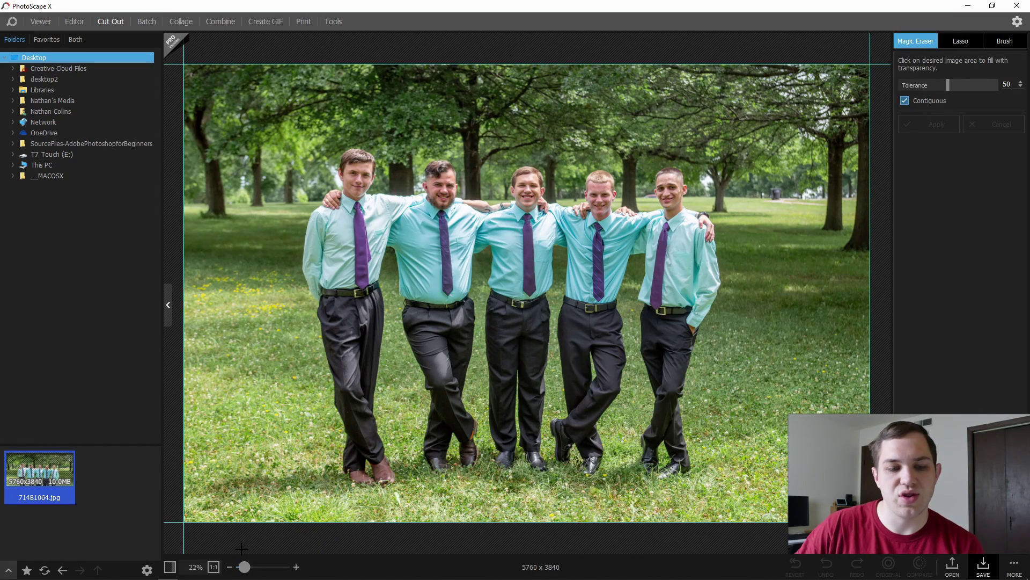
drag(245, 569, 249, 570)
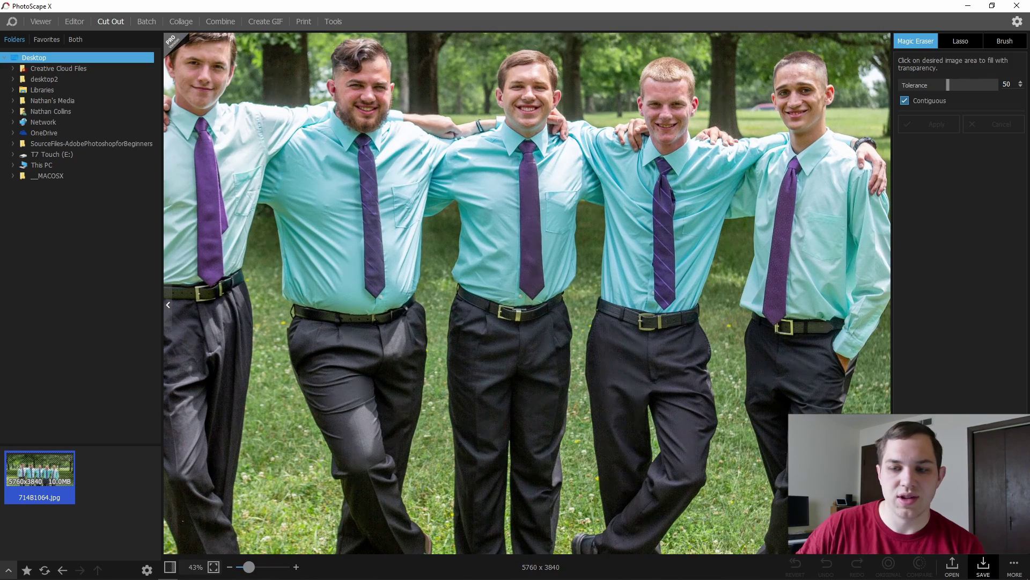
drag(309, 160, 604, 321)
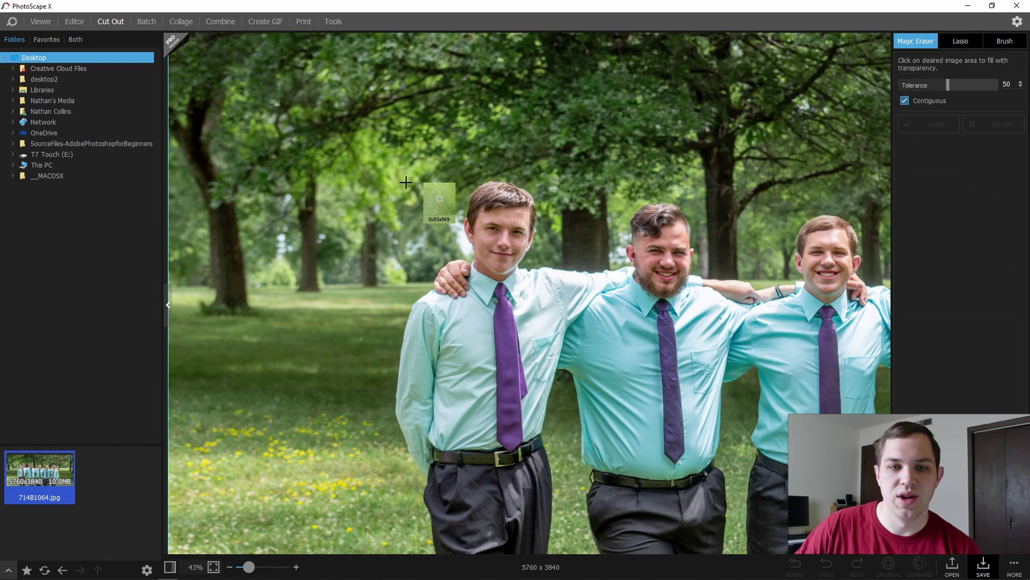
Make three patches of tree foliage above the men transparent with Magic Eraser.
click(398, 183)
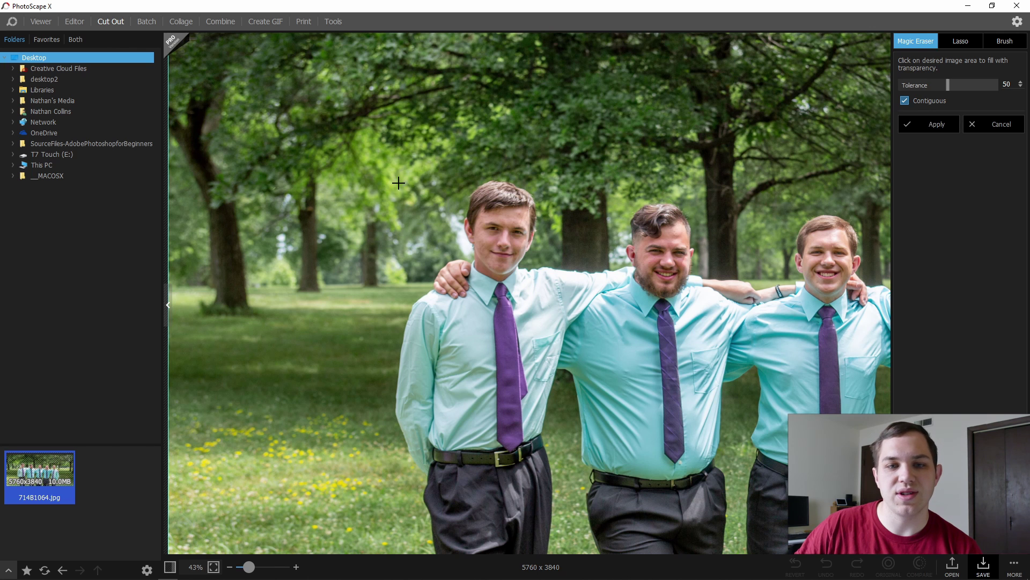
click(575, 147)
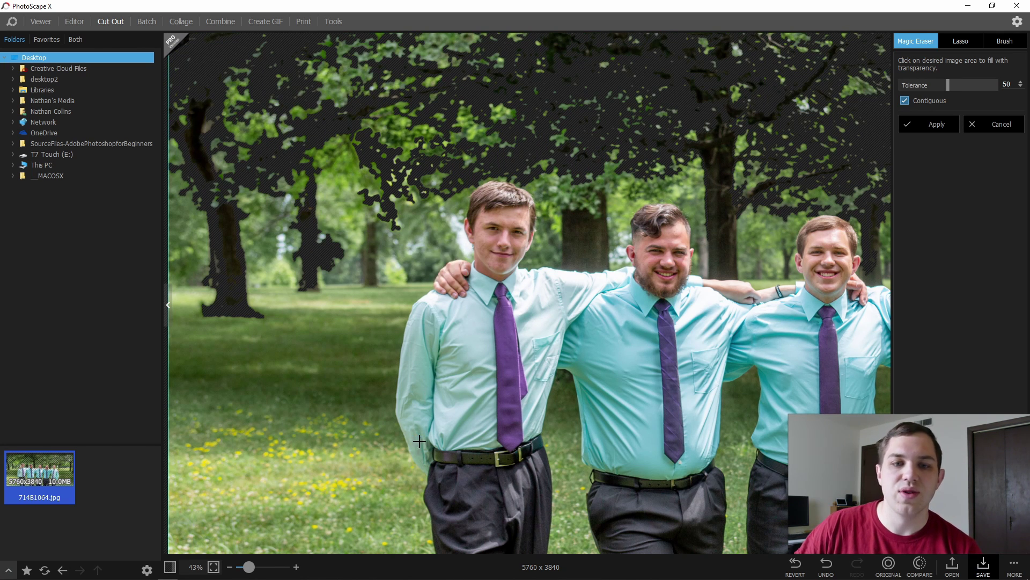
click(415, 244)
Brush out trees, grass and the other men, keeping only the leftmost man's head, then zoom to 69%.
click(1005, 43)
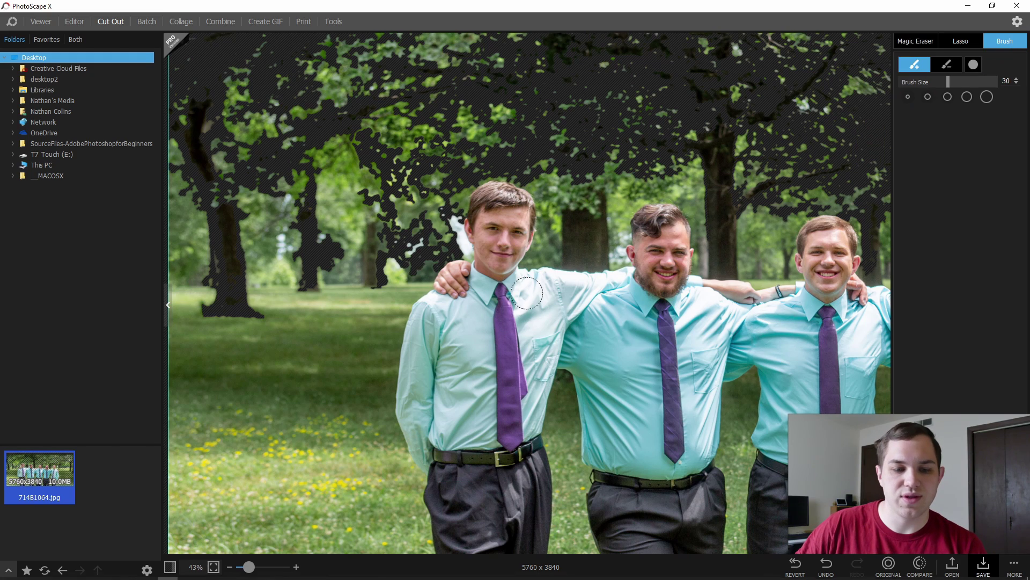
mouse_move(241, 563)
drag(249, 564, 234, 568)
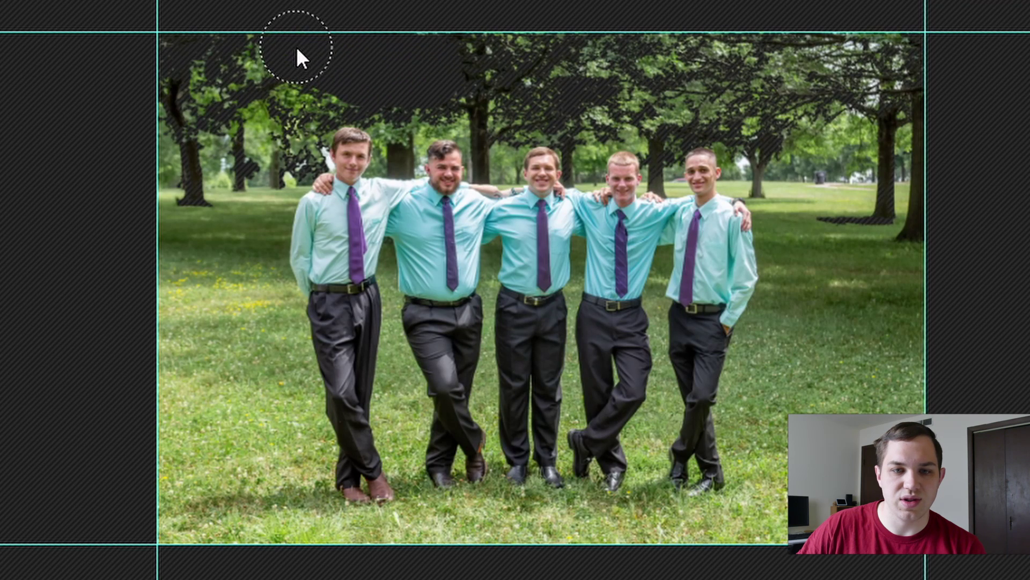
mouse_move(296, 46)
mouse_down()
mouse_move(177, 78)
mouse_move(201, 121)
mouse_move(248, 146)
mouse_move(280, 207)
mouse_move(311, 235)
mouse_move(343, 252)
mouse_move(379, 252)
mouse_move(425, 221)
mouse_move(441, 168)
mouse_move(423, 116)
mouse_move(370, 79)
mouse_move(297, 79)
mouse_move(178, 153)
mouse_move(174, 121)
mouse_move(165, 251)
mouse_move(198, 200)
mouse_move(262, 257)
mouse_move(399, 280)
mouse_move(471, 221)
mouse_move(439, 48)
mouse_move(630, 56)
mouse_move(922, 48)
mouse_up()
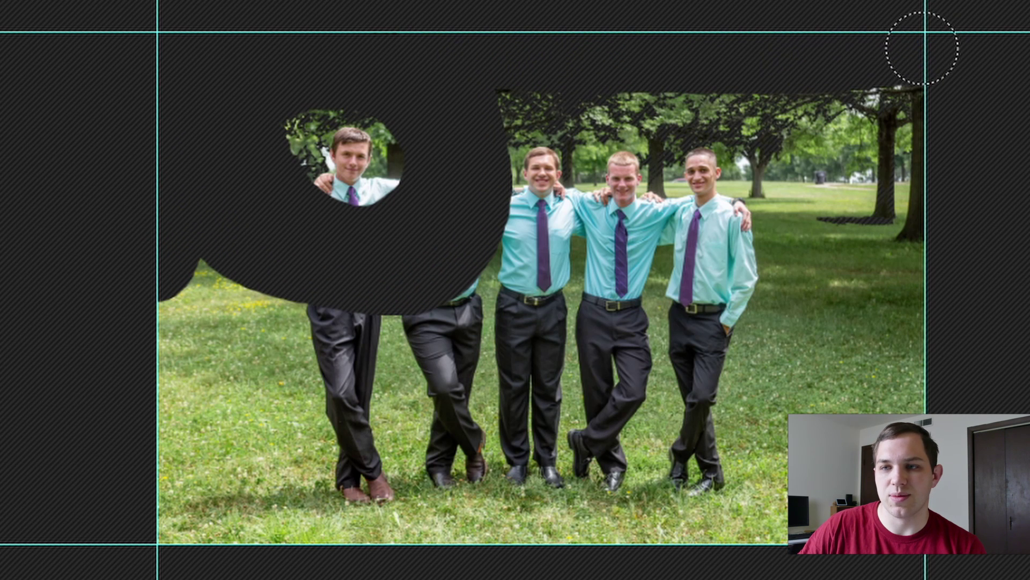
drag(948, 81, 879, 314)
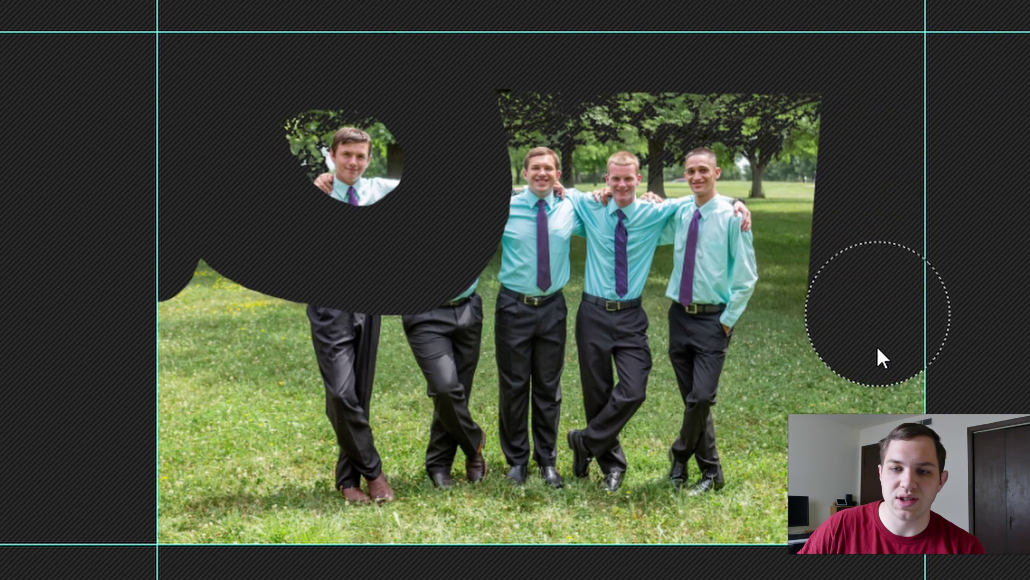
mouse_move(880, 357)
mouse_down()
mouse_move(829, 536)
mouse_move(281, 506)
mouse_move(149, 292)
mouse_move(522, 313)
mouse_move(529, 104)
mouse_move(842, 237)
mouse_move(542, 397)
mouse_move(152, 369)
mouse_move(800, 426)
mouse_move(713, 220)
mouse_move(625, 238)
mouse_move(694, 291)
mouse_up()
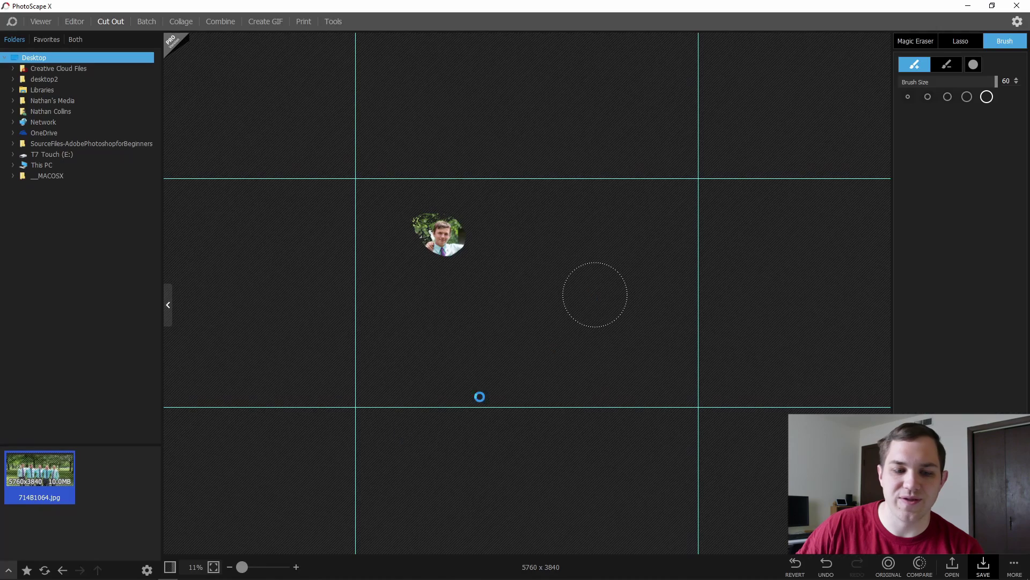
drag(248, 566, 260, 569)
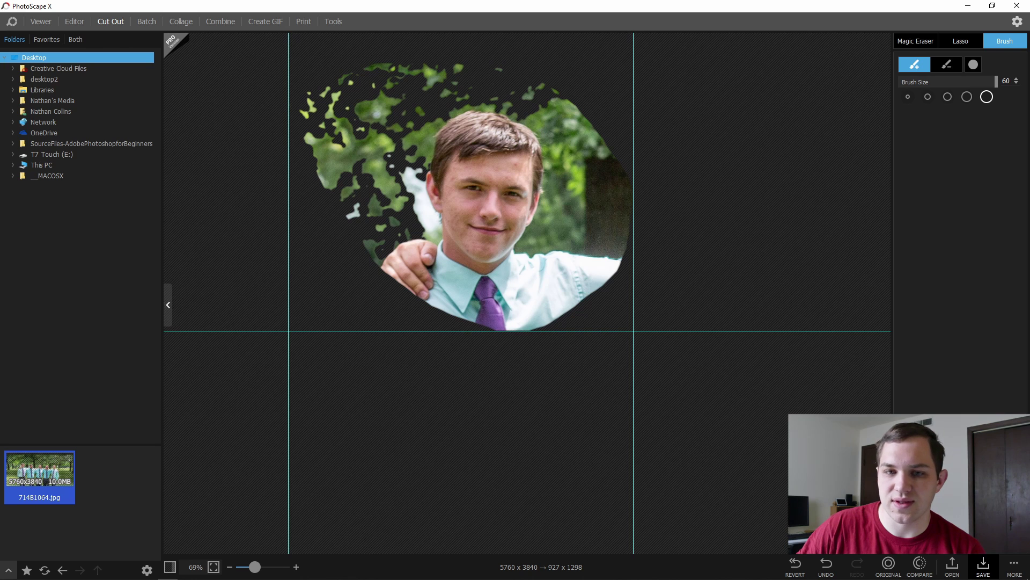
scroll(526, 293, up, 2)
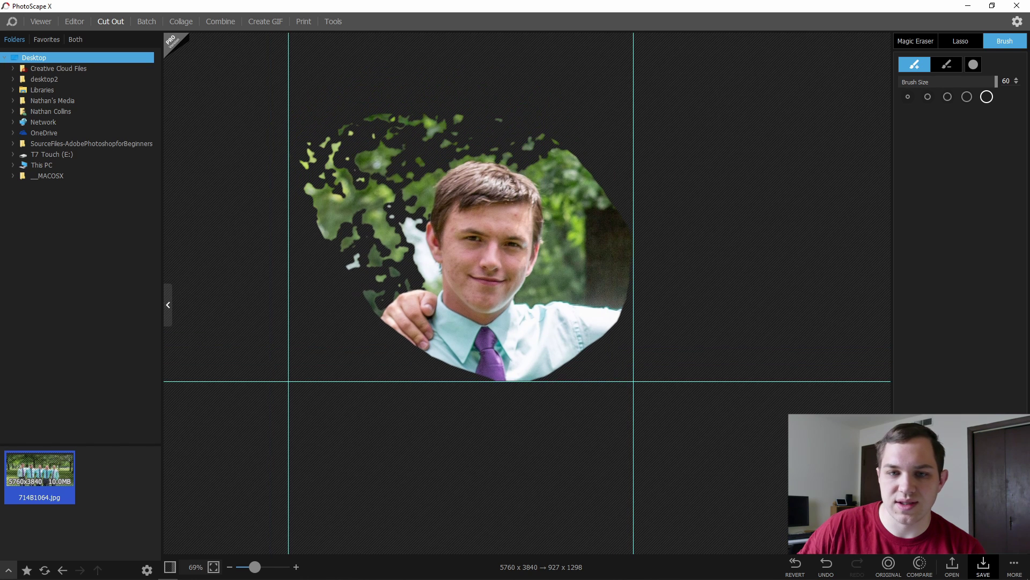
Use Magic Eraser to clear green background around the head and the shirt's right side.
click(919, 41)
click(593, 249)
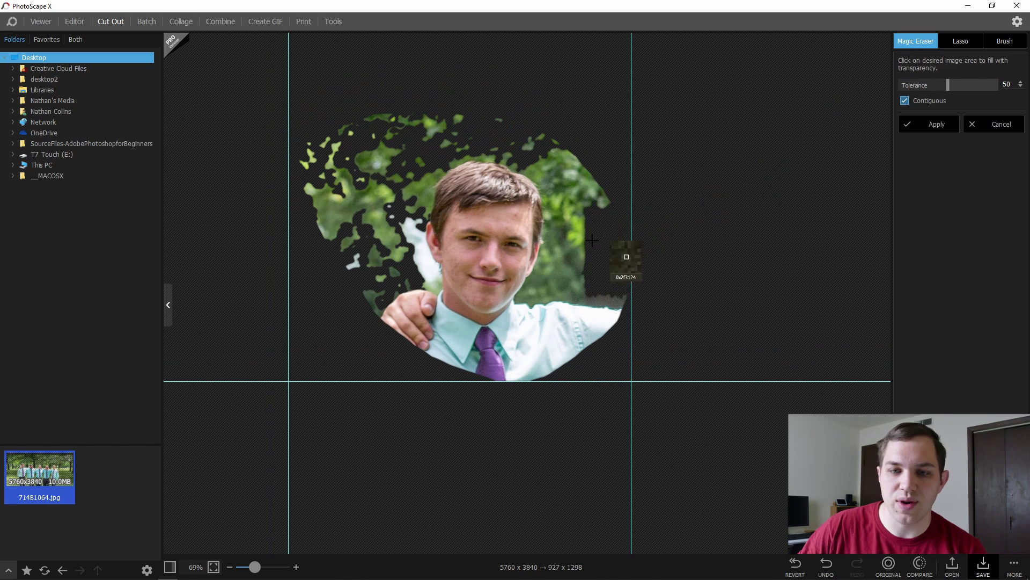
click(565, 260)
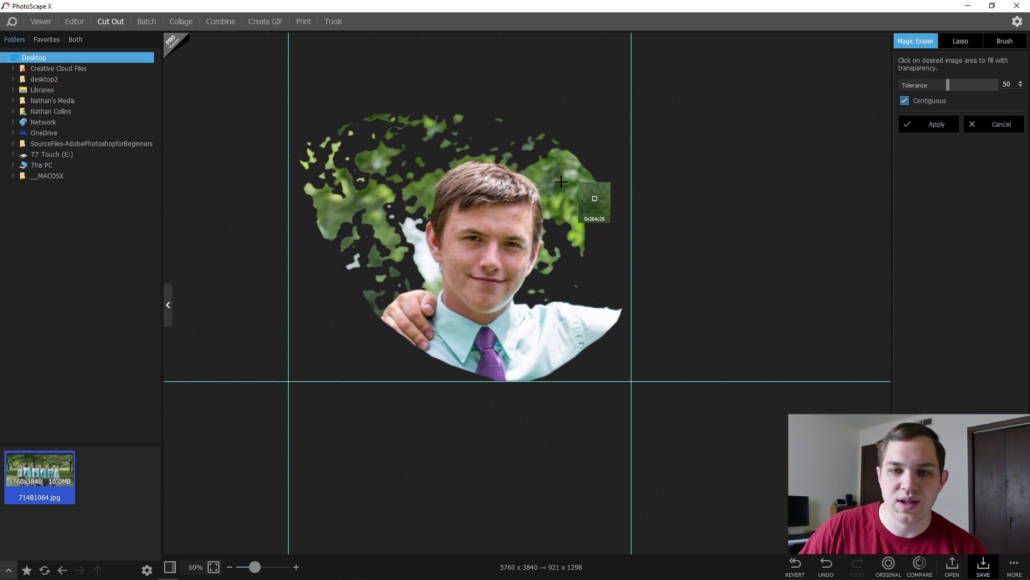
click(352, 198)
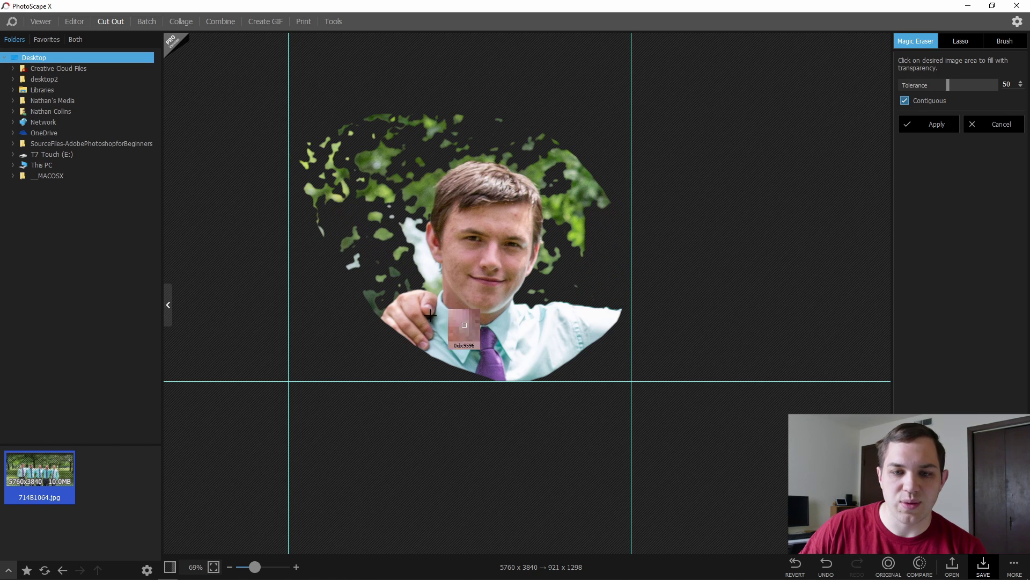
click(546, 353)
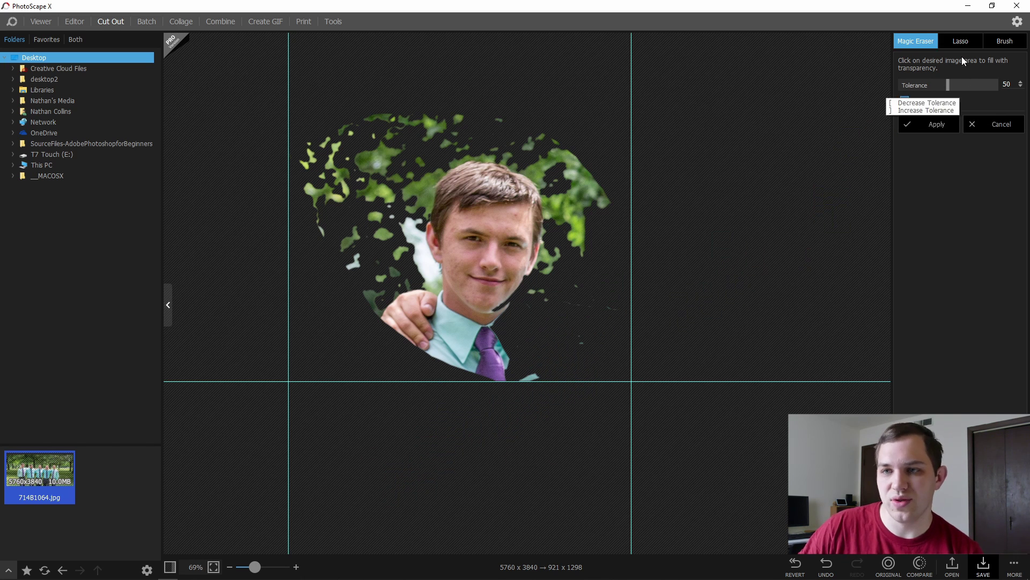
Set up the Brush tool, toggling from restore mode back to erase mode.
click(957, 43)
click(1000, 41)
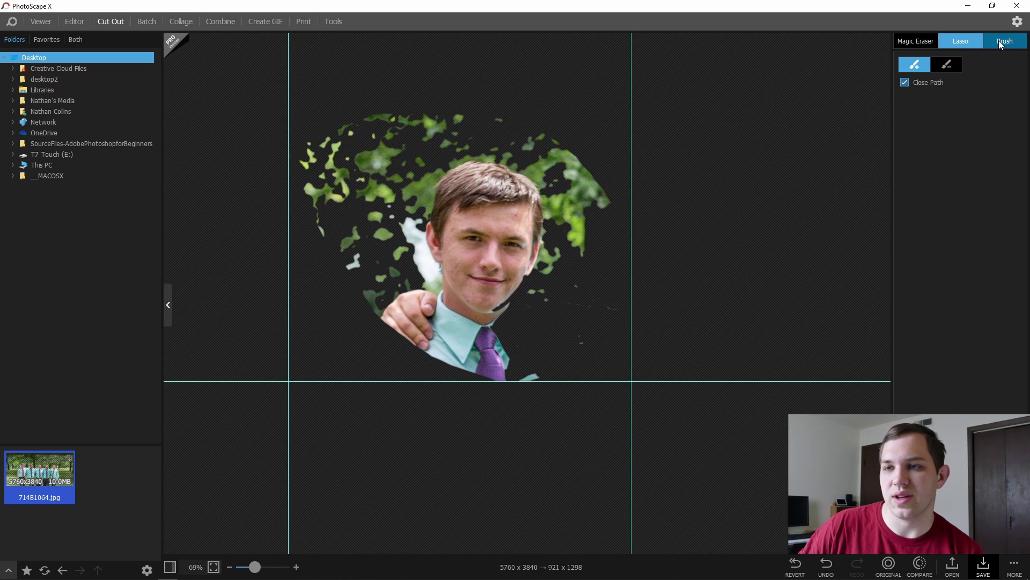
click(946, 65)
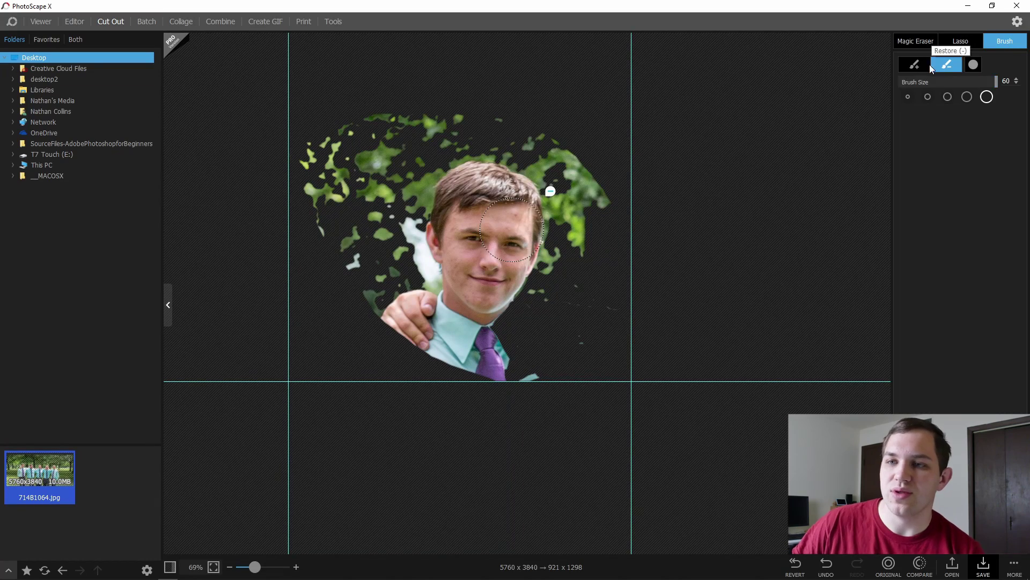
click(919, 65)
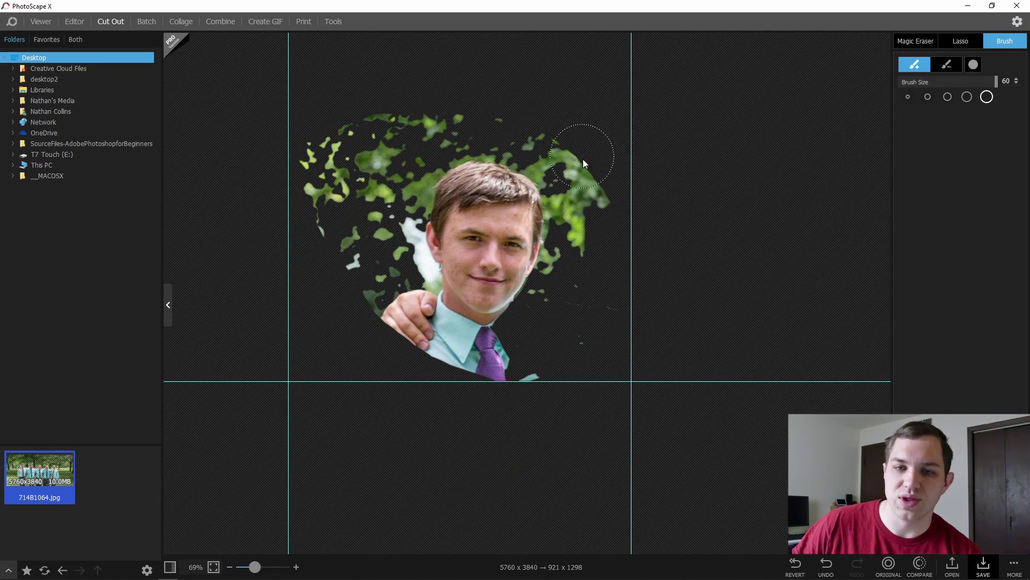
Erase foliage along the top, left and right edges plus the lower shirt and tie.
mouse_move(454, 121)
mouse_down()
mouse_move(359, 130)
mouse_move(291, 192)
mouse_up()
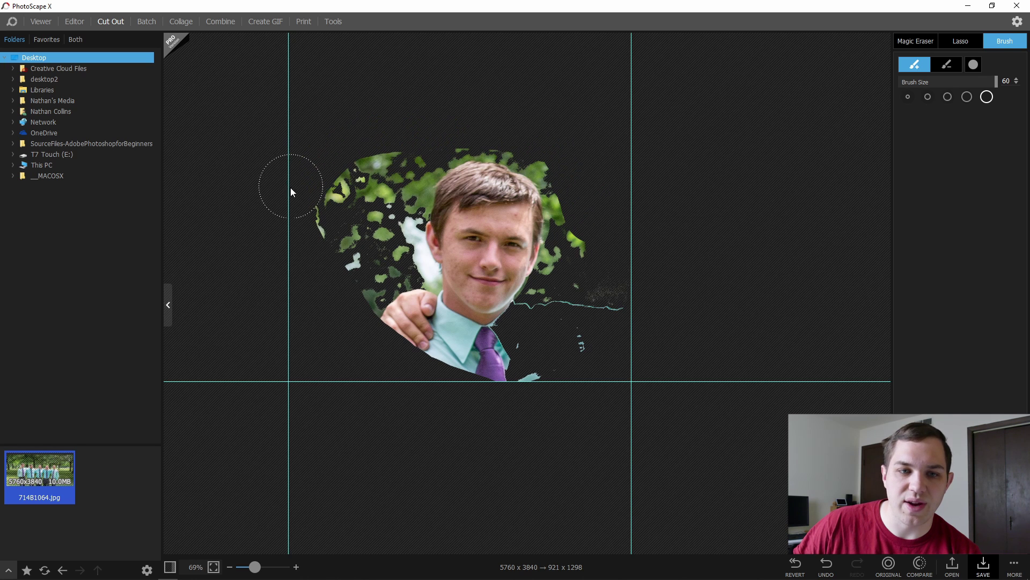
mouse_move(353, 174)
mouse_down()
mouse_move(324, 240)
mouse_move(366, 253)
mouse_up()
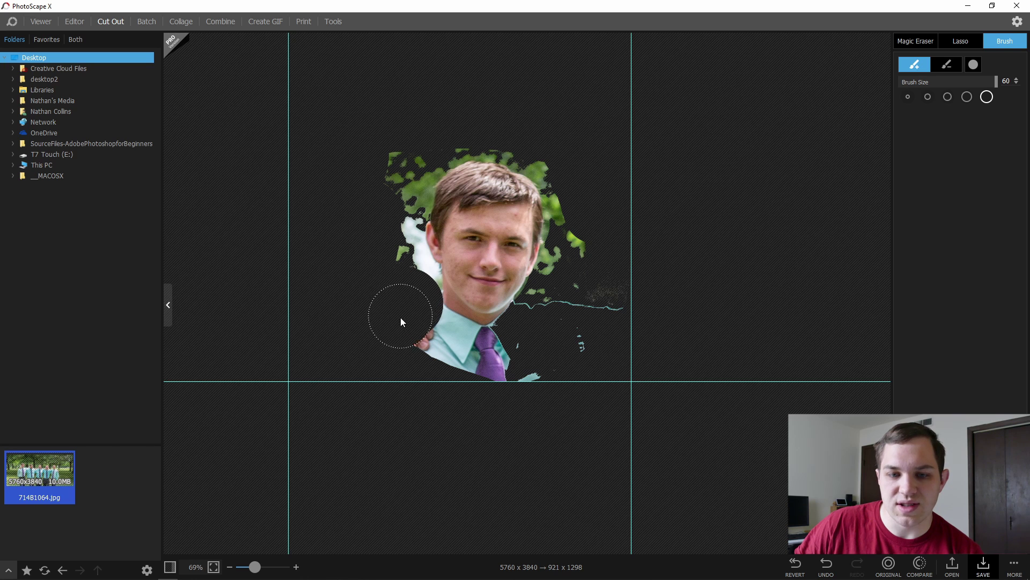
mouse_move(417, 329)
mouse_down()
mouse_move(460, 364)
mouse_move(535, 369)
mouse_up()
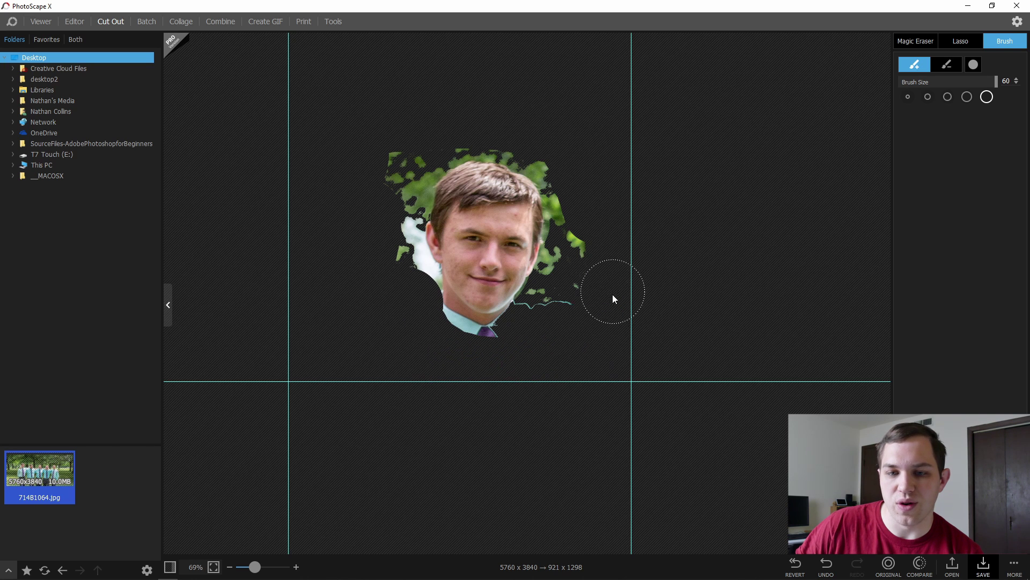
mouse_move(613, 298)
mouse_down()
mouse_move(574, 310)
mouse_move(579, 212)
mouse_up()
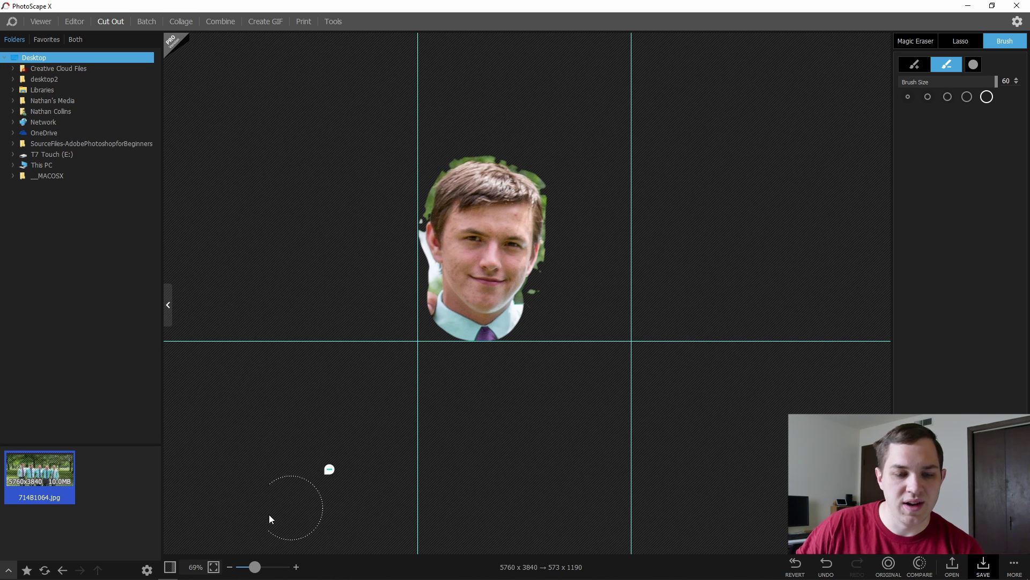
Zoom in on the face and erase the fringes above the hair, beside the ear, neck and jaw.
drag(254, 567, 270, 566)
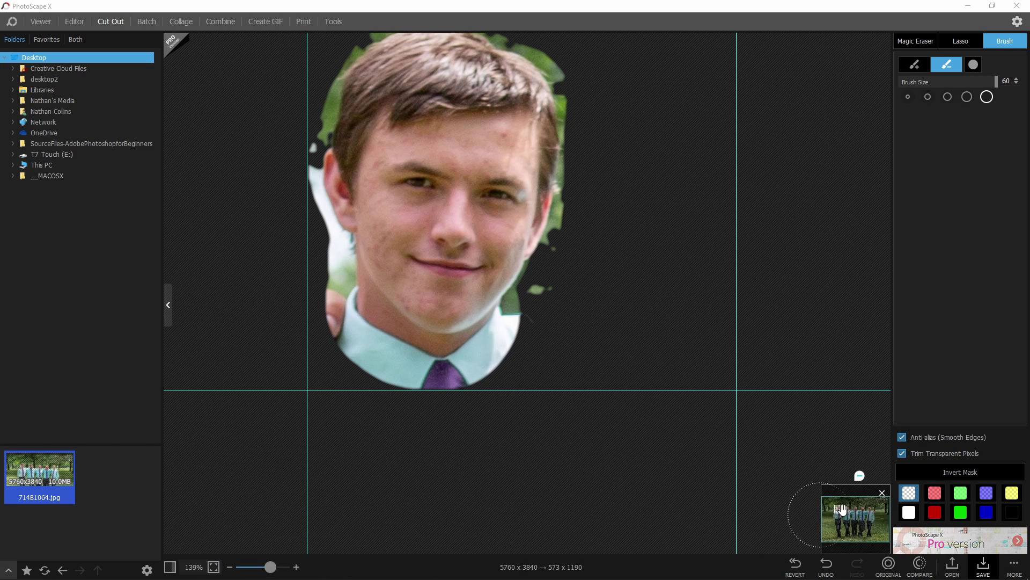
drag(841, 509, 839, 507)
click(914, 64)
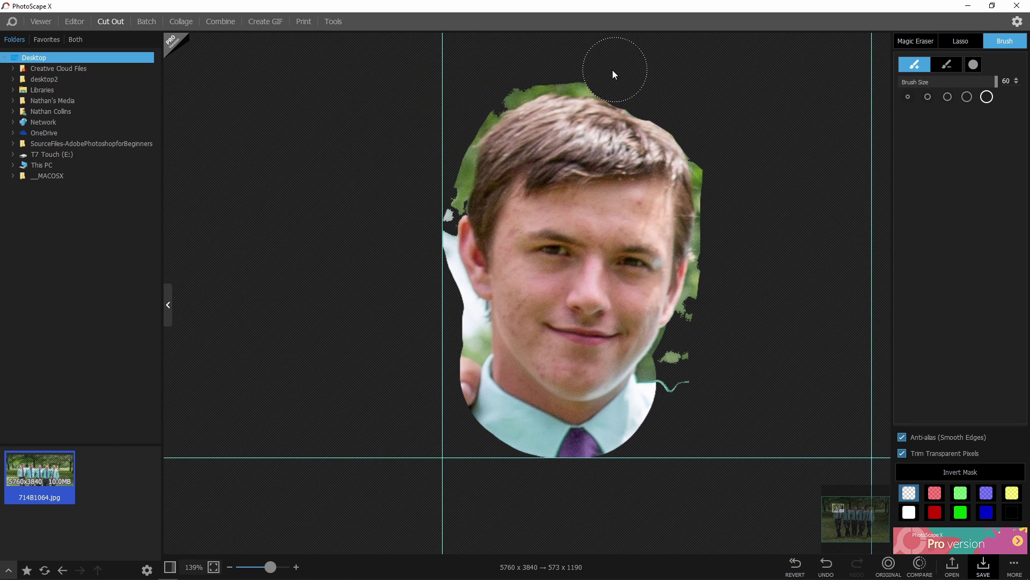
mouse_move(613, 71)
mouse_down()
mouse_move(521, 70)
mouse_move(445, 146)
mouse_up()
drag(423, 230, 429, 266)
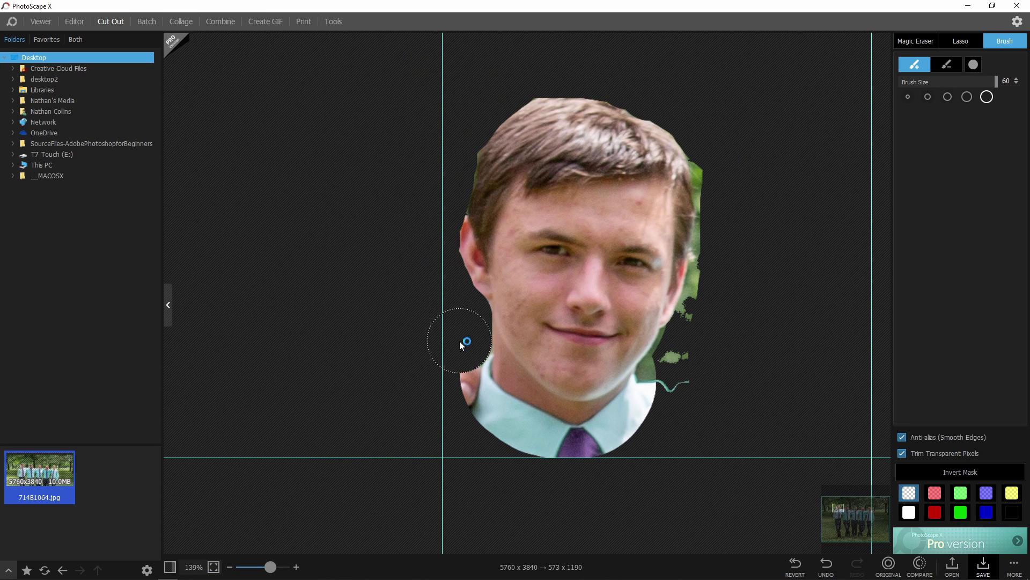
drag(459, 341, 449, 377)
drag(692, 385, 707, 324)
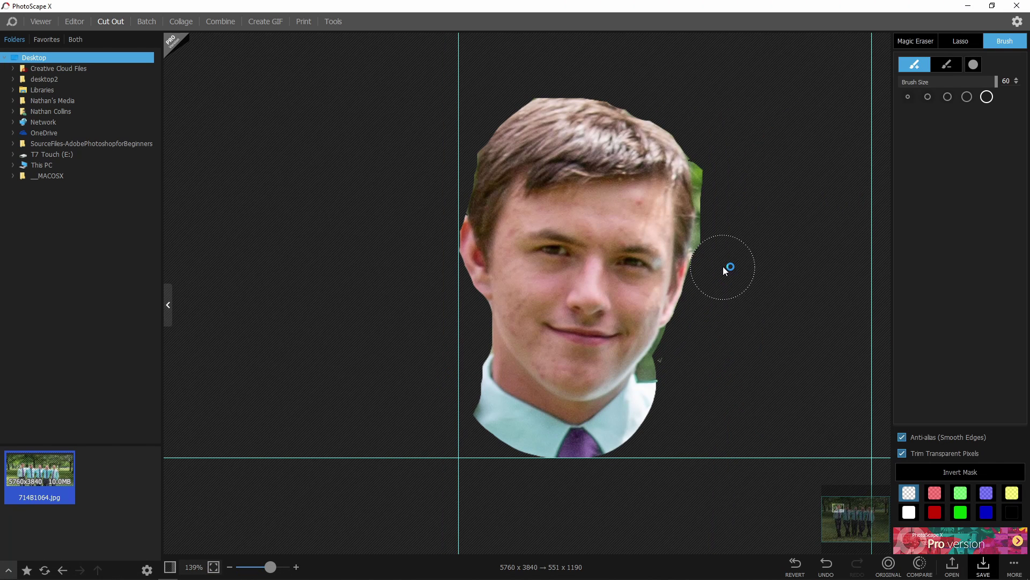
Shrink the brush to size 15 and leave it in erase mode.
click(946, 64)
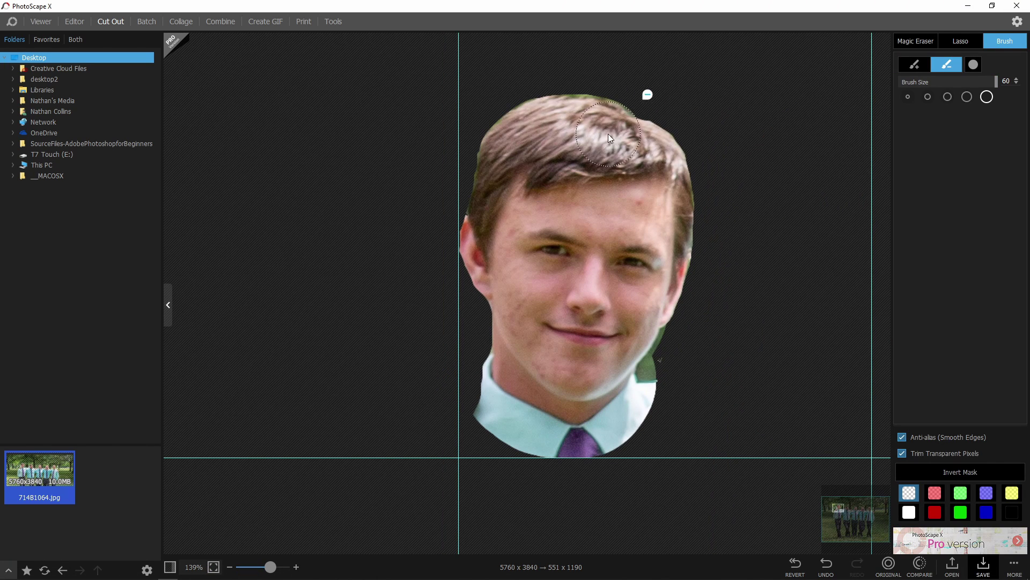
scroll(865, 142, up, 3)
click(928, 96)
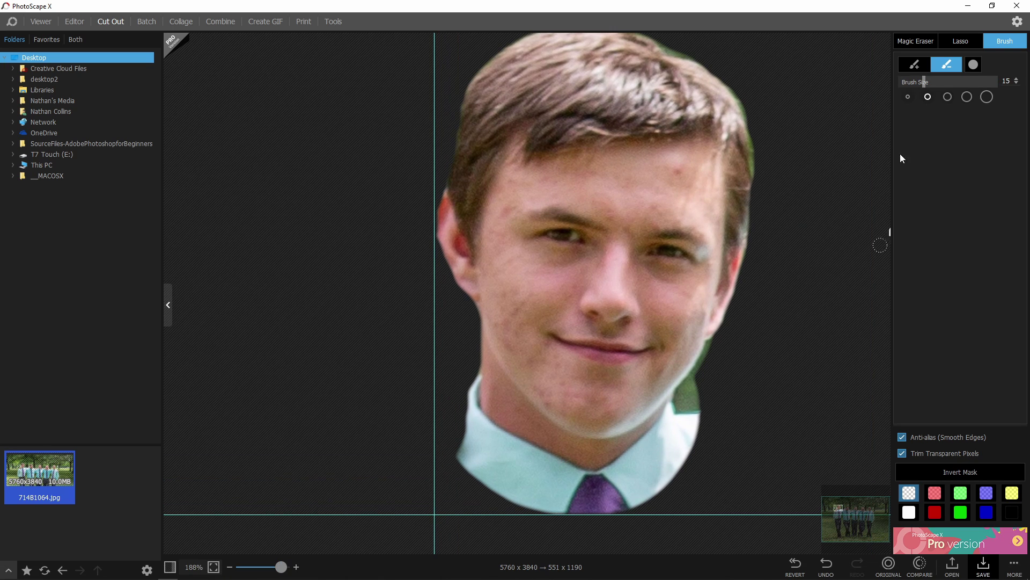
click(915, 64)
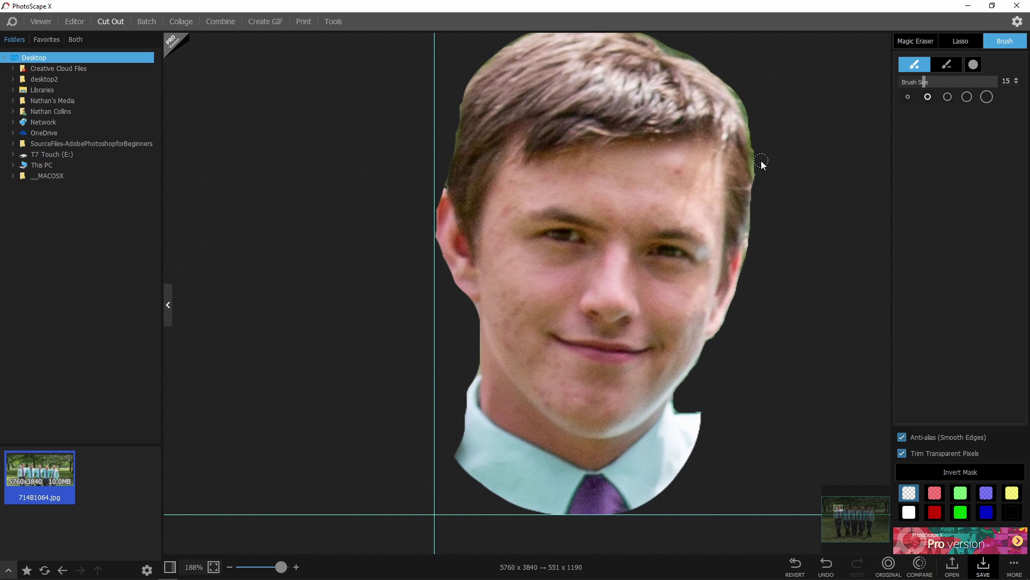
scroll(266, 552, down, 4)
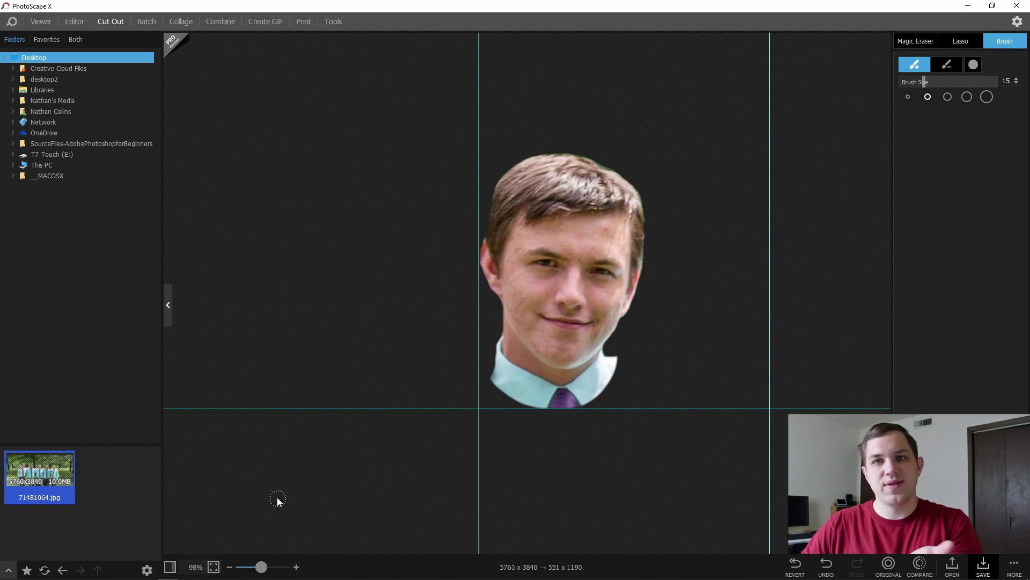
Save the head as PNG 714B1064-cutout, then revert to the full photo at 21%.
click(992, 572)
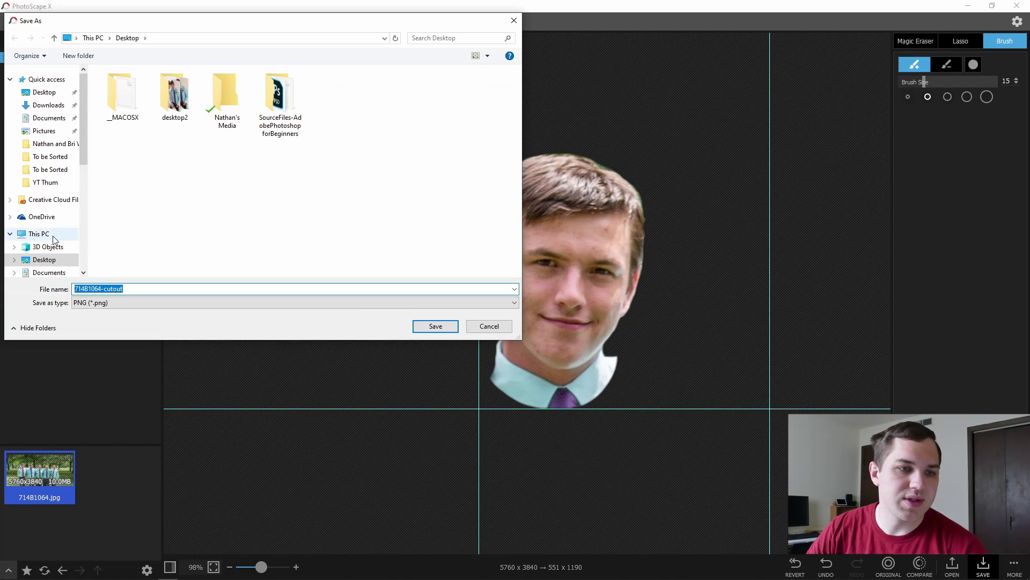
click(435, 327)
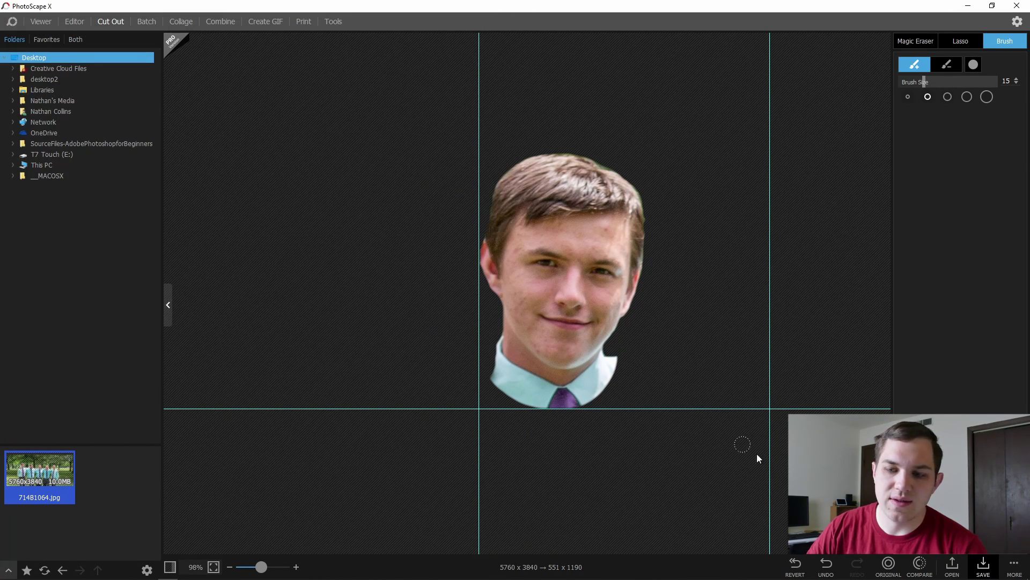
click(796, 565)
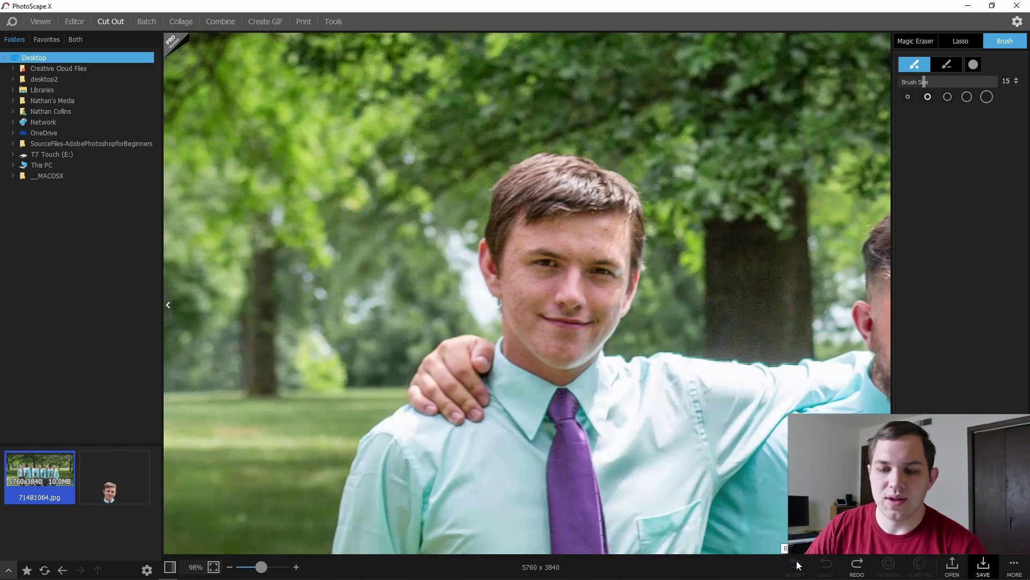
drag(269, 563, 247, 569)
click(958, 67)
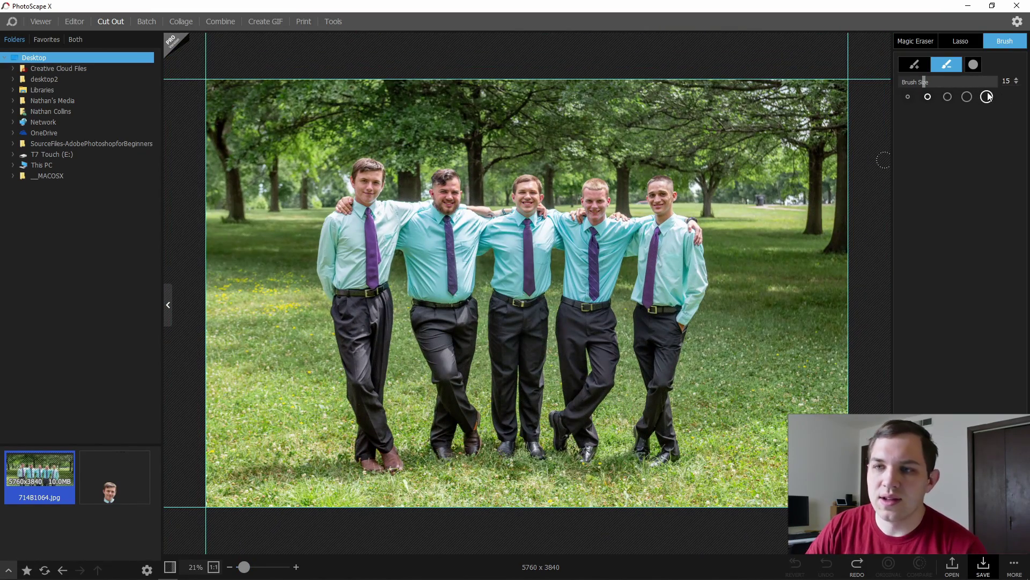
Outline the rightmost man's head with the keep brush and apply the cut.
click(912, 66)
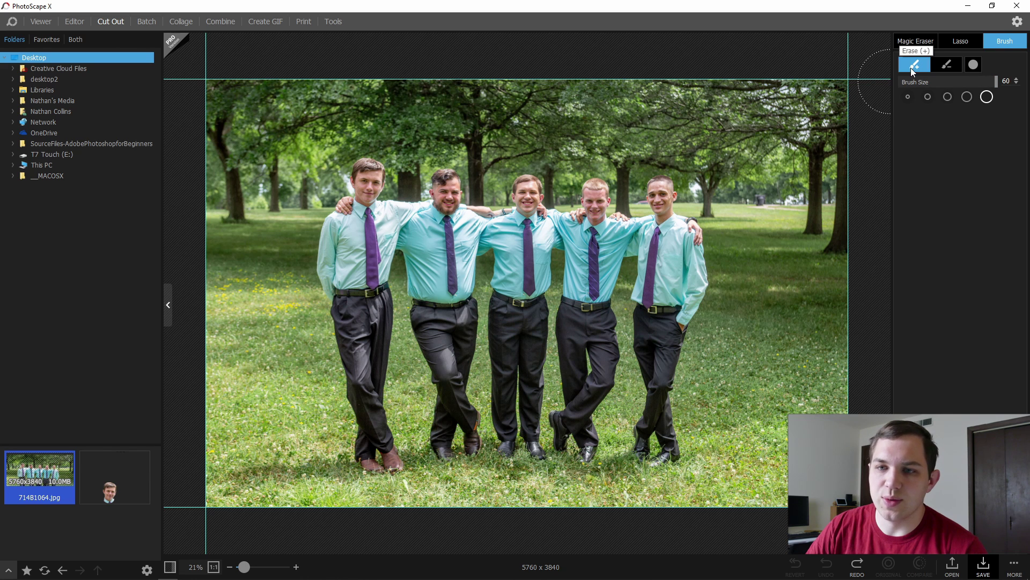
mouse_move(725, 153)
mouse_down()
mouse_move(733, 246)
mouse_move(604, 234)
mouse_move(665, 131)
mouse_move(356, 96)
mouse_move(219, 99)
mouse_move(212, 487)
mouse_move(807, 462)
mouse_move(420, 344)
mouse_move(437, 361)
mouse_move(759, 294)
mouse_move(771, 244)
mouse_up()
key(ctrl+plus)
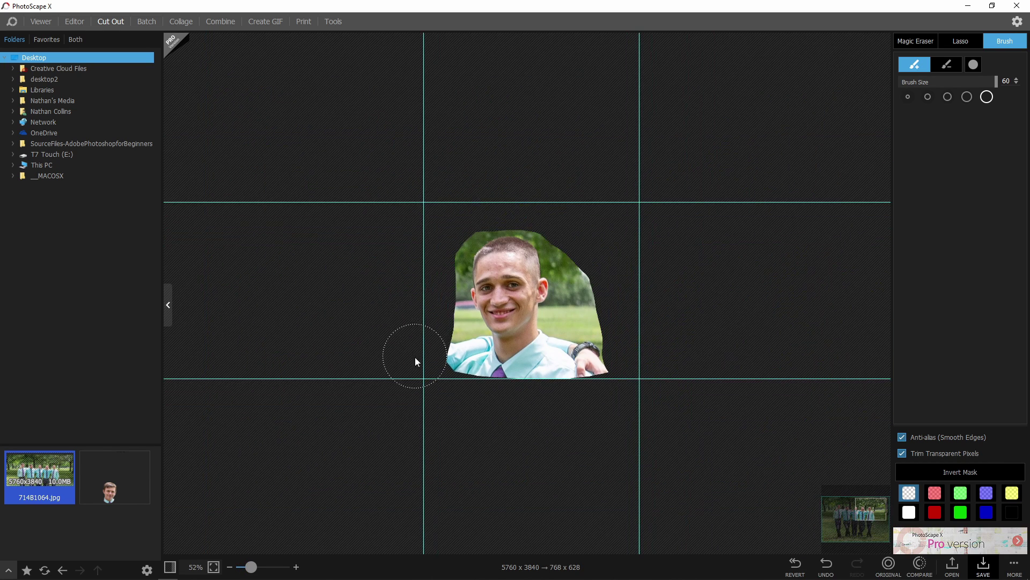
Erase the grass, leftover green patch and white shirt collar around the cut-out face.
click(915, 40)
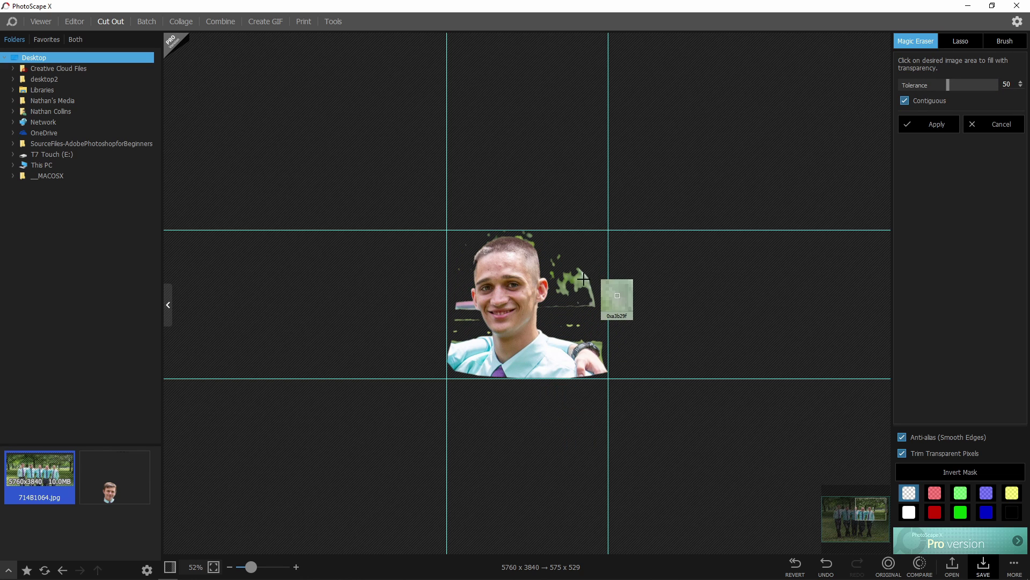
click(601, 322)
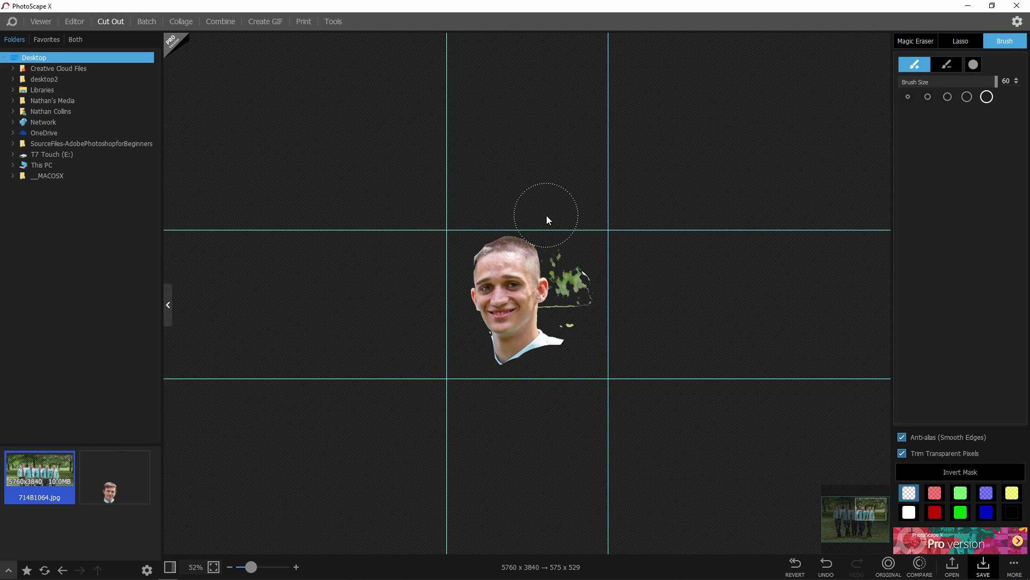
drag(546, 215, 585, 290)
drag(251, 566, 272, 567)
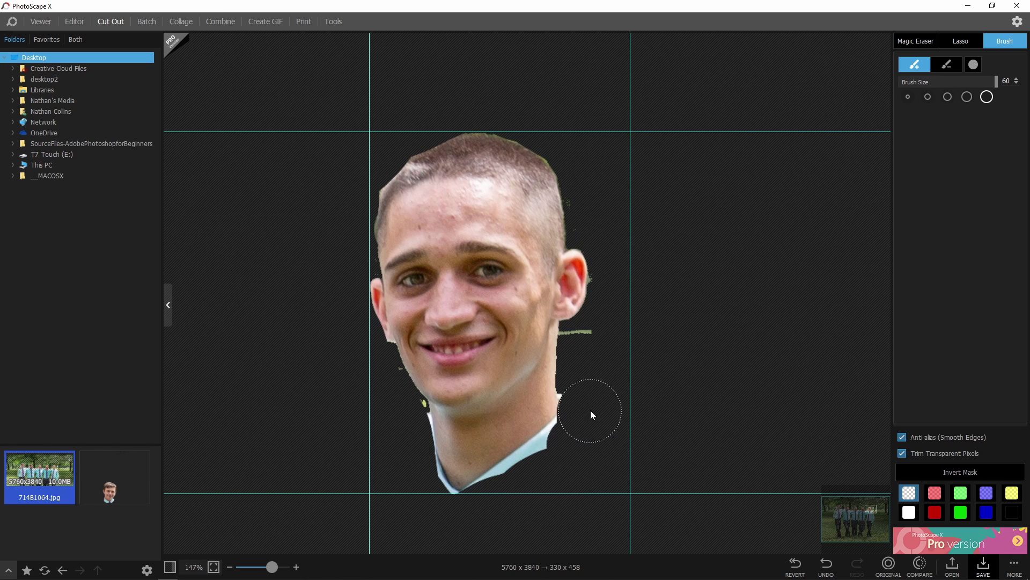
mouse_move(532, 445)
mouse_down()
mouse_move(569, 446)
mouse_move(401, 420)
mouse_up()
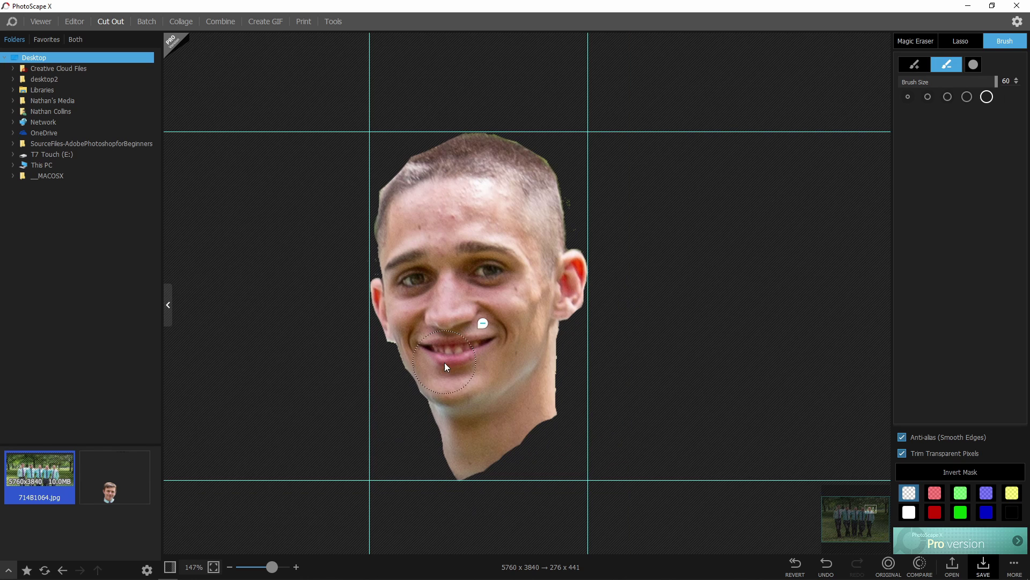
key(x)
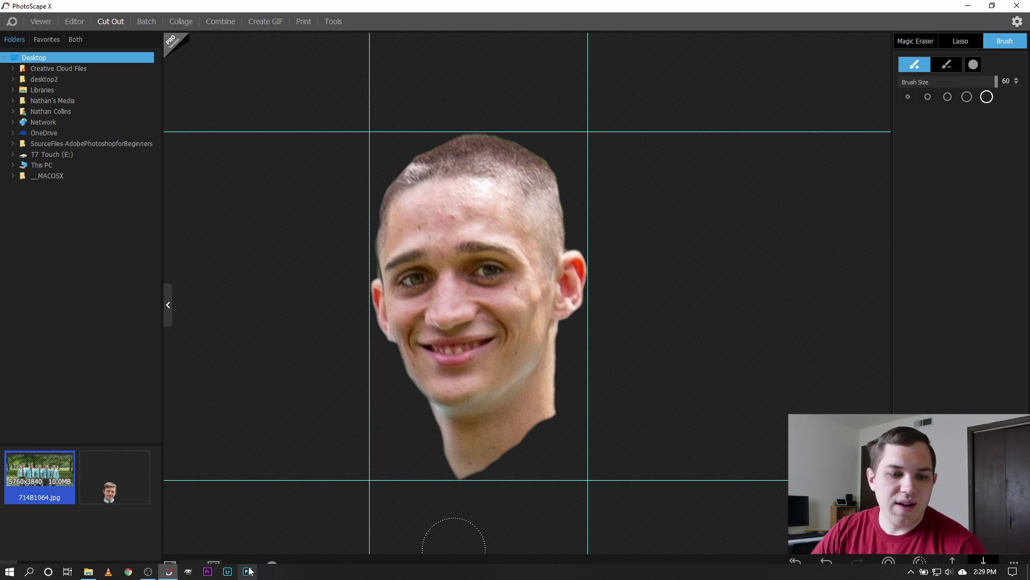
mouse_move(274, 566)
mouse_down()
mouse_move(243, 568)
mouse_move(254, 567)
mouse_up()
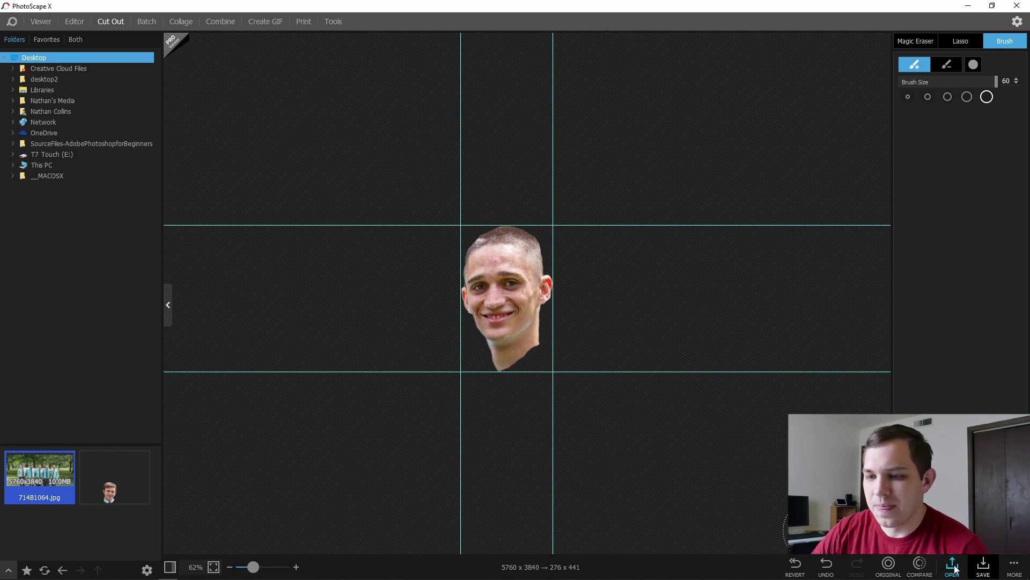
Save the face cut-out as a second PNG under an edited file name.
click(984, 563)
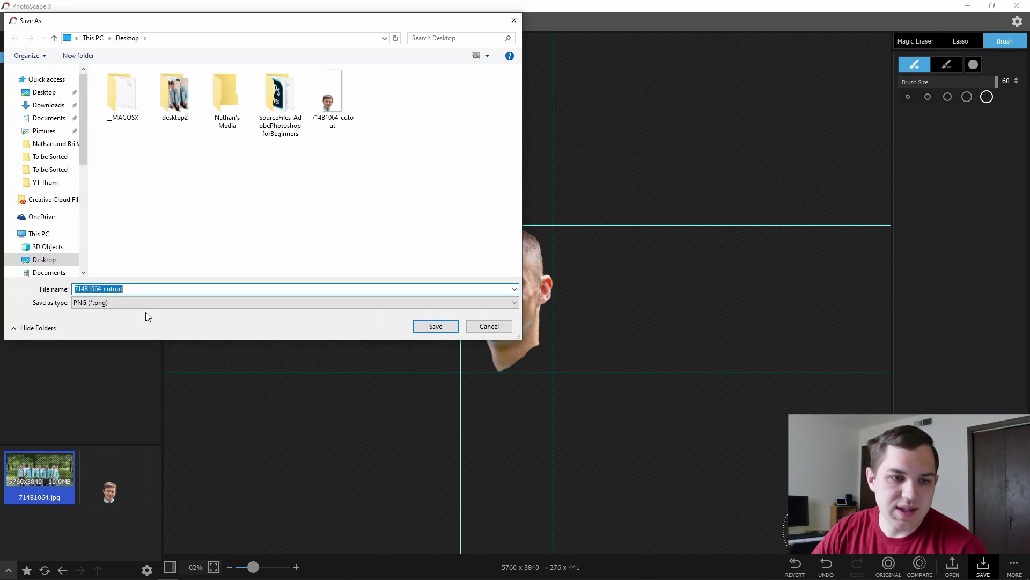
click(146, 289)
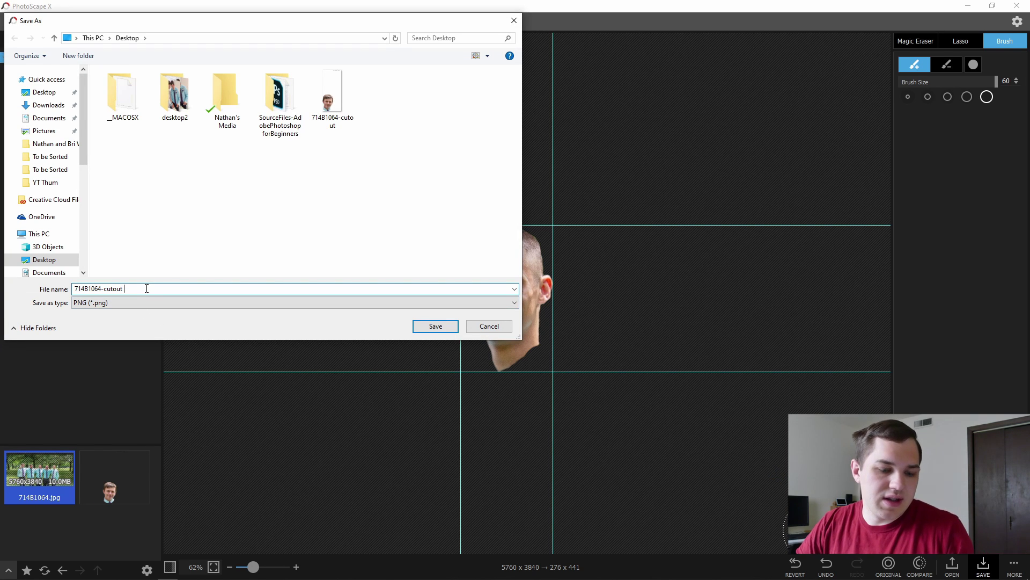
click(427, 327)
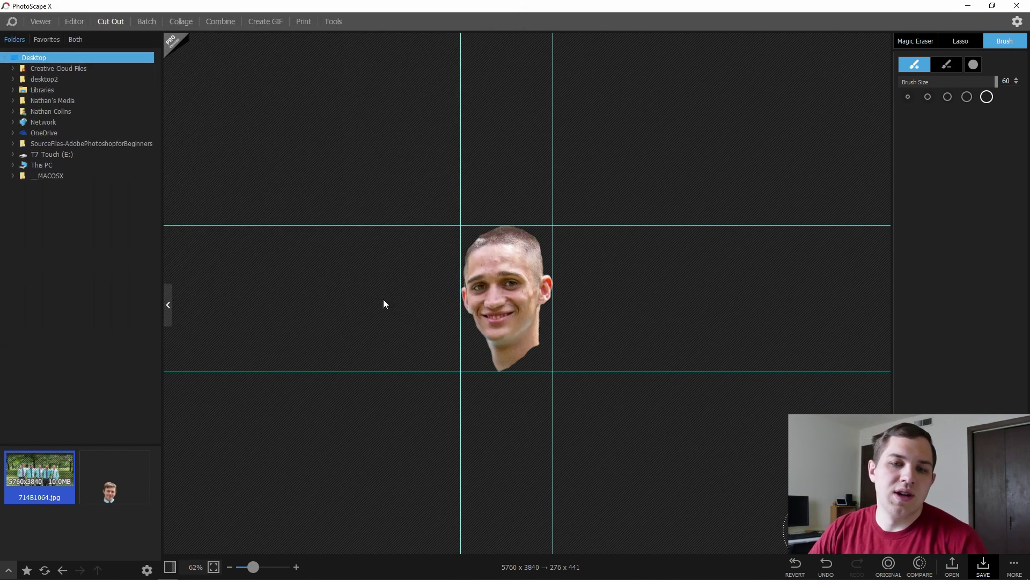
click(69, 21)
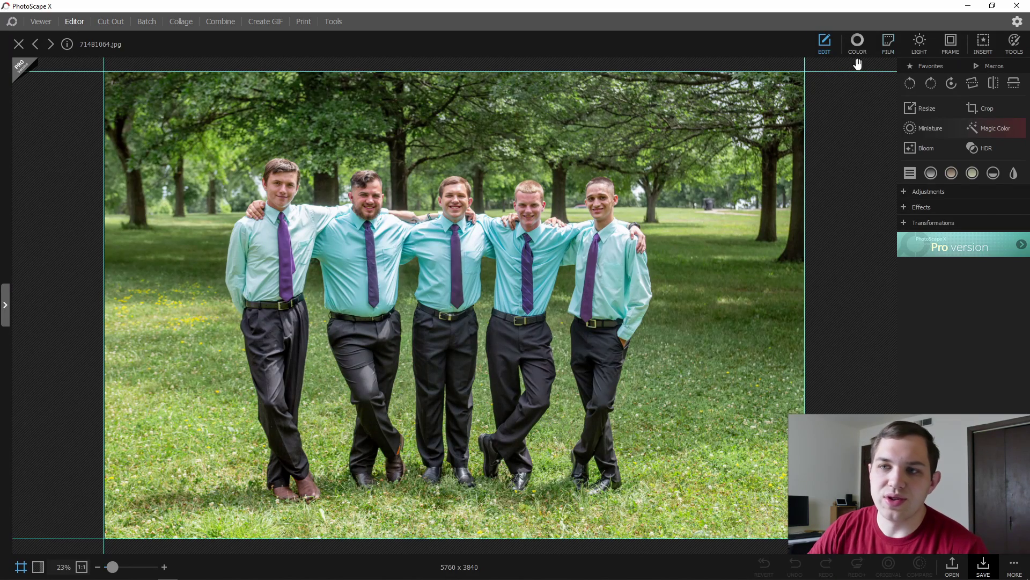
Insert the first head cut-out as an image layer beside the rightmost man's face, zoomed to 93%.
click(985, 43)
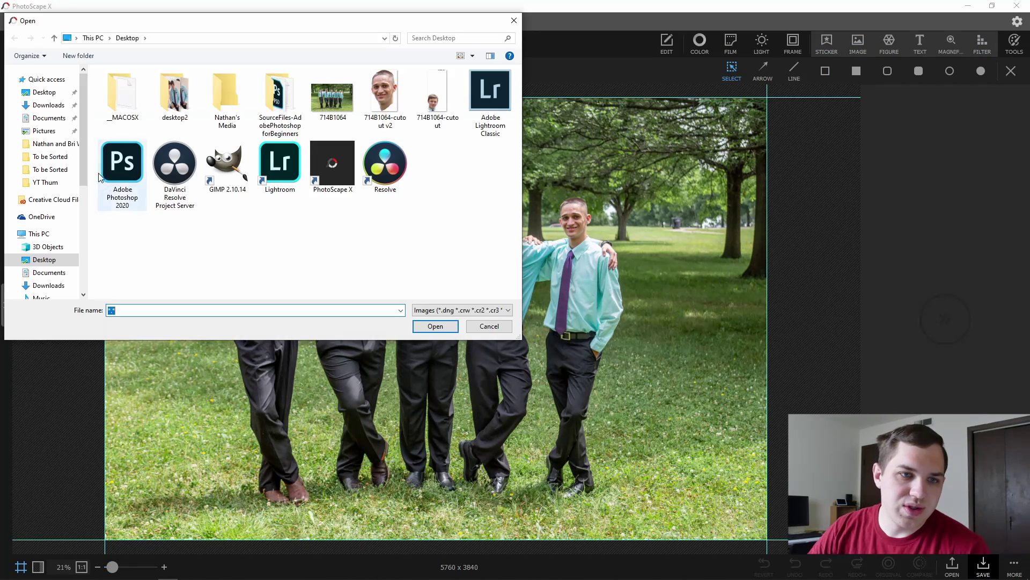
double_click(432, 100)
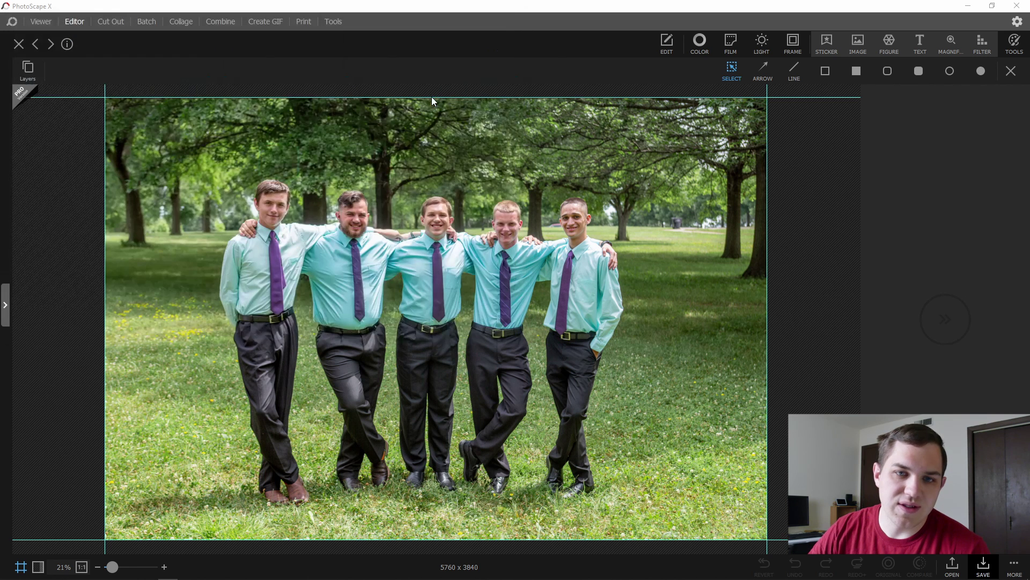
drag(417, 343, 569, 206)
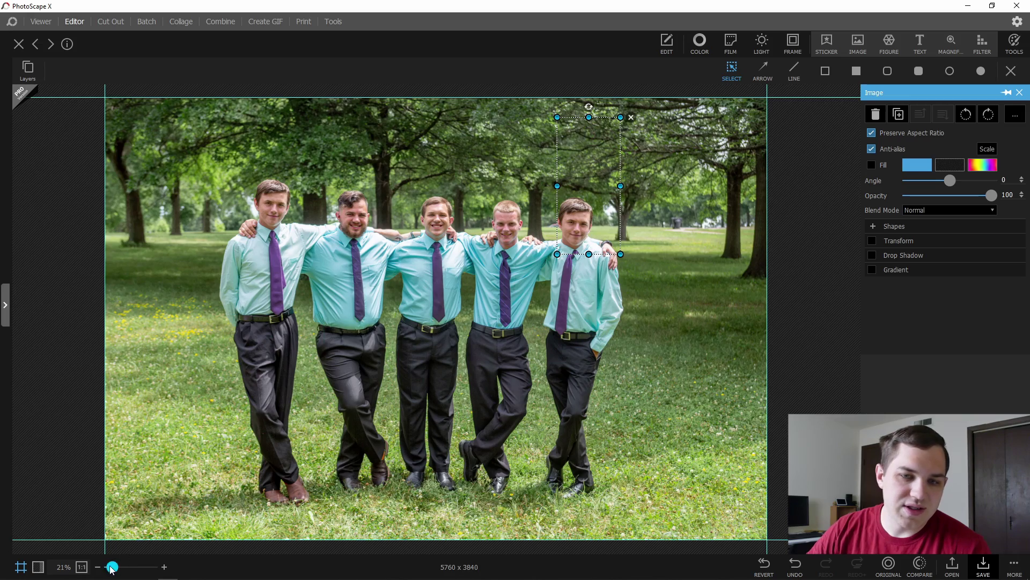
drag(111, 569, 120, 567)
drag(63, 522, 68, 513)
drag(301, 276, 404, 236)
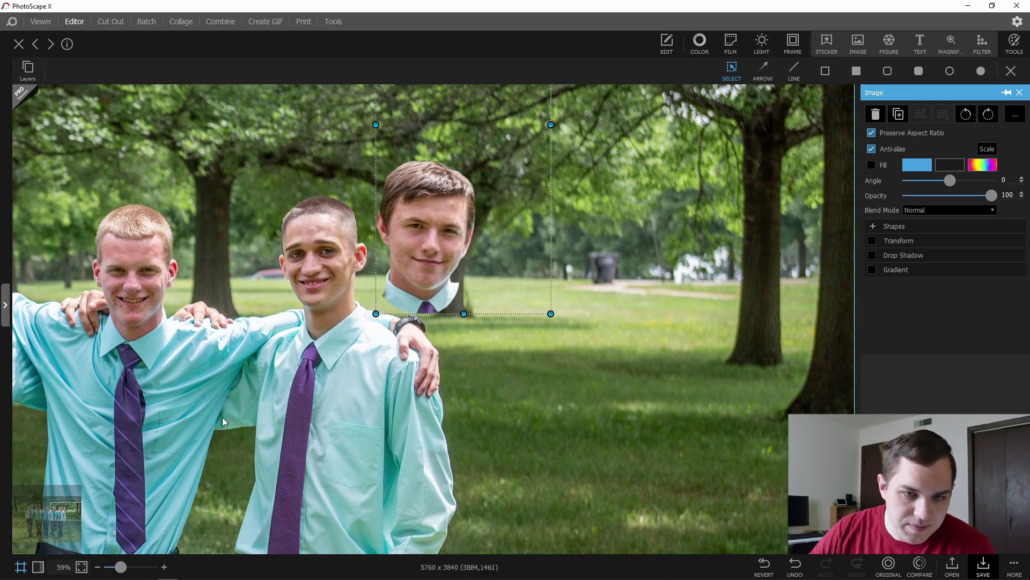
drag(121, 567, 128, 567)
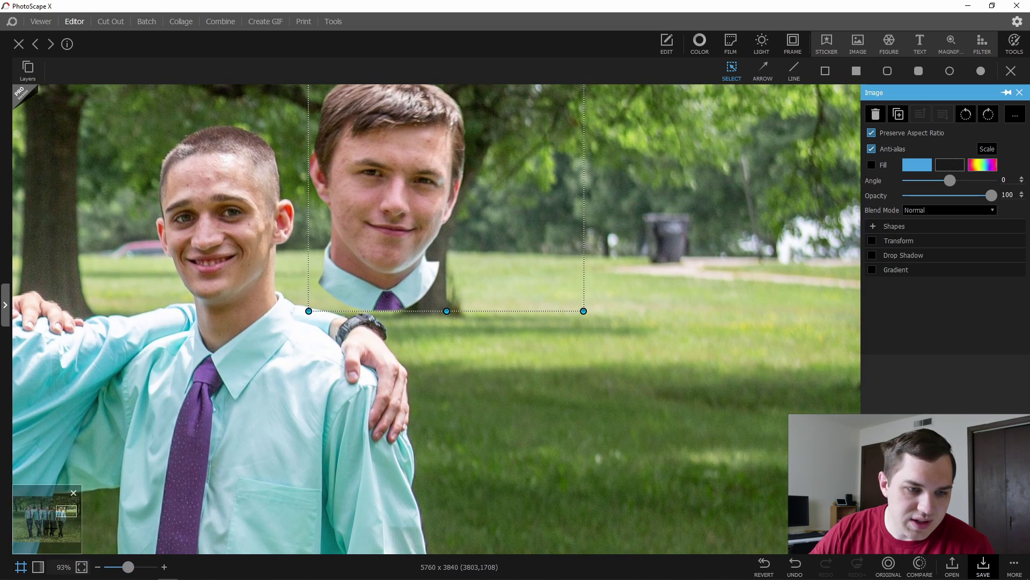
drag(62, 513, 59, 512)
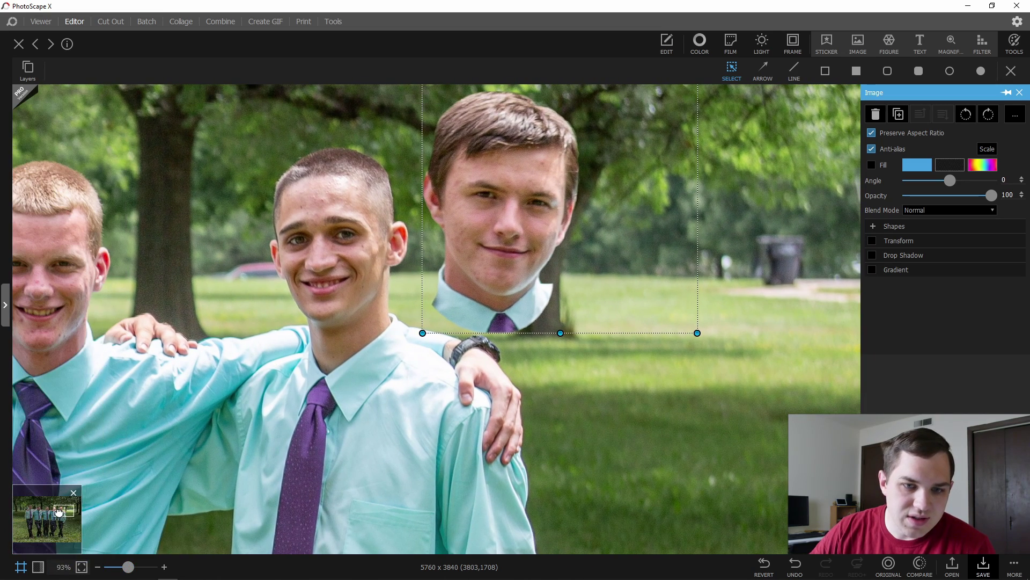
drag(493, 235, 574, 279)
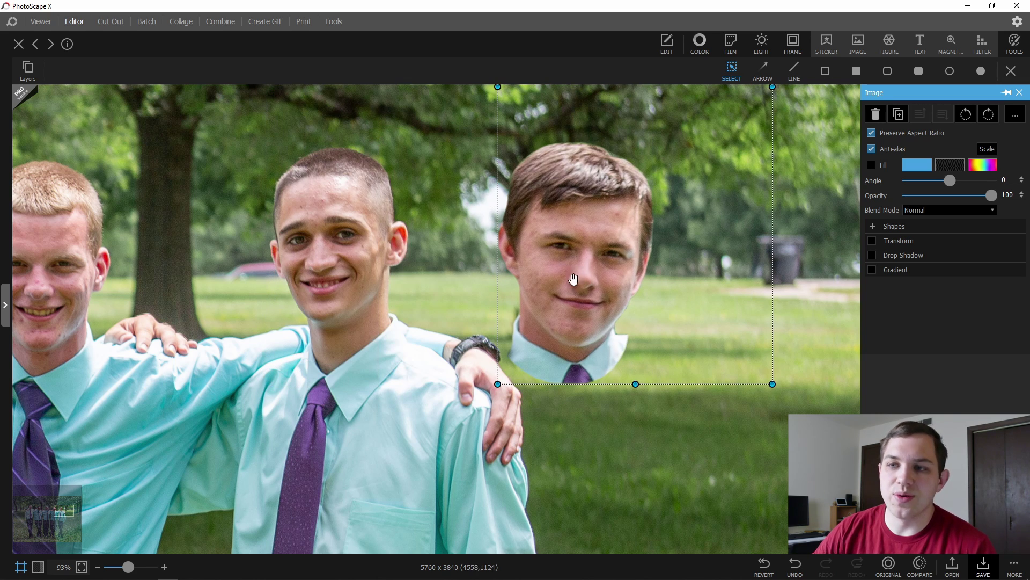
Flip the inserted head horizontally and move it onto the rightmost man's face.
right_click(589, 254)
mouse_move(646, 404)
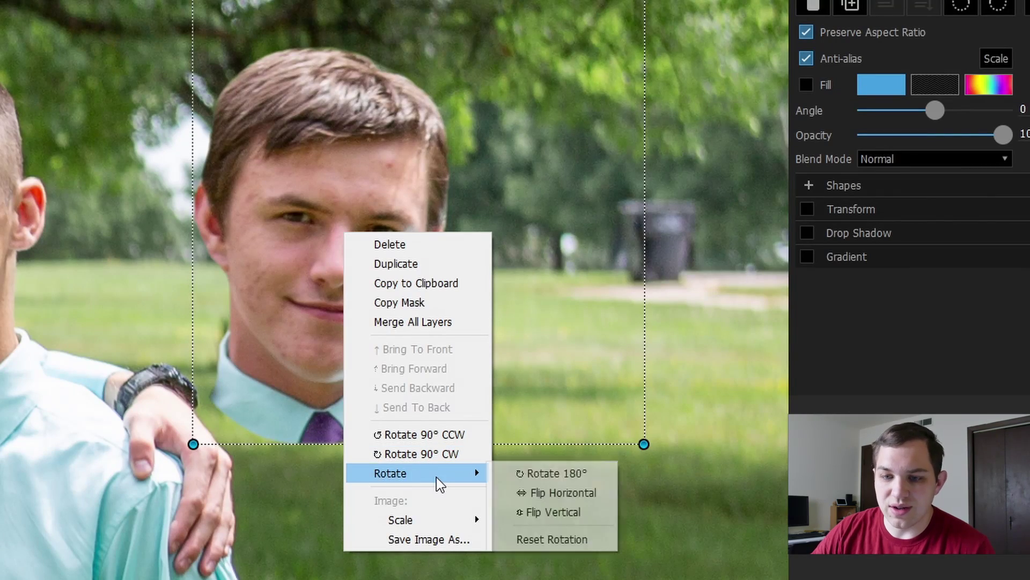
click(530, 493)
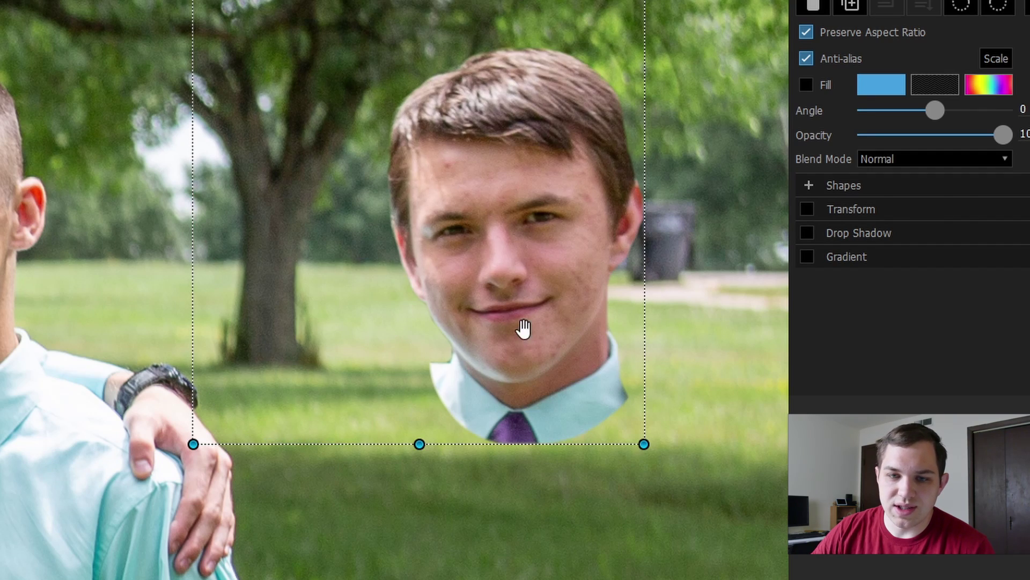
drag(523, 328, 0, 324)
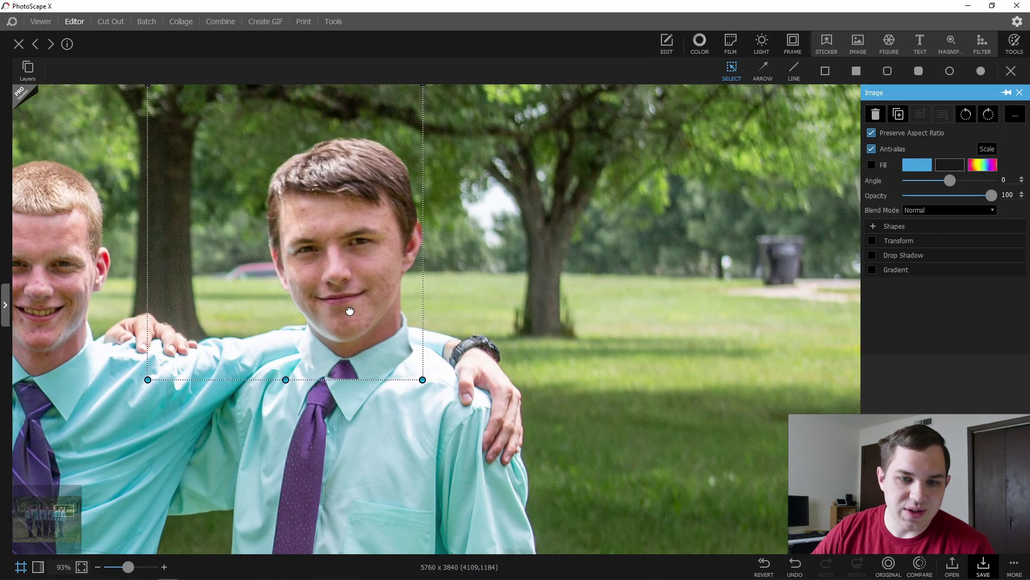
mouse_move(350, 311)
mouse_down()
mouse_move(329, 329)
mouse_move(346, 301)
mouse_up()
Keep the pasted head at 100% scale and shift it right onto the grass.
right_click(349, 299)
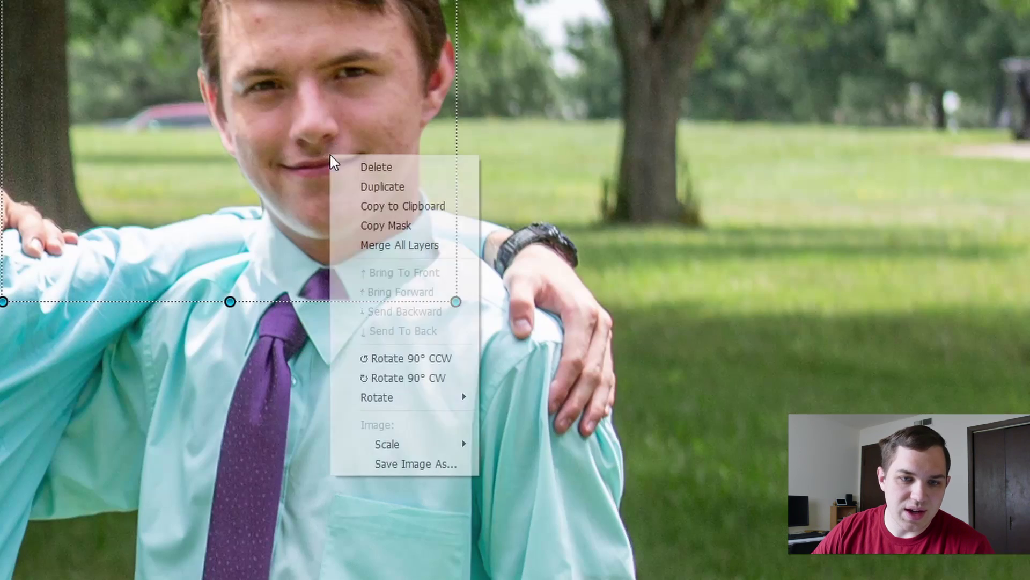
mouse_move(438, 449)
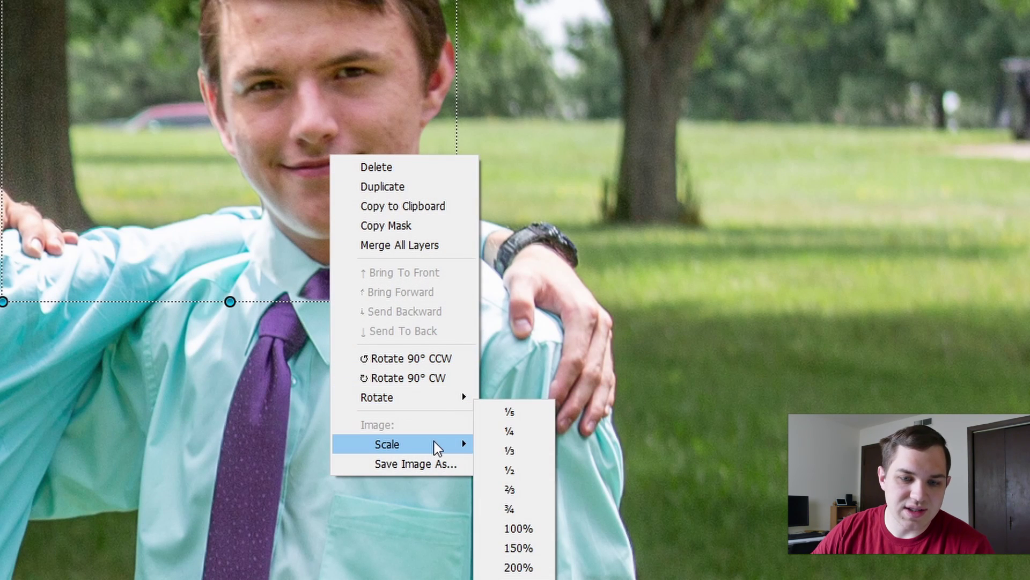
click(505, 527)
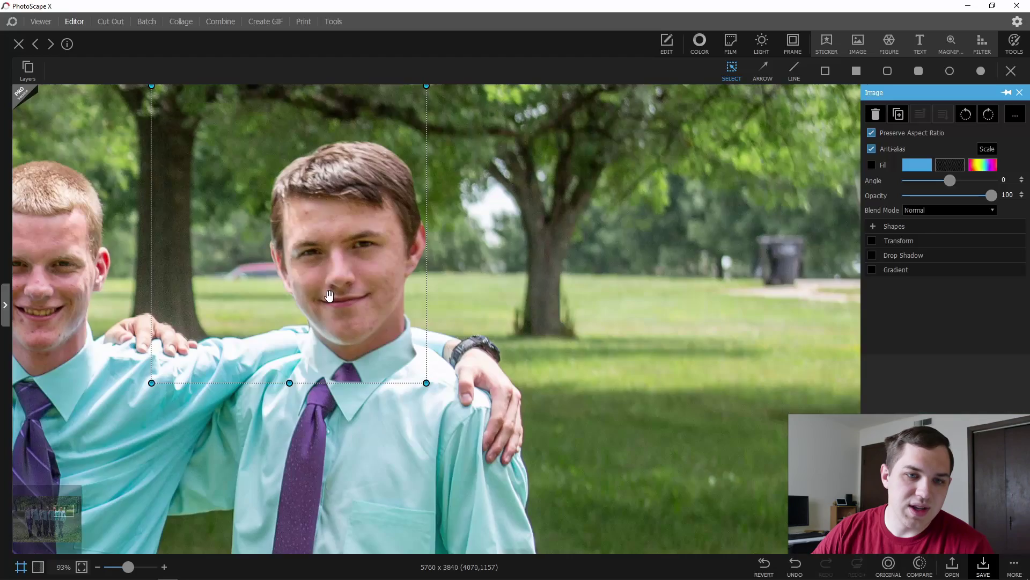
mouse_move(304, 164)
mouse_down()
mouse_move(399, 148)
mouse_move(305, 161)
mouse_up()
drag(332, 292, 643, 296)
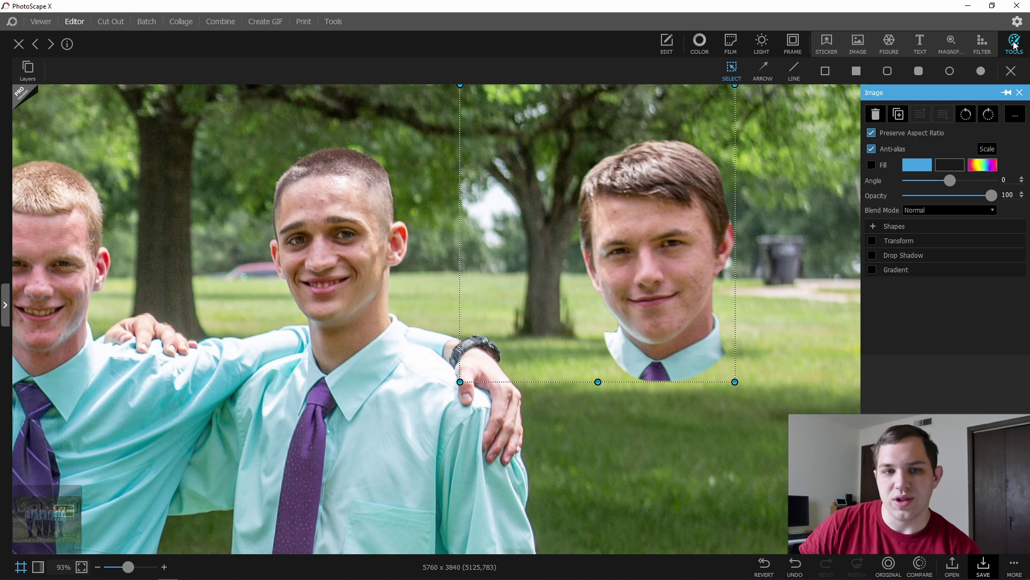
click(1014, 46)
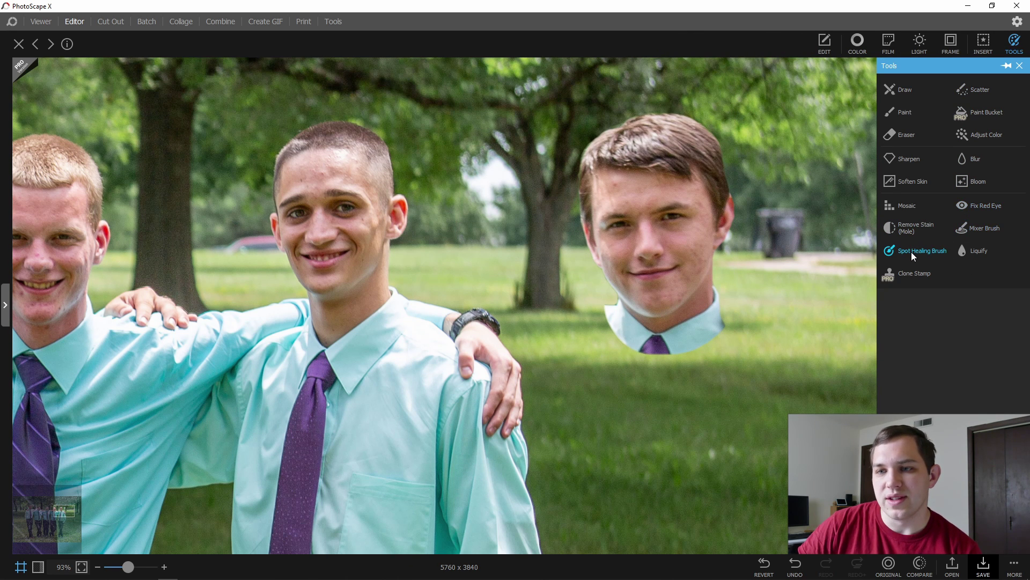
Paint Spot Healing Brush strokes from hair to chin until foliage replaces the man's face.
click(911, 251)
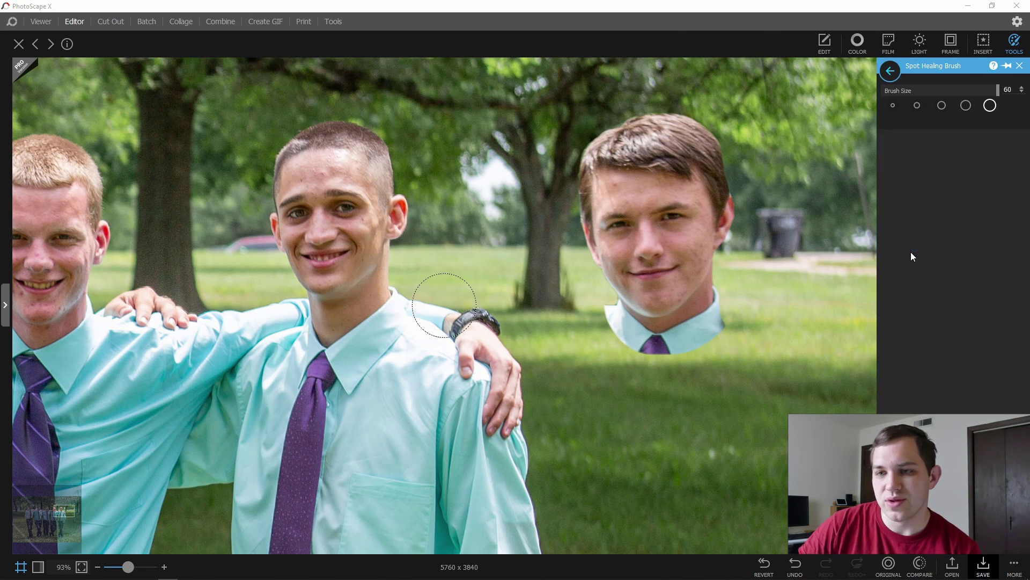
mouse_move(279, 164)
mouse_down()
mouse_move(346, 128)
mouse_move(374, 151)
mouse_move(284, 191)
mouse_up()
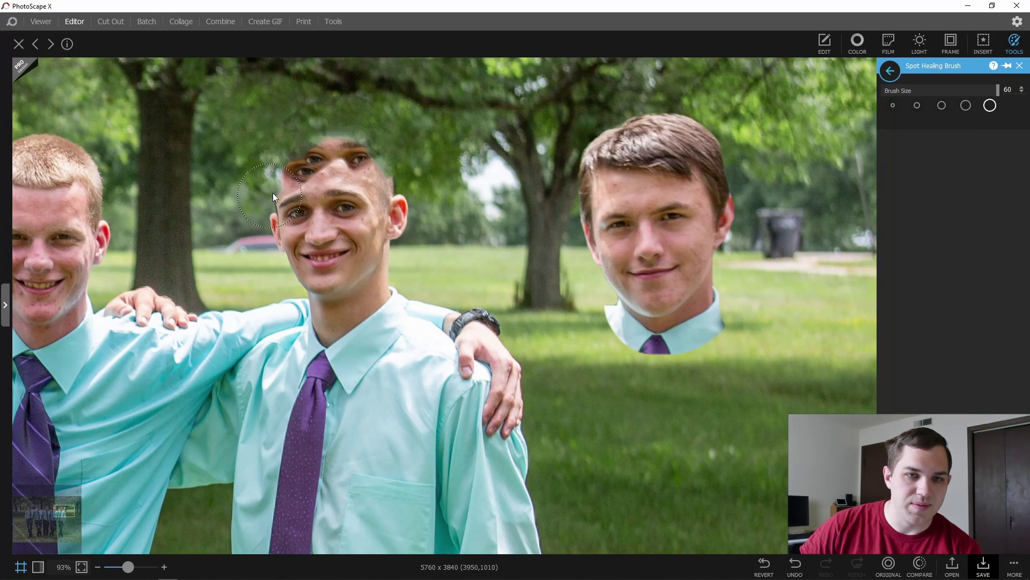
mouse_move(273, 192)
mouse_down()
mouse_move(381, 191)
mouse_move(281, 217)
mouse_up()
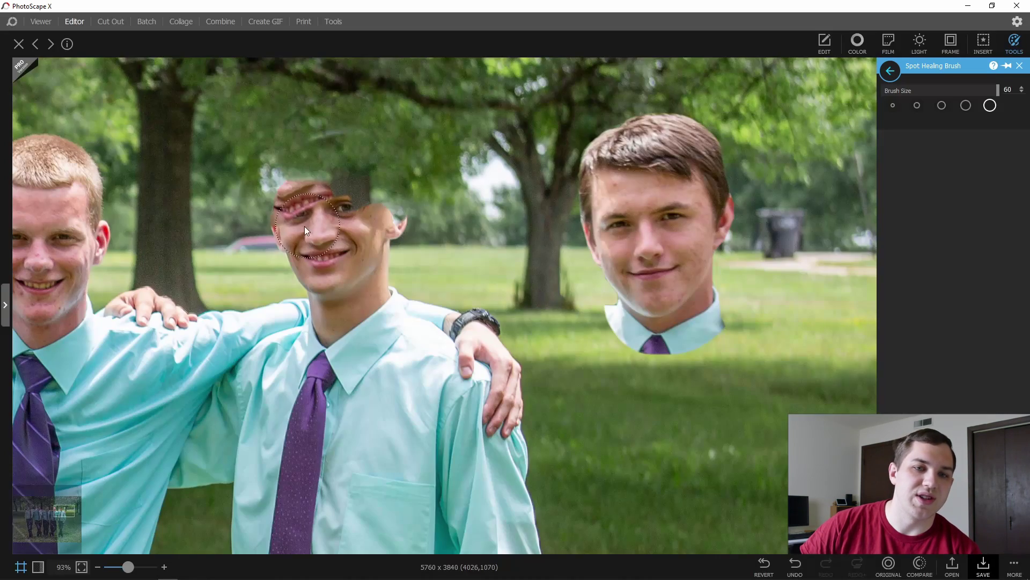
mouse_move(275, 200)
mouse_down()
mouse_move(376, 223)
mouse_move(345, 213)
mouse_move(289, 223)
mouse_up()
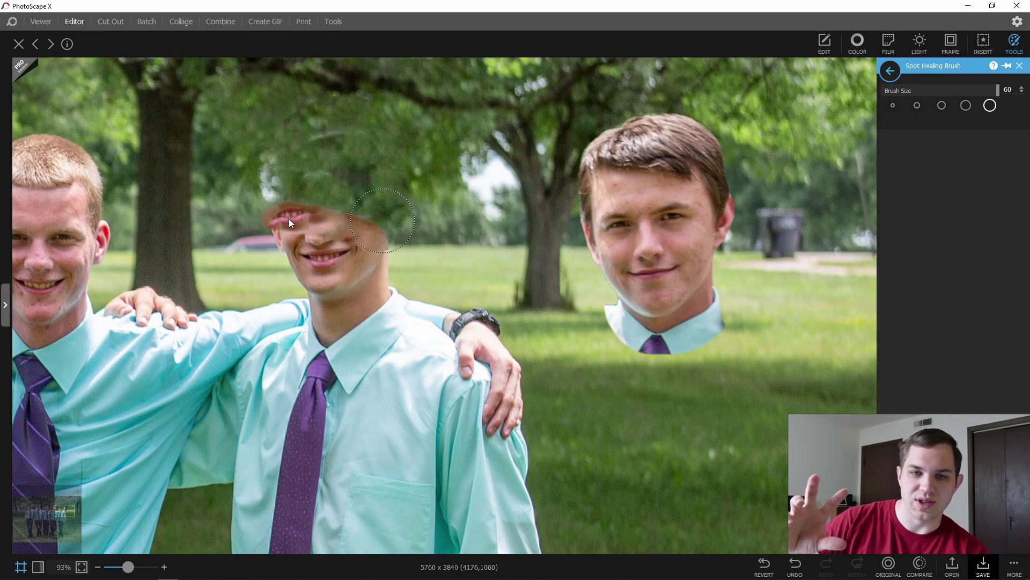
drag(264, 220, 376, 240)
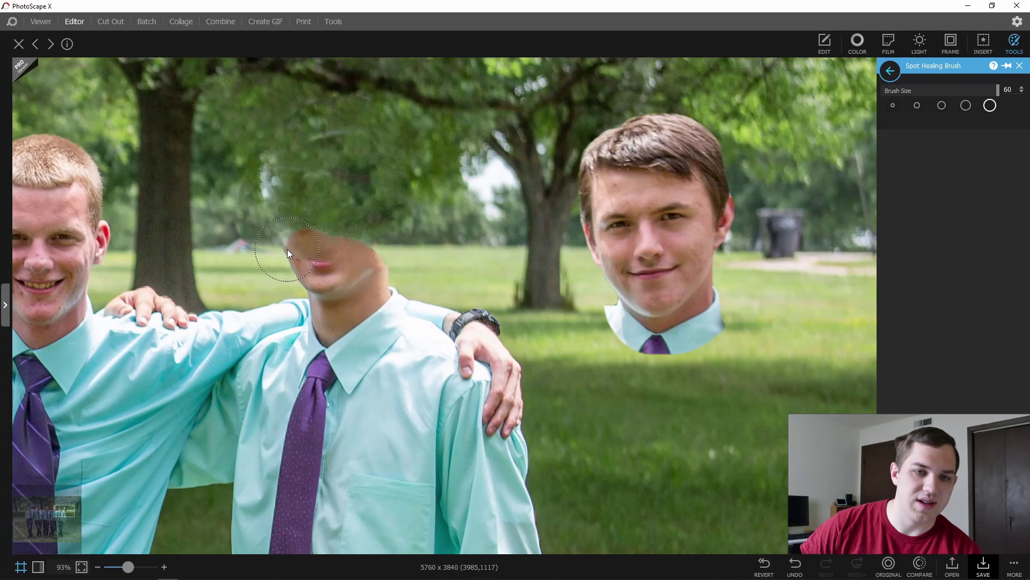
drag(279, 249, 373, 254)
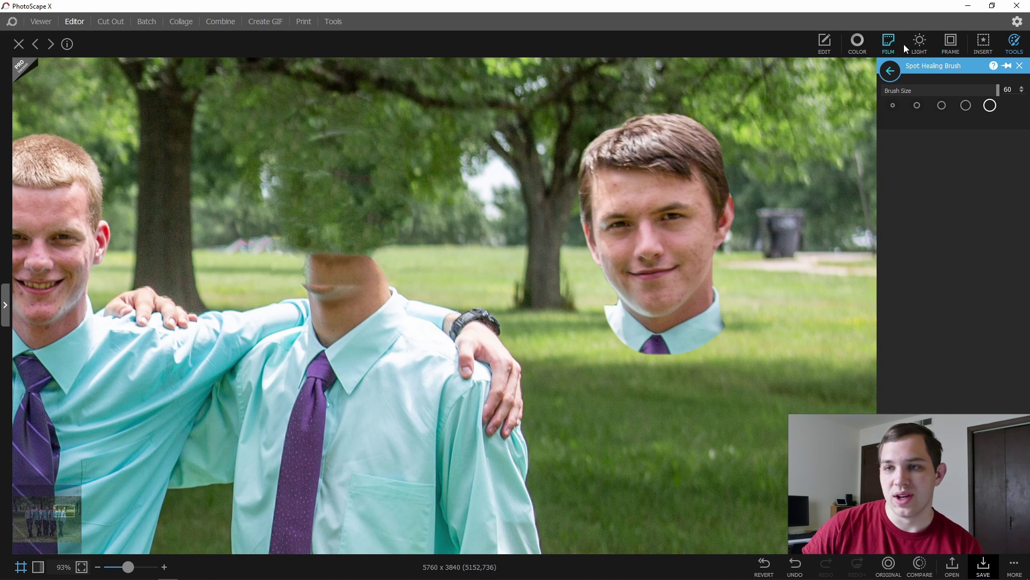
Drag the pasted face down onto the headless body's neck to test the fit, then delete it.
click(825, 43)
click(658, 185)
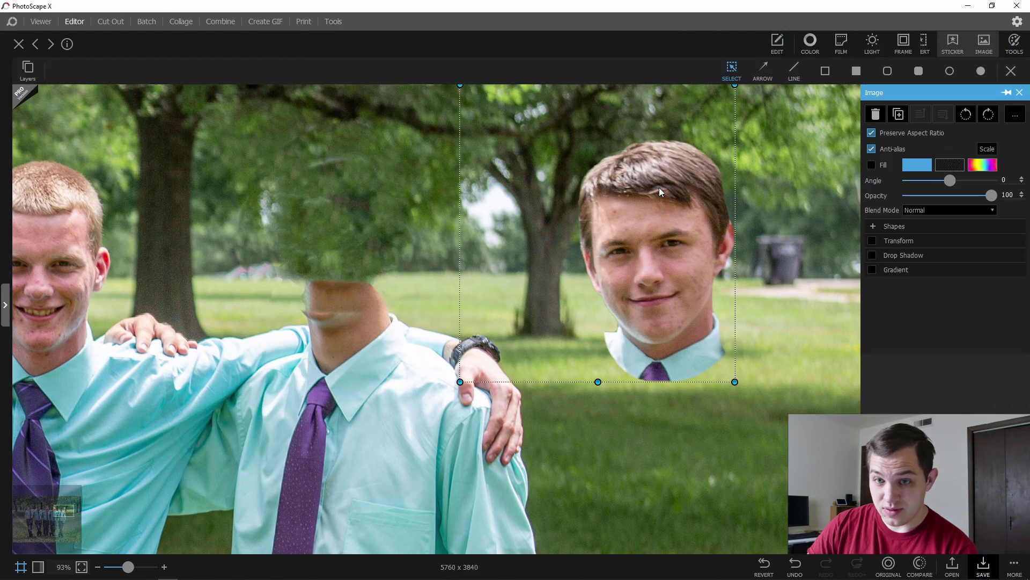
drag(655, 222, 348, 224)
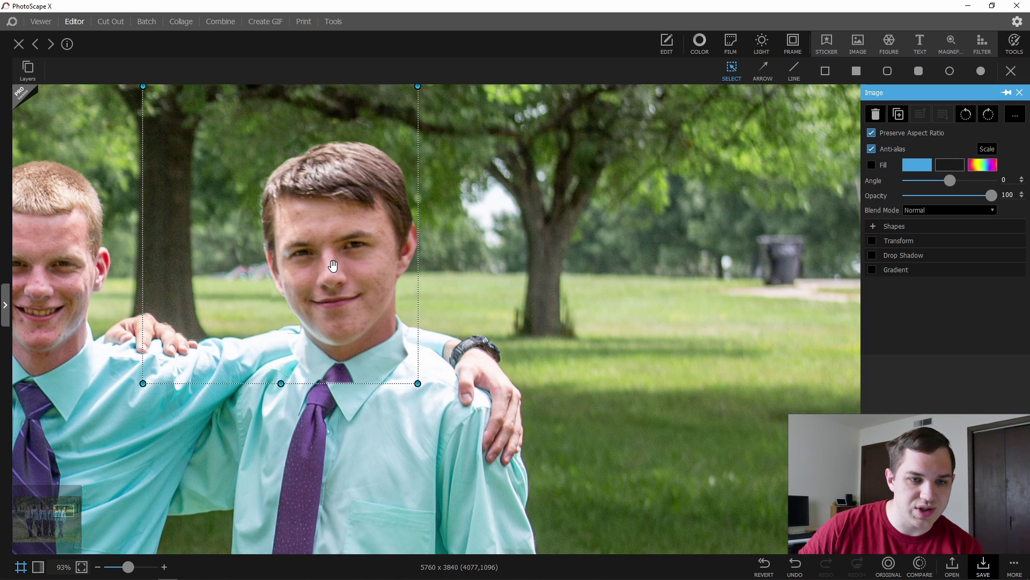
drag(335, 256, 308, 337)
key(Delete)
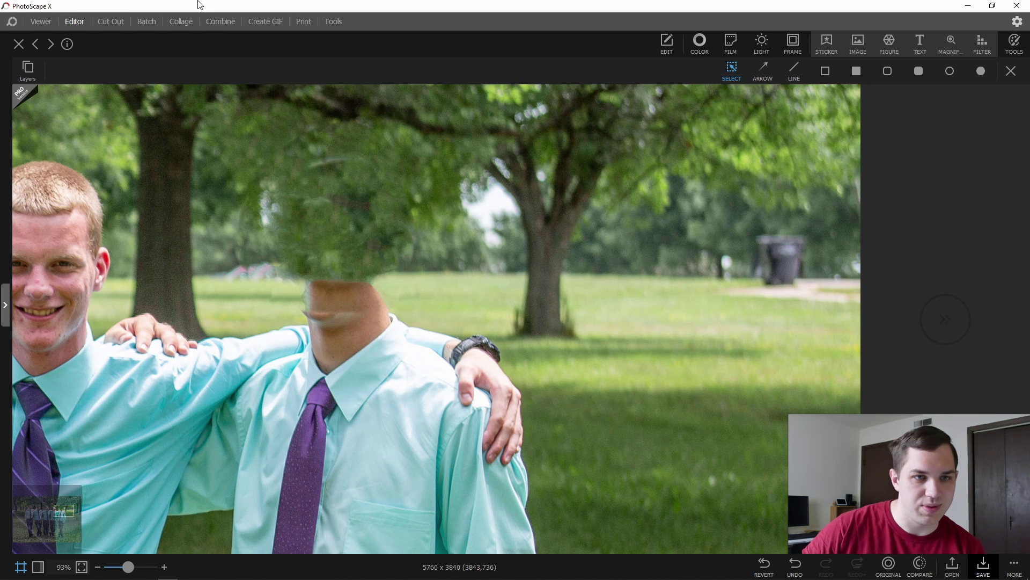
In Cut Out, open the young man's face cutout and erase the collar and tie below his chin.
click(104, 24)
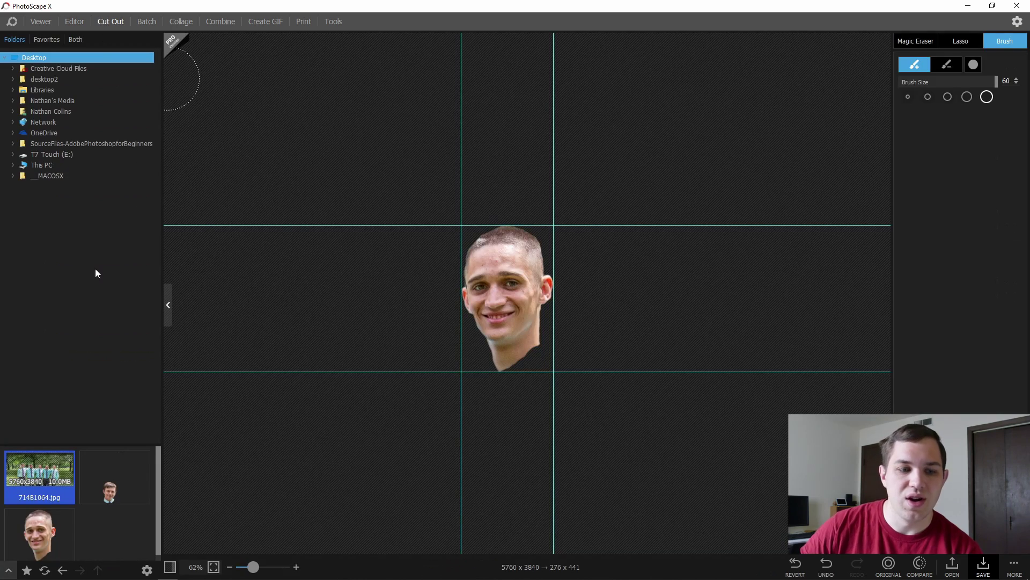
click(126, 473)
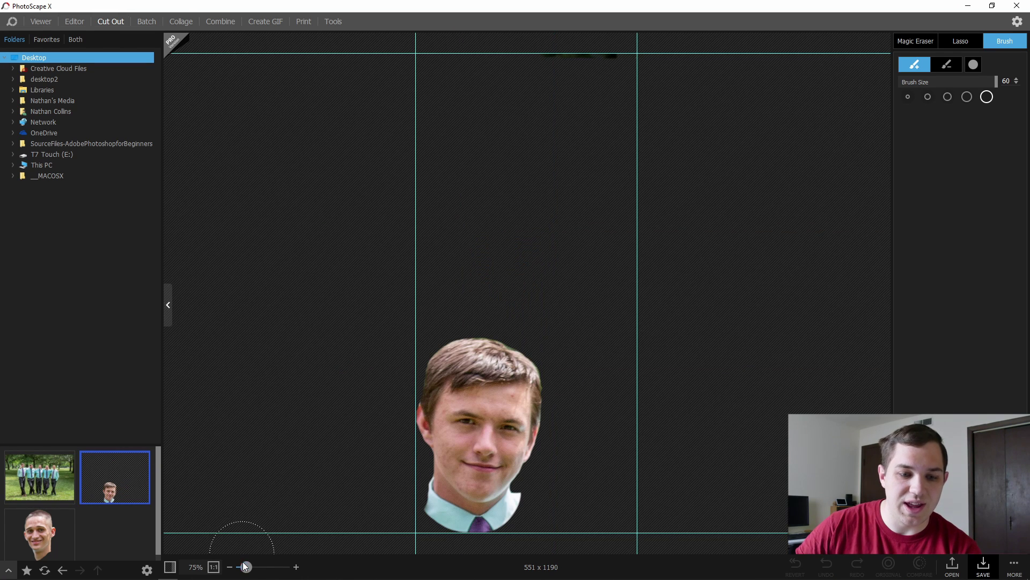
drag(244, 567, 272, 567)
scroll(799, 497, down, 10)
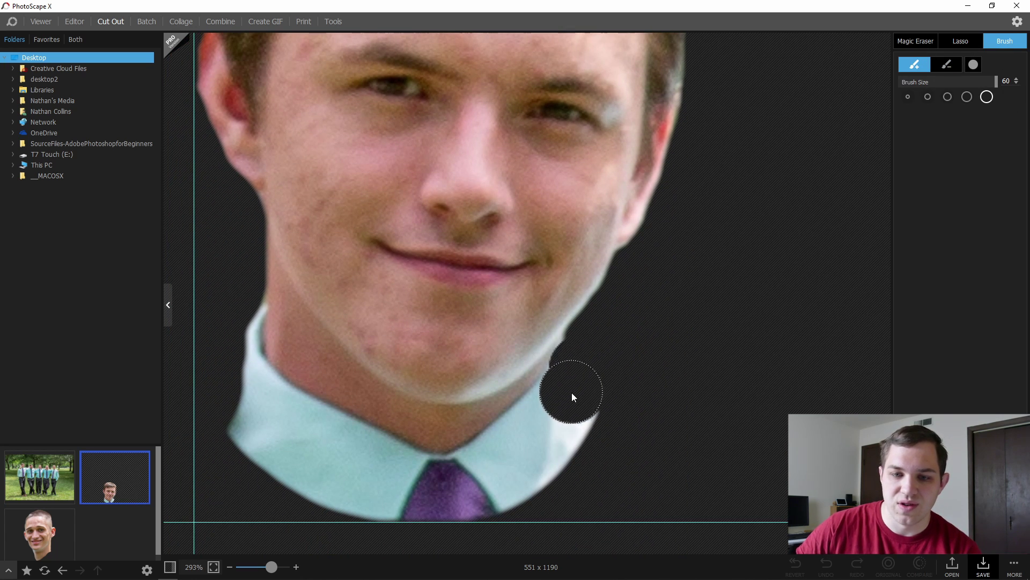
mouse_move(568, 396)
mouse_down()
mouse_move(468, 472)
mouse_move(238, 439)
mouse_move(233, 308)
mouse_move(233, 368)
mouse_move(255, 393)
mouse_move(302, 427)
mouse_move(445, 461)
mouse_up()
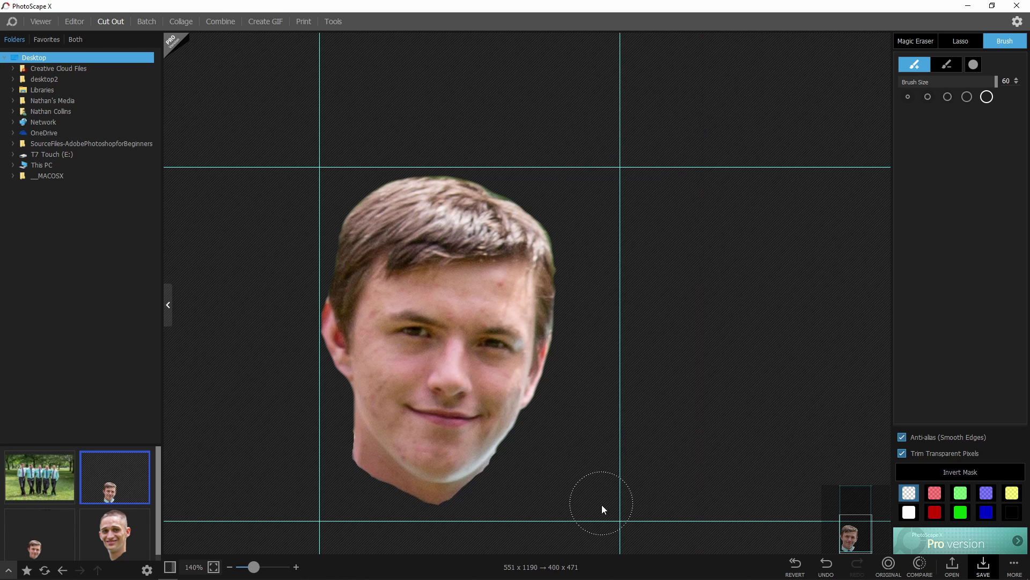
Save the trimmed cutout as a new PNG named '714B1064-cutout-cutout 4'.
key(ctrl+s)
click(184, 289)
text(4B1064-cutout-cutout 4)
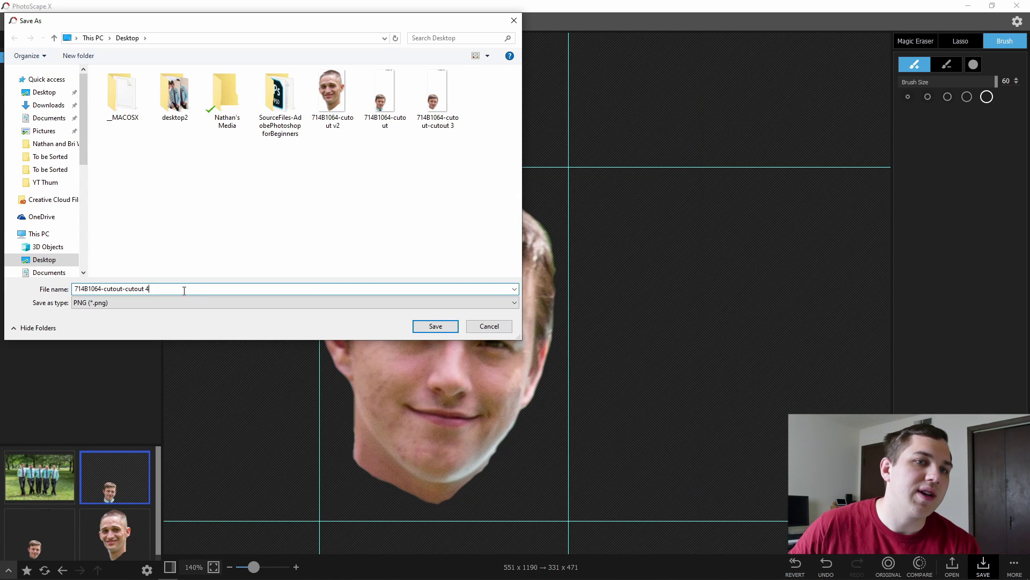
click(423, 326)
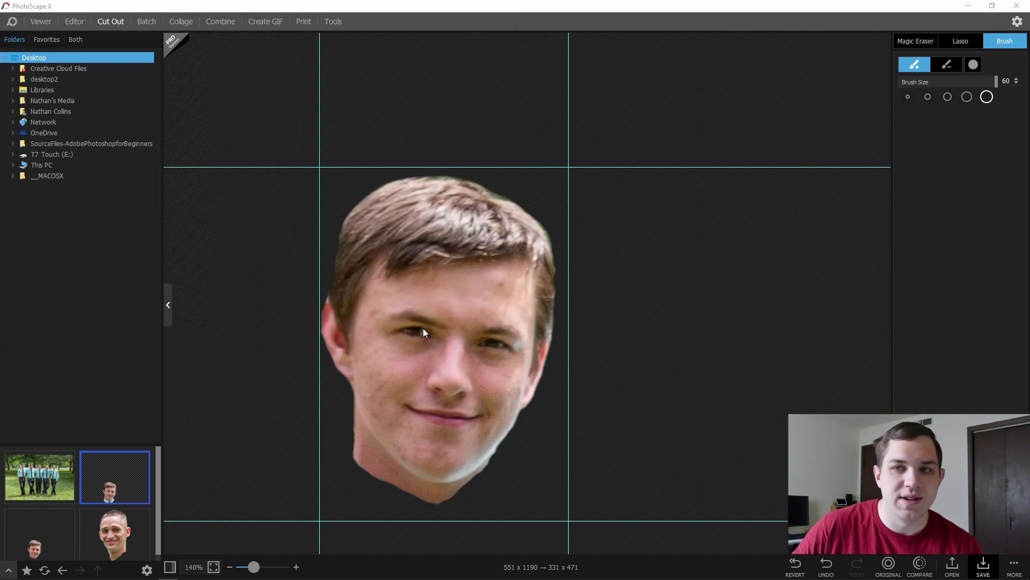
Insert '714B1064-cutout-cutout 4' into the group photo and scale it to 100%.
click(73, 24)
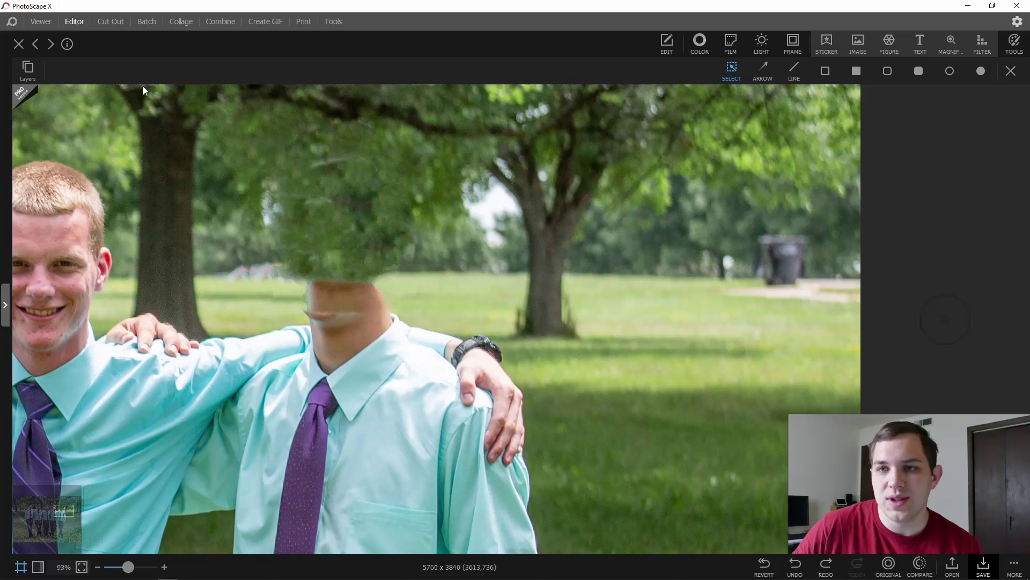
click(851, 46)
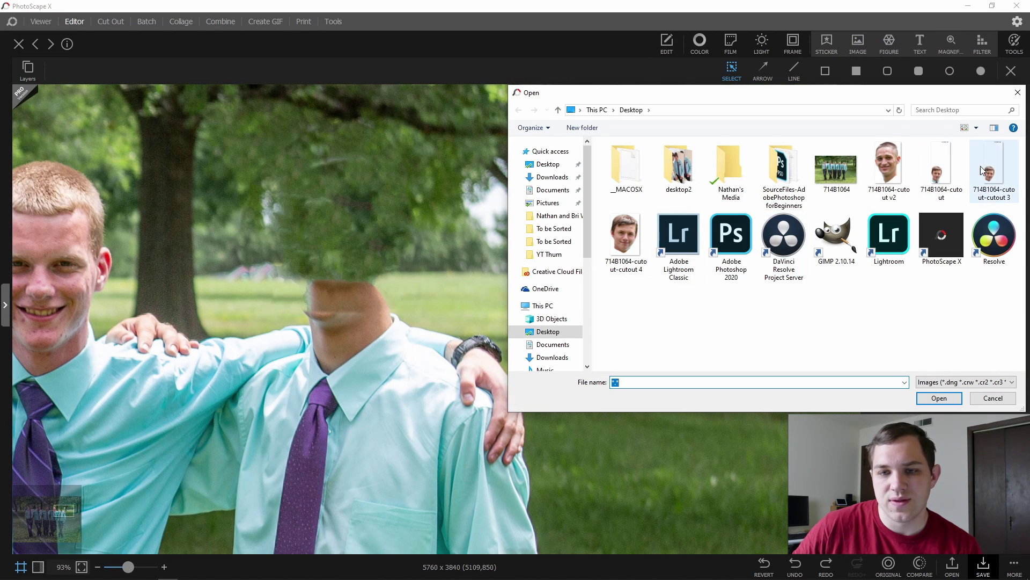
double_click(614, 221)
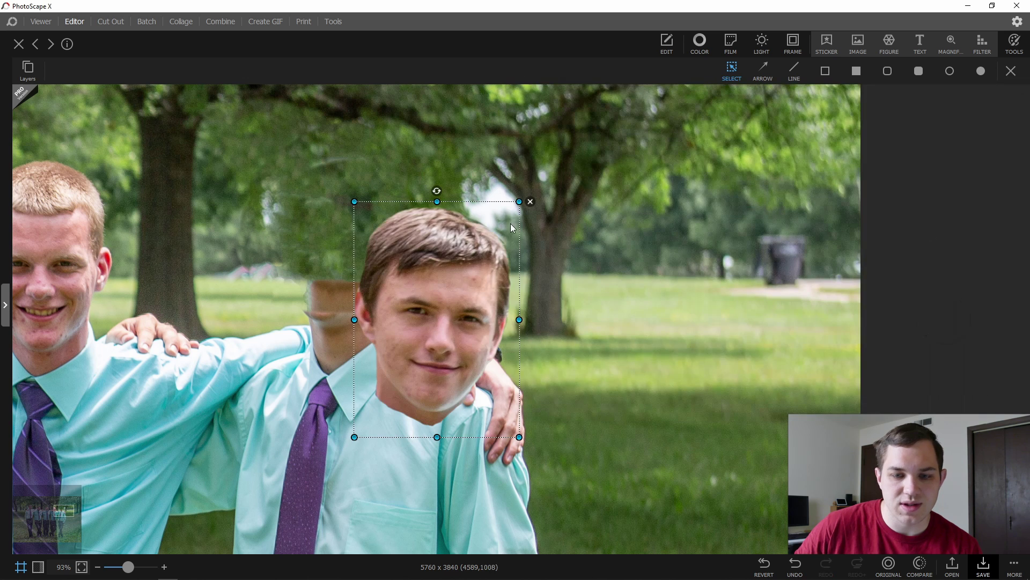
right_click(467, 299)
mouse_move(536, 476)
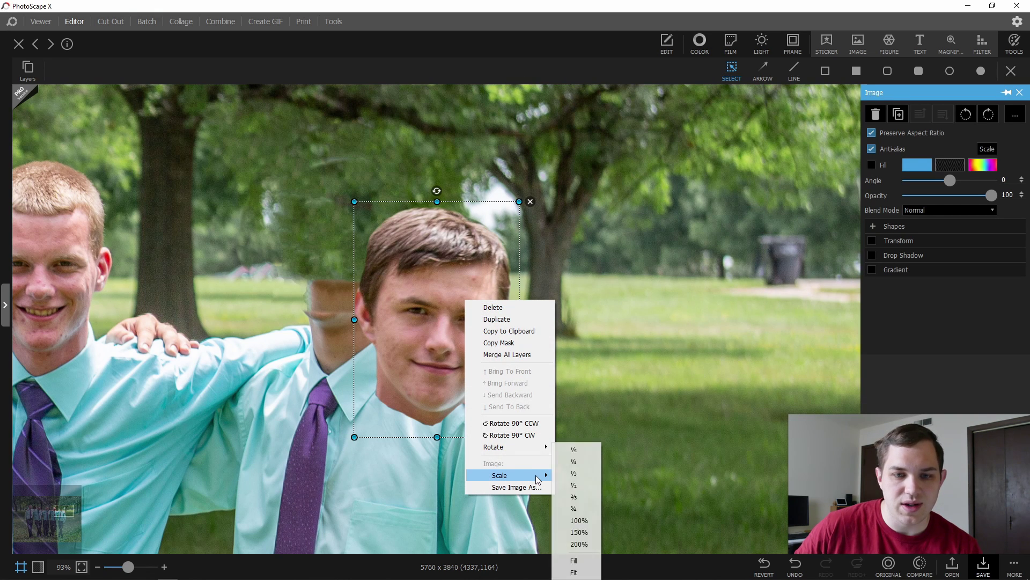
click(584, 520)
Place the face on the headless man's neck, flip it horizontally, and align it with the neck.
drag(435, 321, 351, 257)
right_click(351, 256)
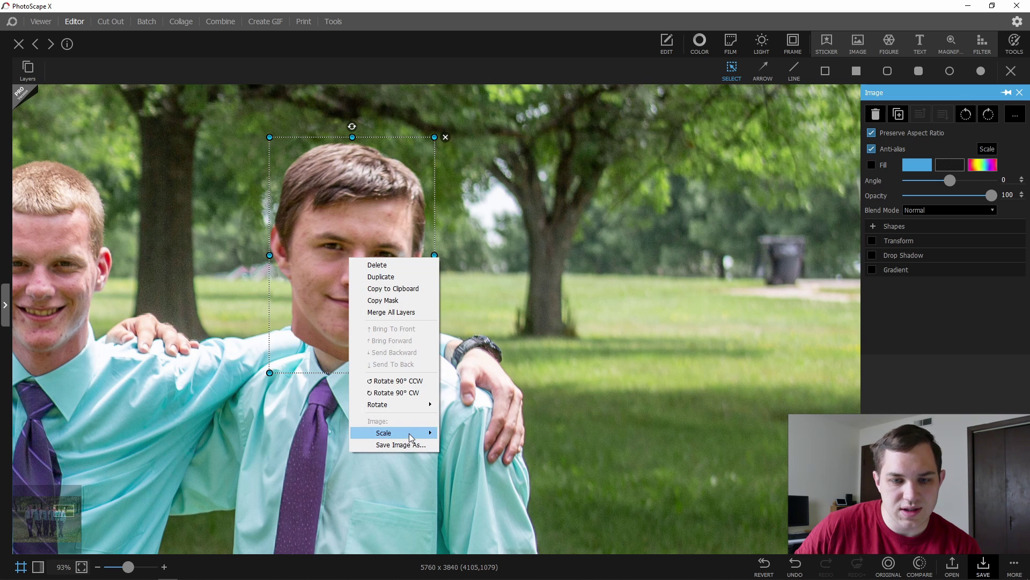
mouse_move(426, 407)
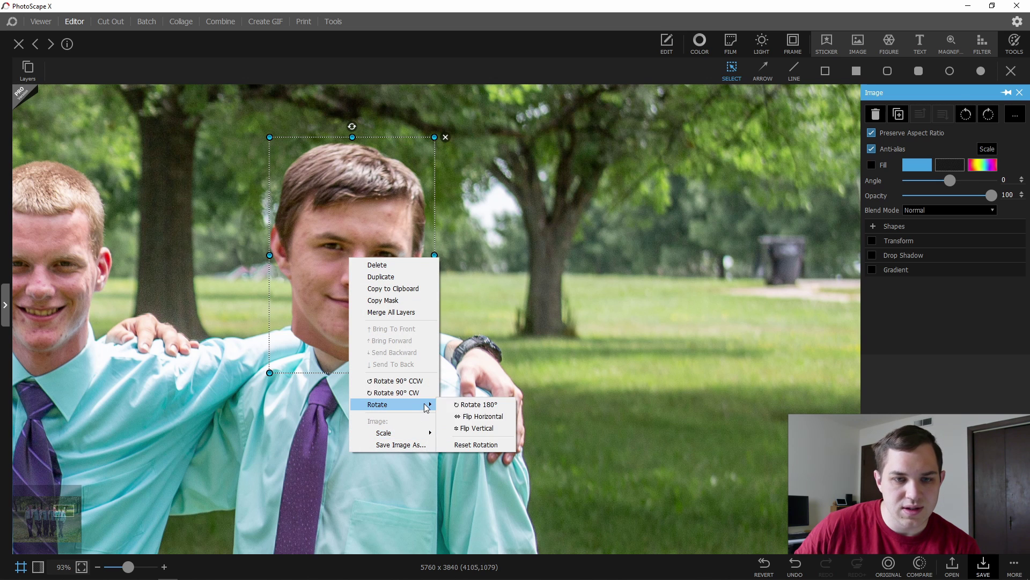
click(468, 416)
drag(369, 310, 348, 302)
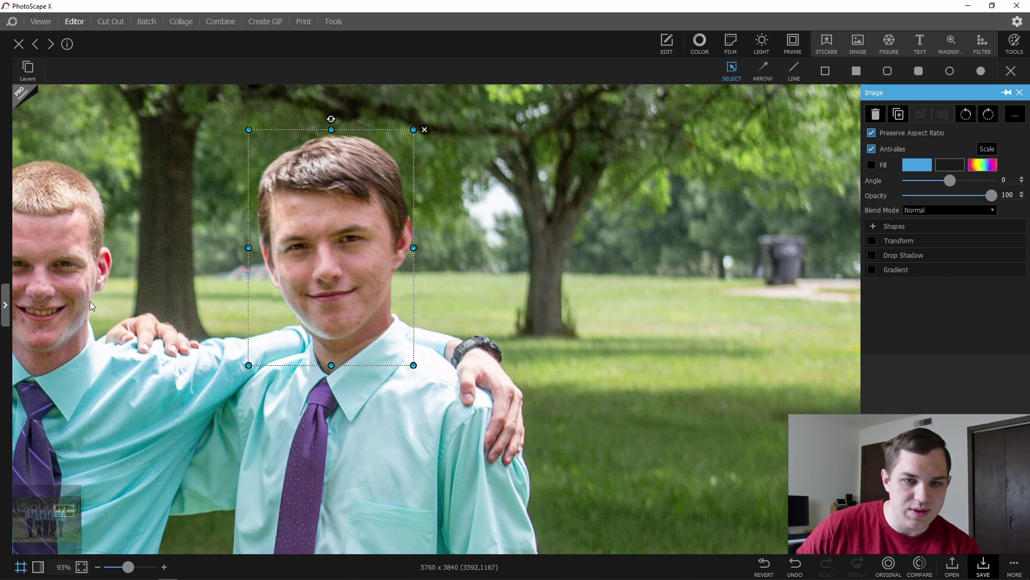
mouse_move(130, 568)
mouse_down()
mouse_move(101, 567)
mouse_move(112, 568)
mouse_up()
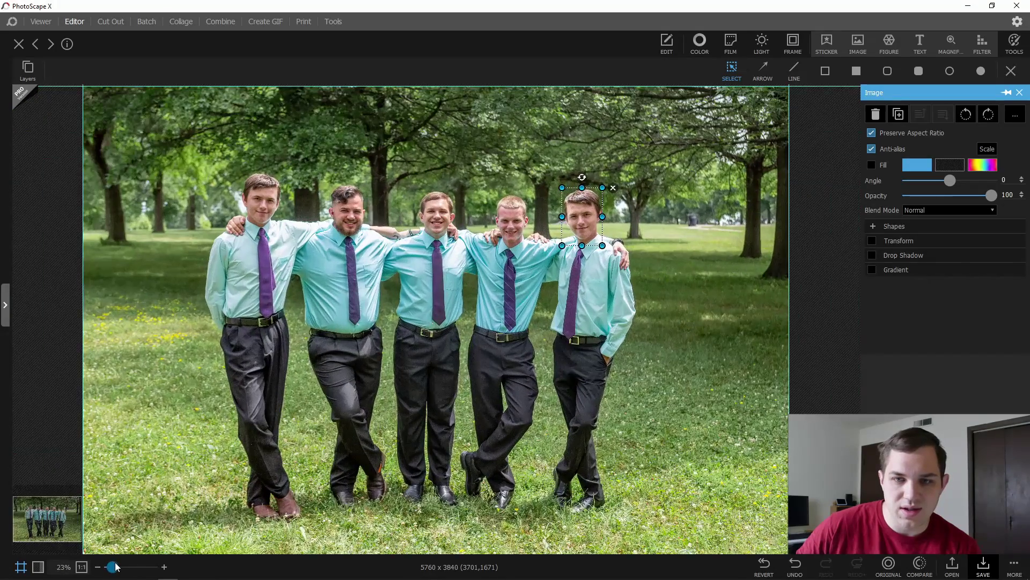
Heal away the leftmost man's face and hair using the Spot Healing Brush at size 60.
click(668, 436)
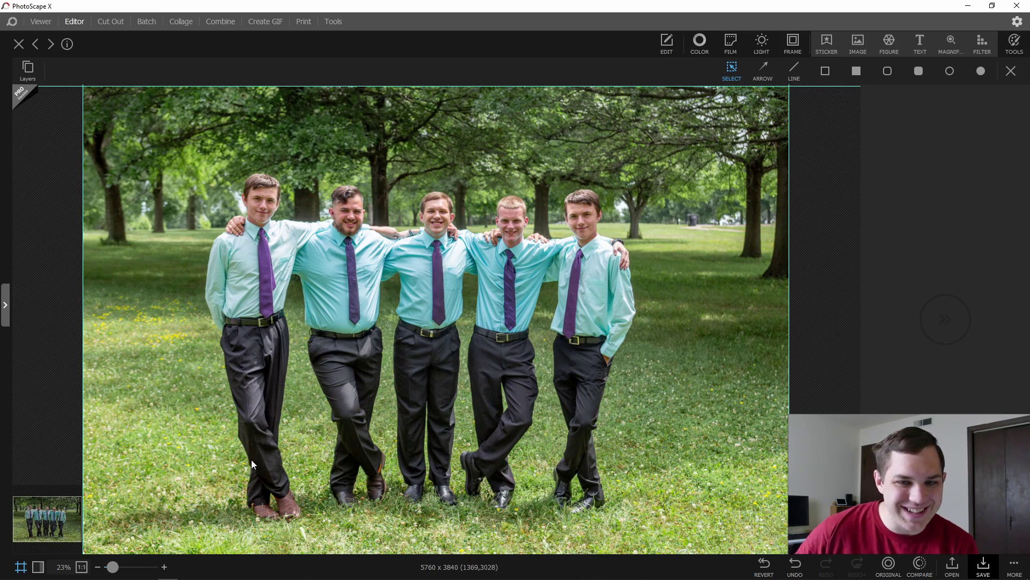
drag(114, 570, 120, 567)
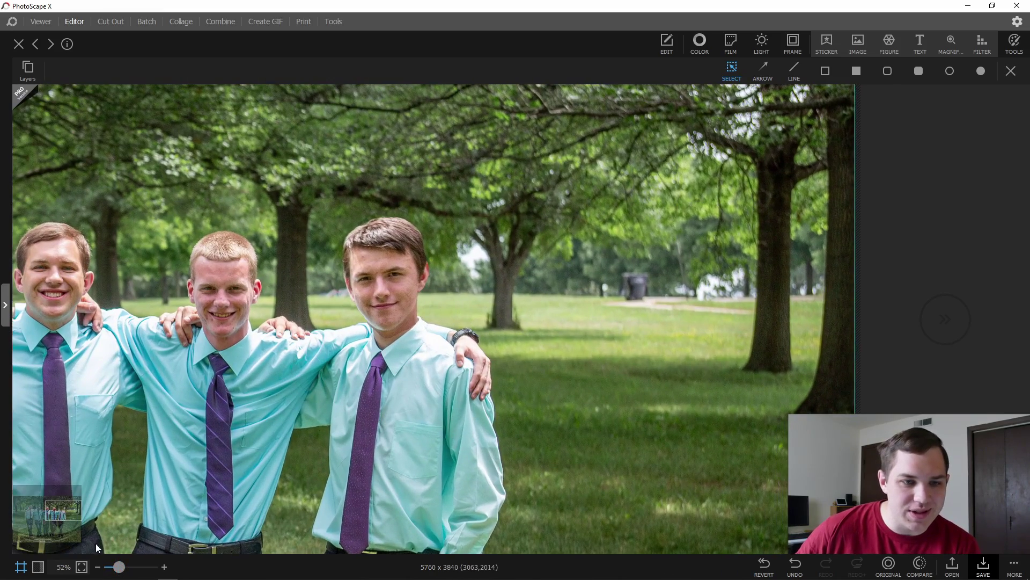
drag(63, 514, 35, 510)
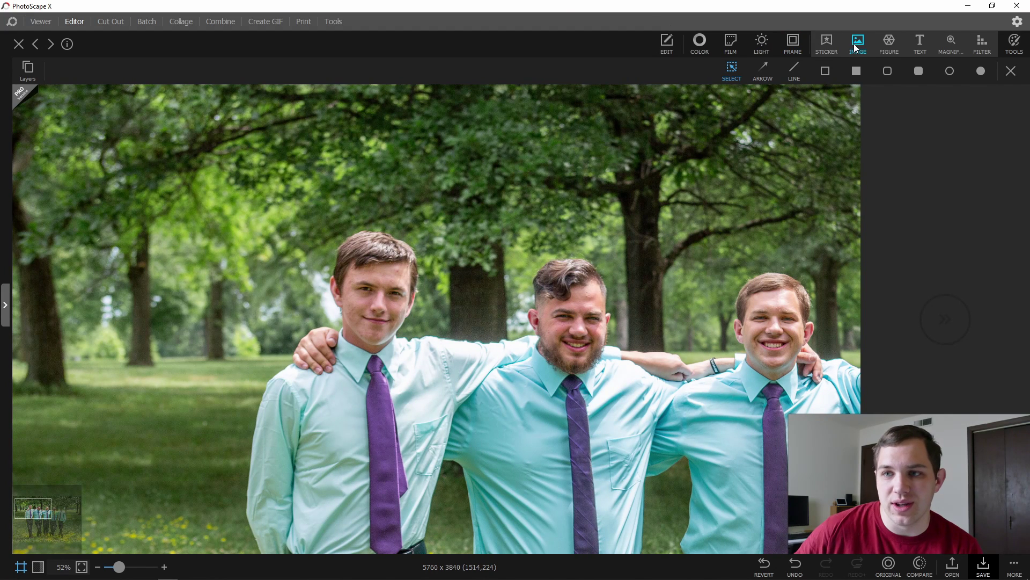
click(1015, 43)
click(923, 250)
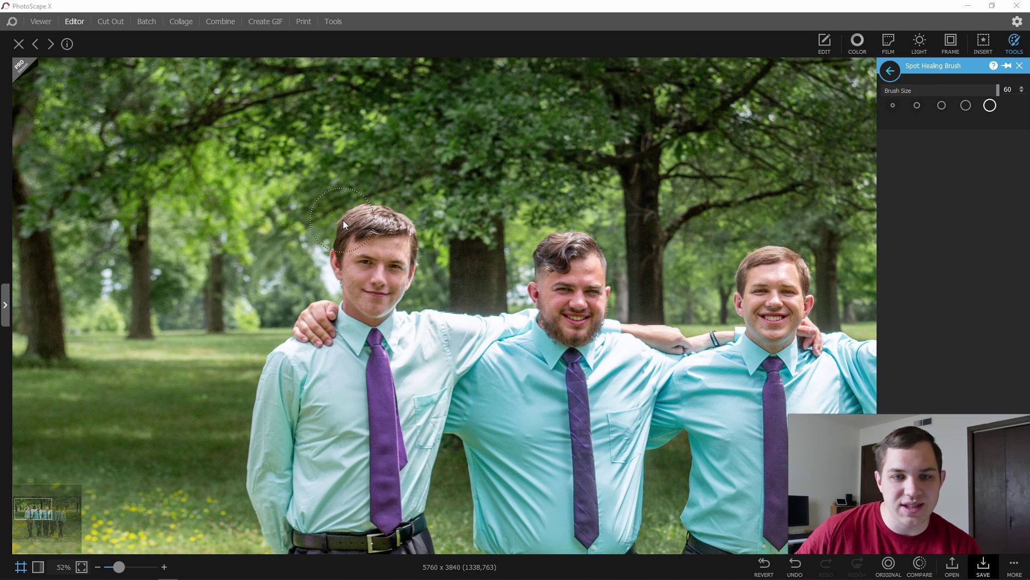
mouse_move(343, 221)
mouse_down()
mouse_move(407, 228)
mouse_move(359, 221)
mouse_up()
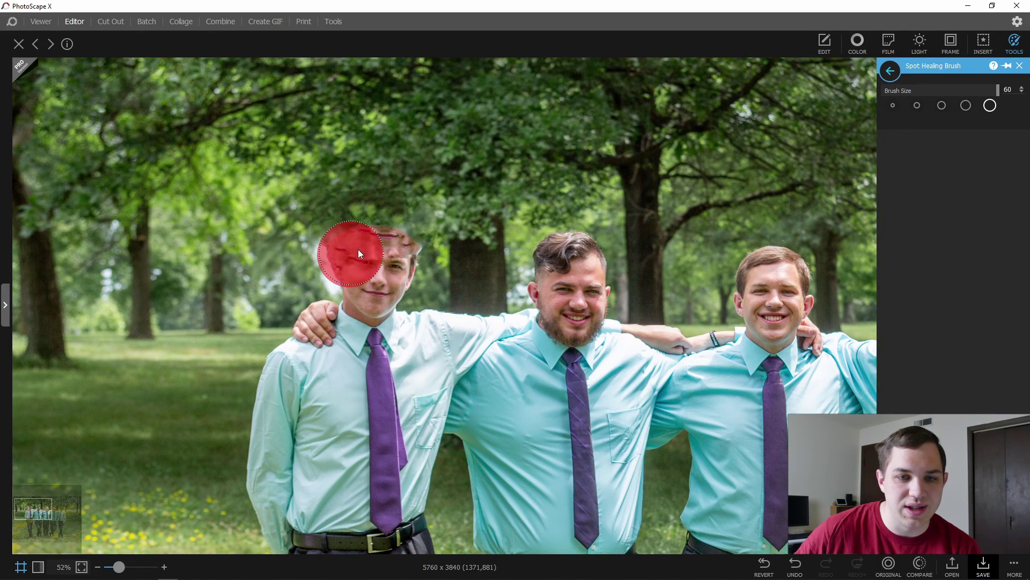
drag(361, 266, 360, 267)
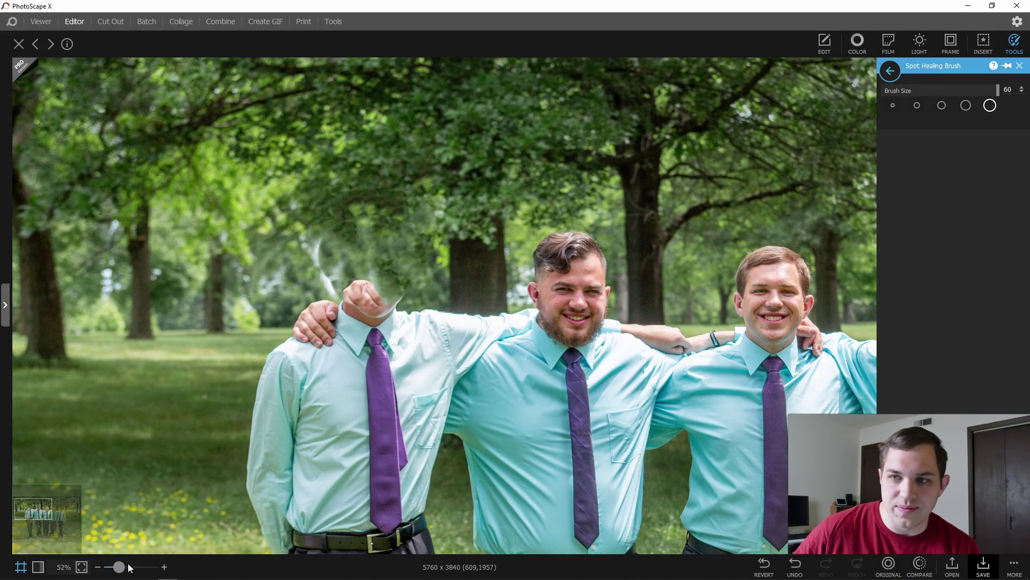
At 84% zoom, heal the leftover streaks around the removed head with brush size 15.
drag(119, 567, 131, 571)
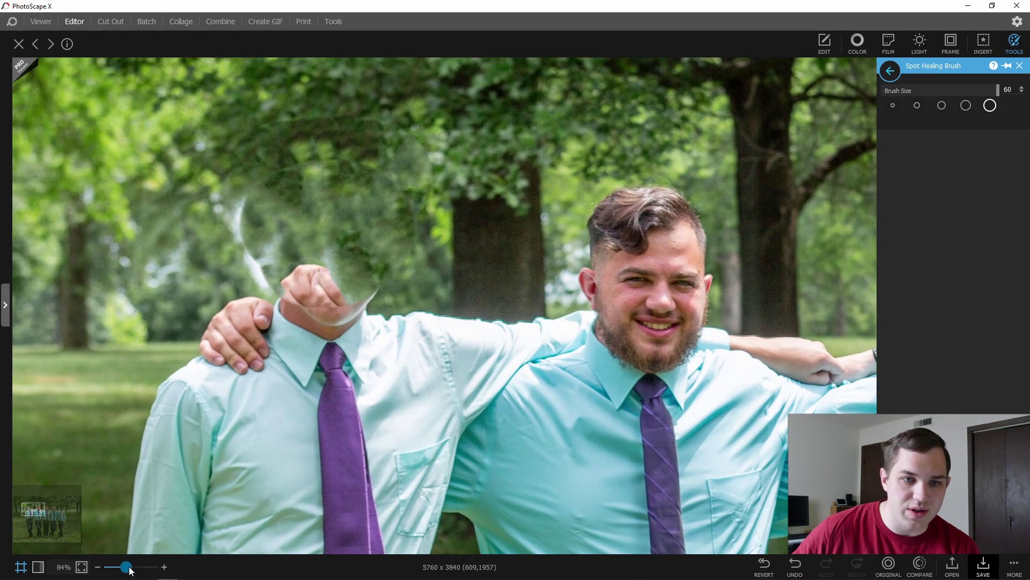
click(917, 105)
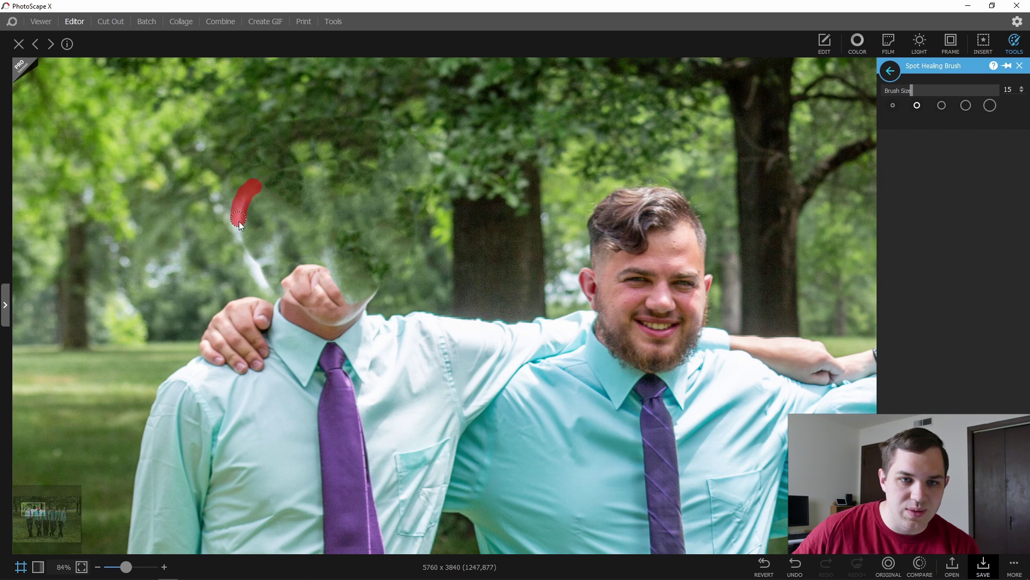
drag(259, 264, 259, 263)
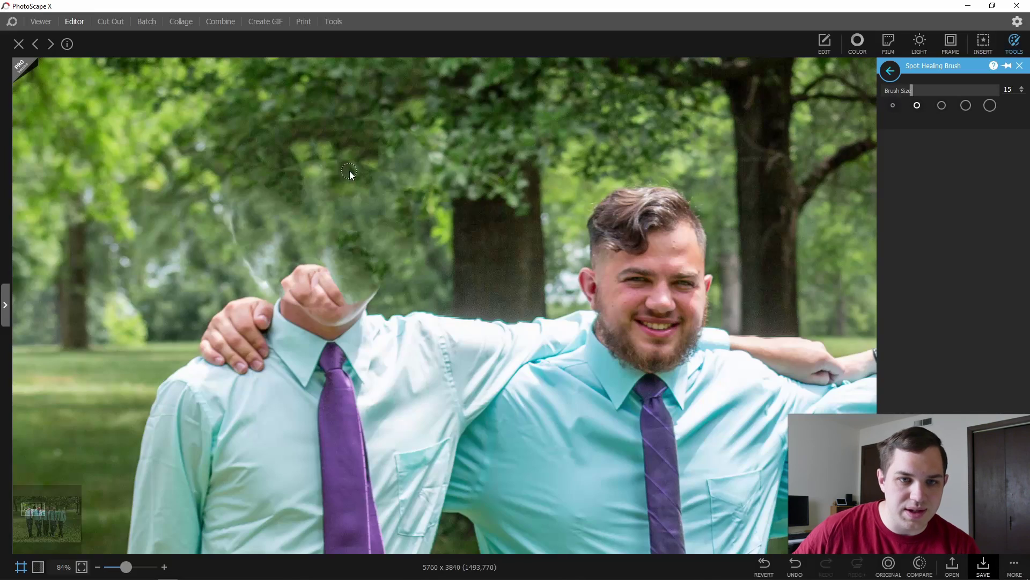
drag(326, 161, 326, 161)
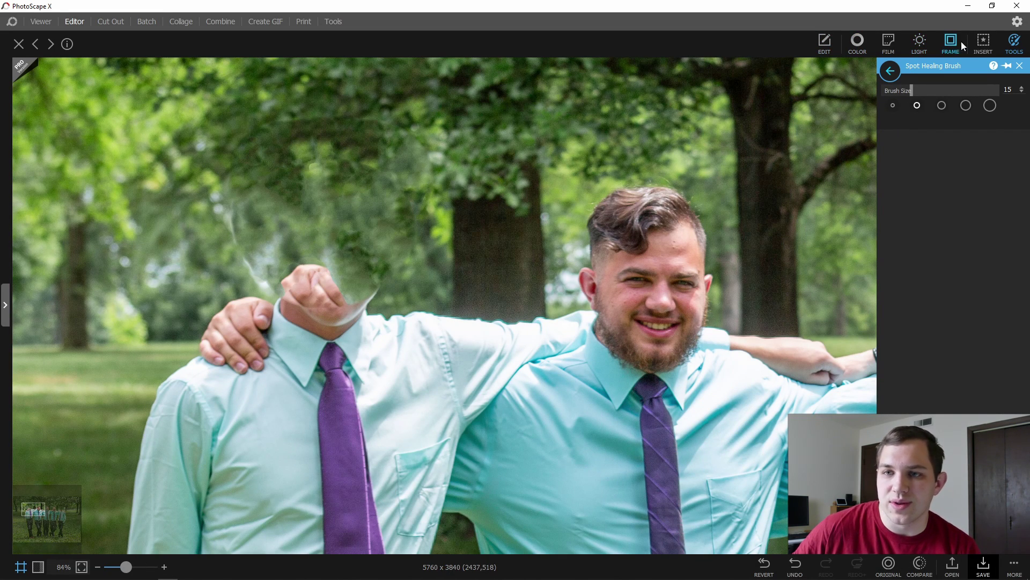
click(982, 43)
Insert the face cutout, flip it horizontally, and fit it onto the left man's neck.
click(857, 43)
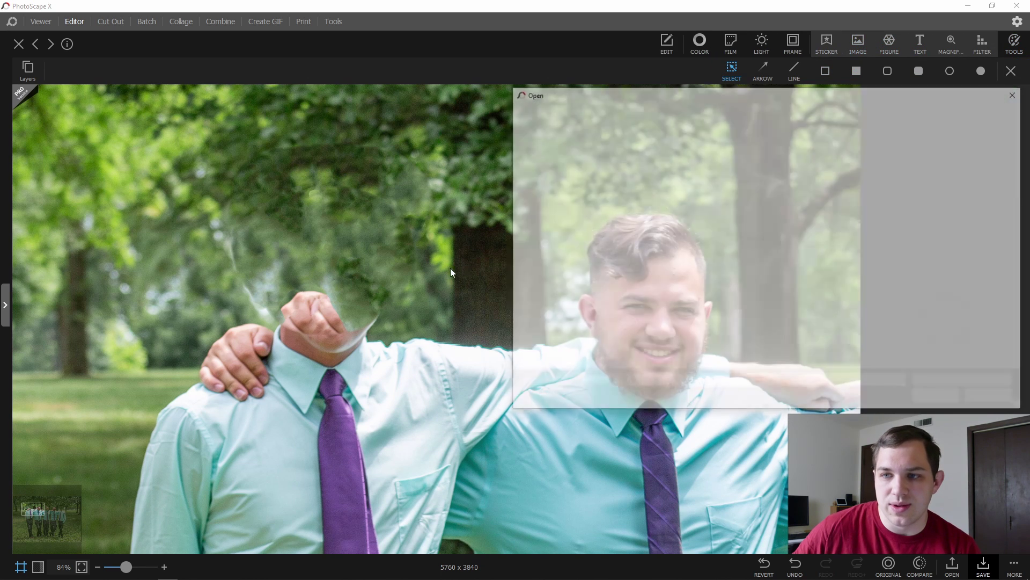
double_click(940, 179)
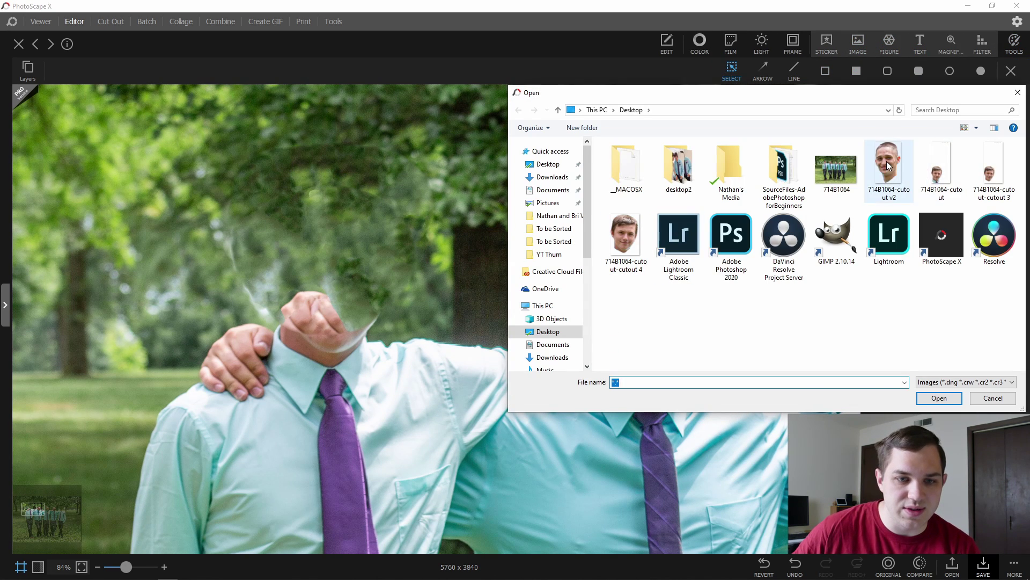
drag(386, 292, 301, 241)
right_click(323, 265)
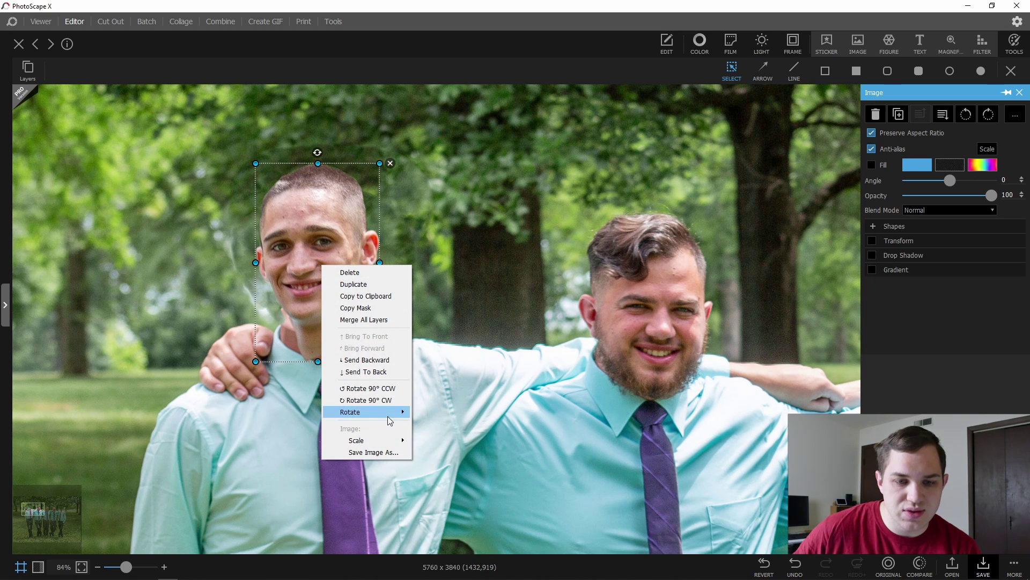
mouse_move(395, 443)
mouse_move(402, 412)
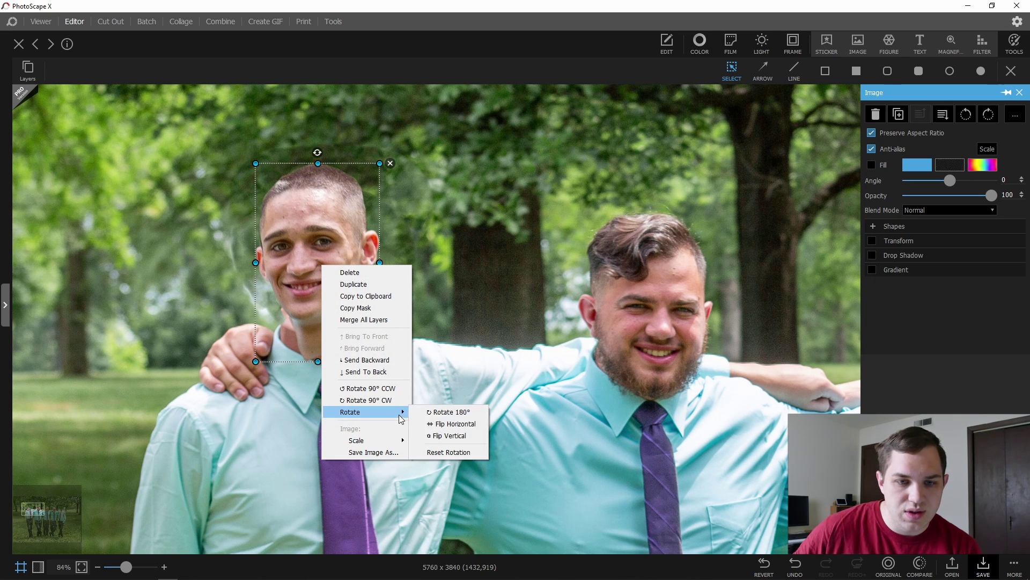
click(445, 426)
drag(309, 179, 324, 193)
scroll(321, 257, down, 5)
drag(321, 258, 319, 258)
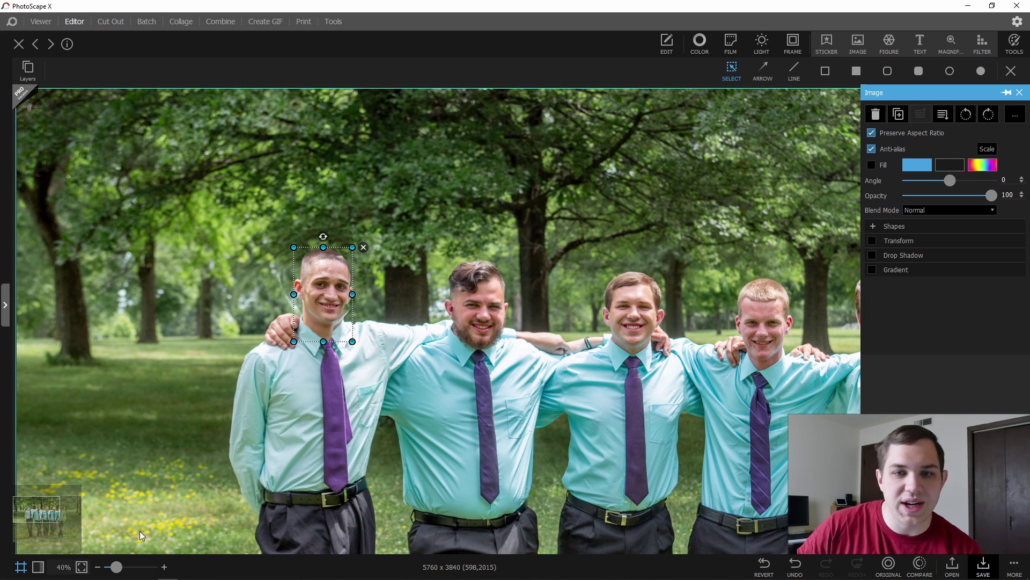
Open the '714B1064-cutout v2' face in Cut Out and check its neck trim with undo/redo.
click(120, 22)
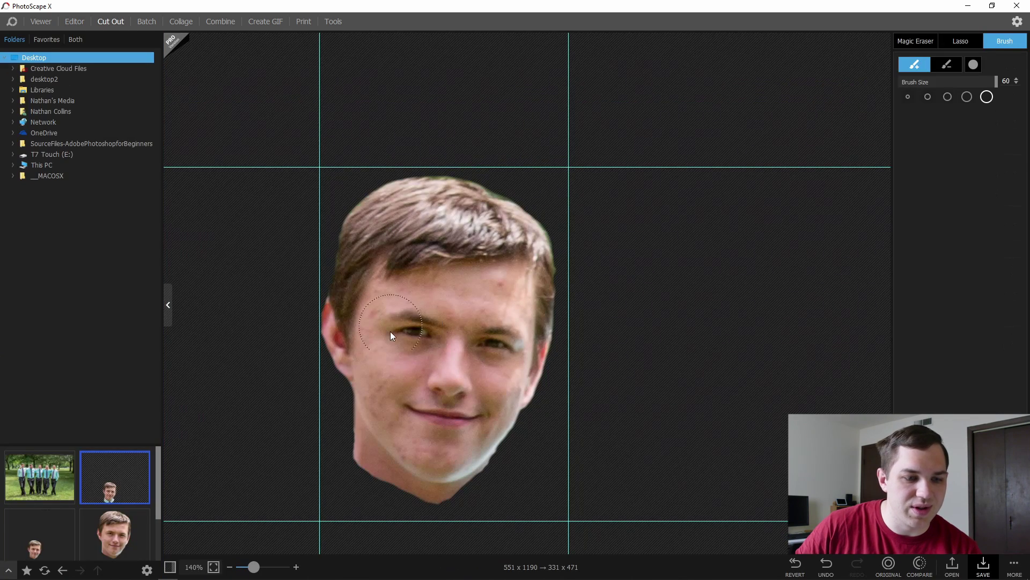
scroll(53, 523, down, 2)
click(51, 532)
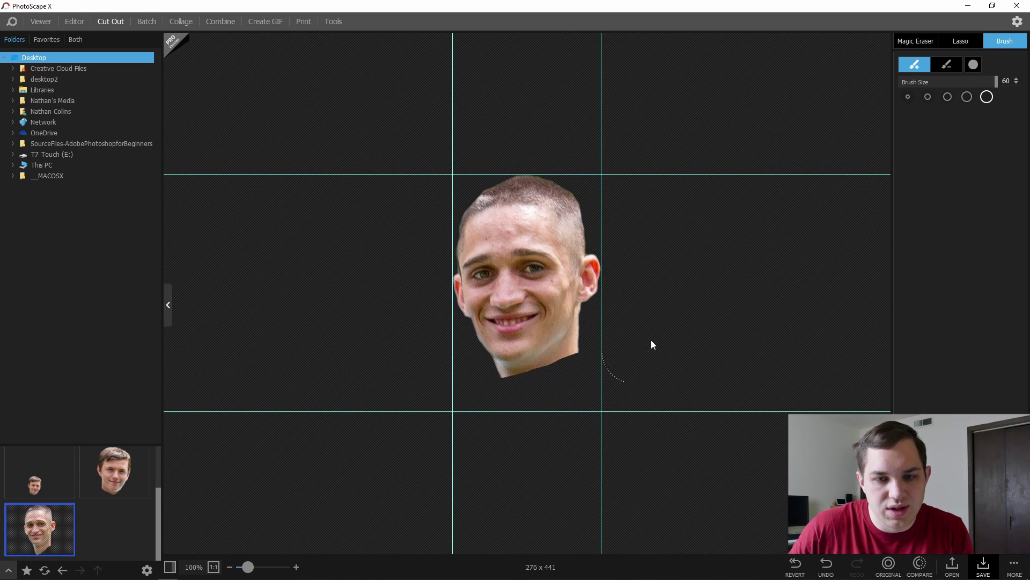
key(ctrl+z)
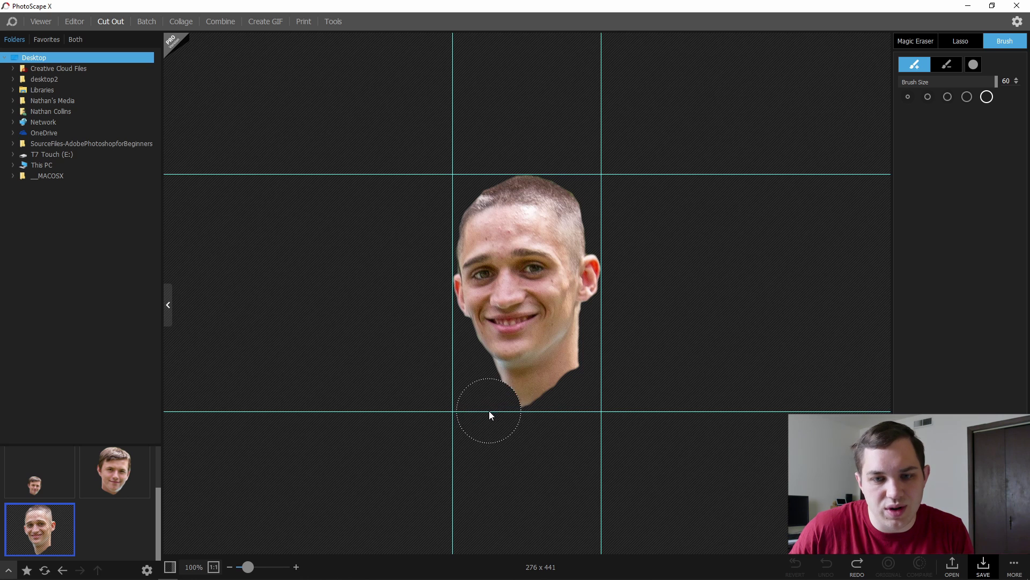
key(ctrl+y)
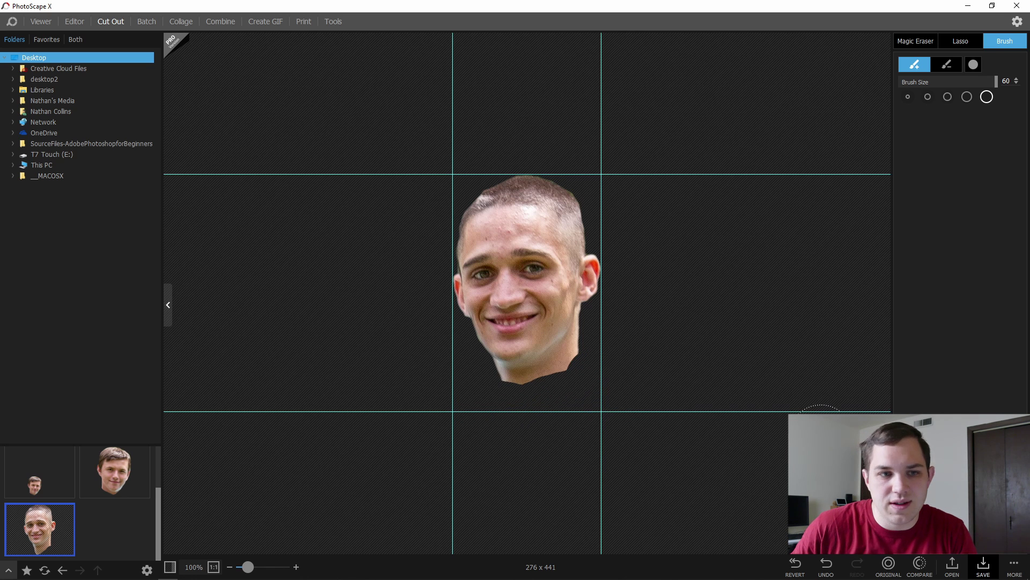
Save the trimmed cutout as PNG '714B1064-cutout v2-cutout 4' and return to the Editor.
key(ctrl+s)
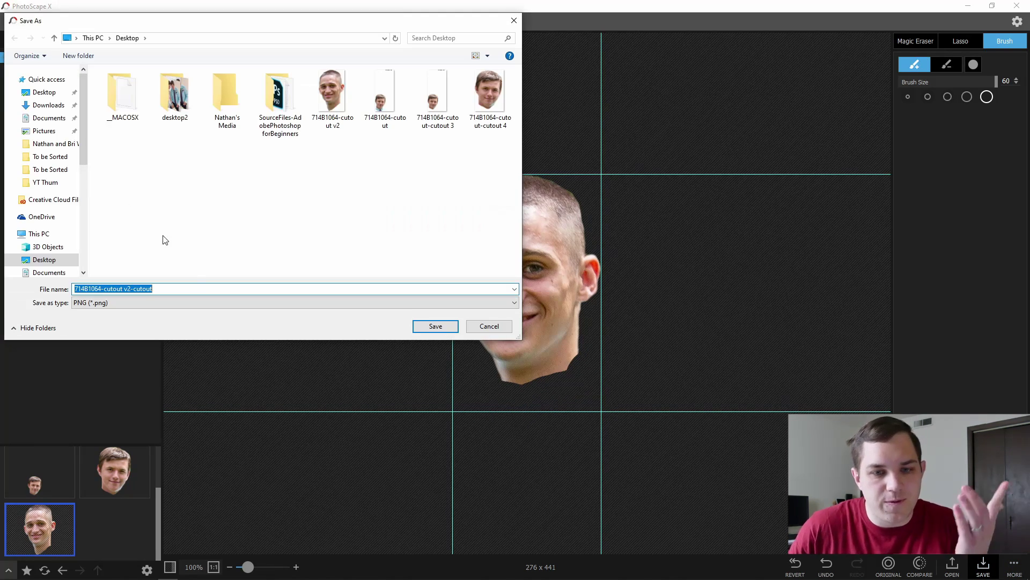
click(200, 287)
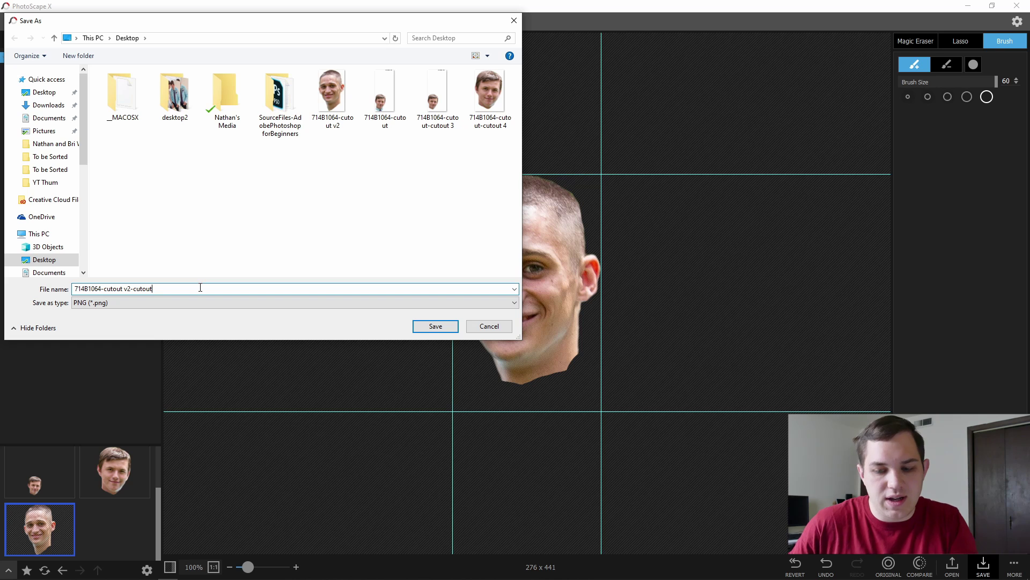
click(452, 327)
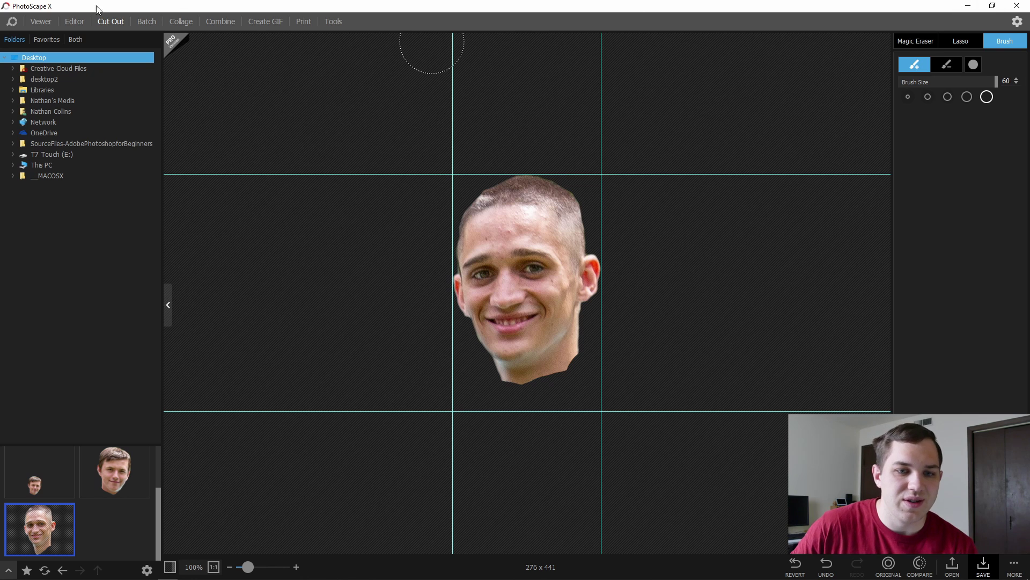
click(74, 21)
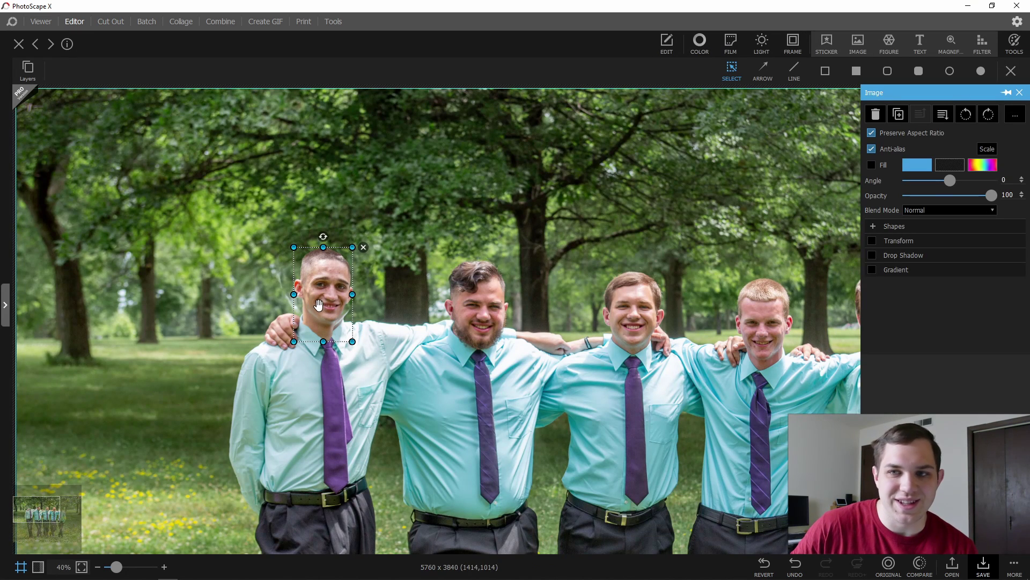
Delete the previous face and insert '714B1064-cutout v2-cutout 5', flipped horizontally.
click(363, 247)
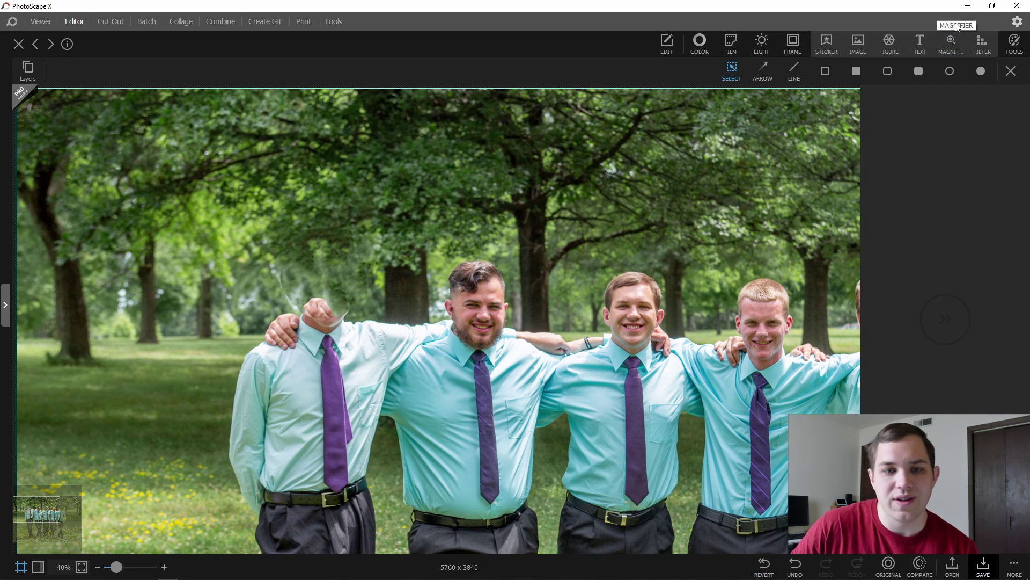
click(859, 43)
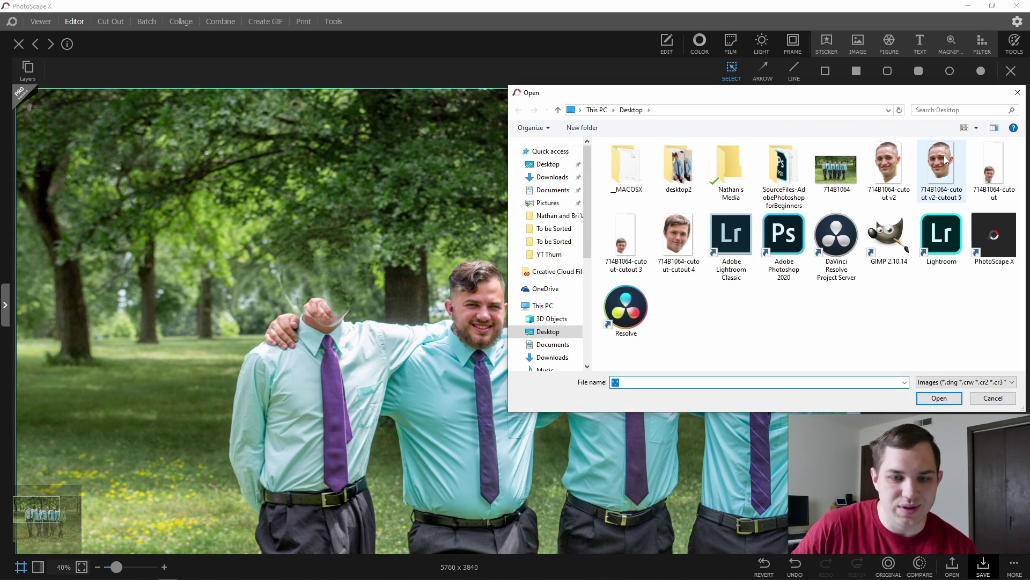
double_click(945, 155)
right_click(436, 320)
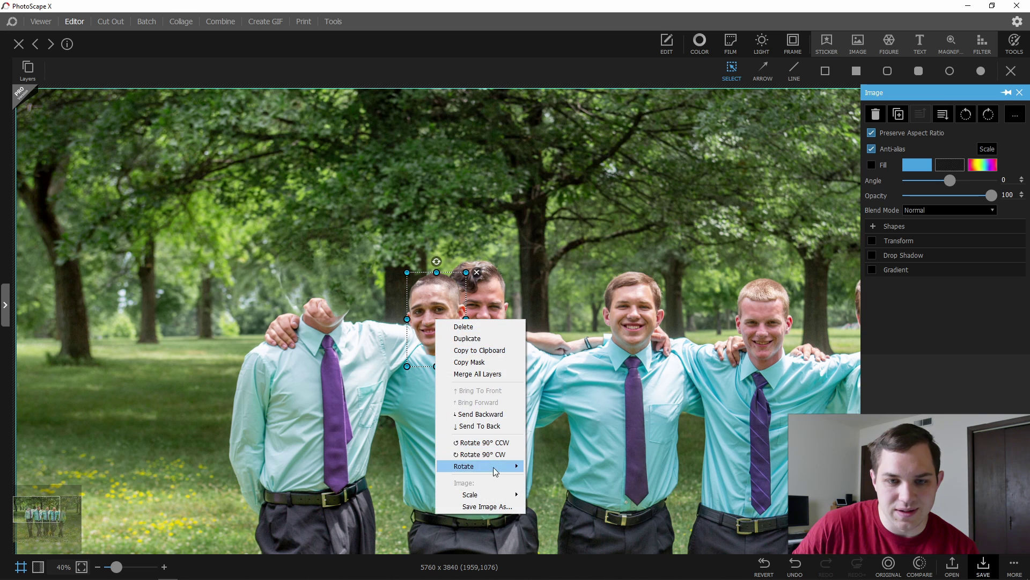
mouse_move(509, 473)
click(569, 478)
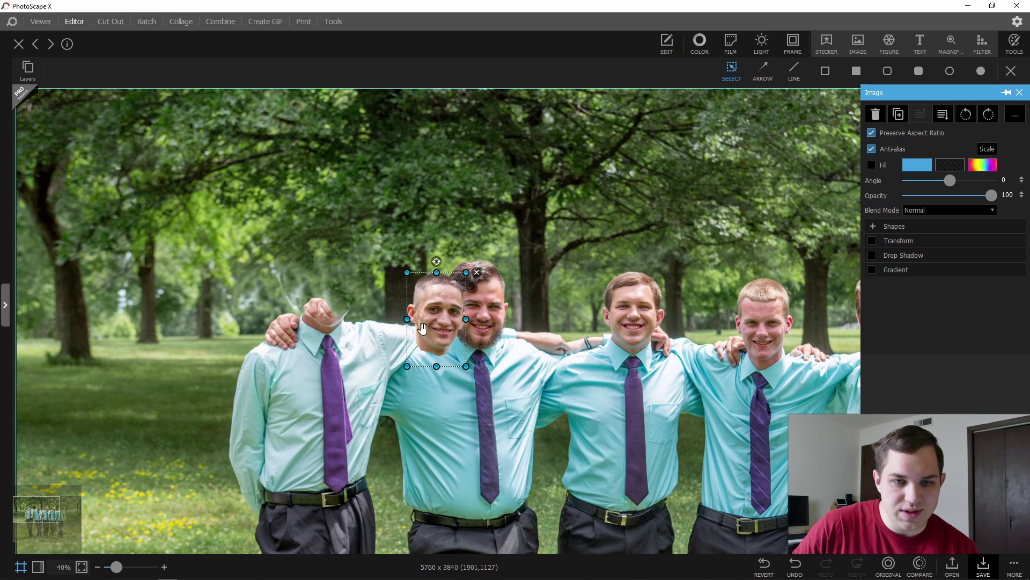
Move the mirrored face onto the leftmost man, enlarge it to fit, and settle it on the neck.
drag(430, 326, 317, 297)
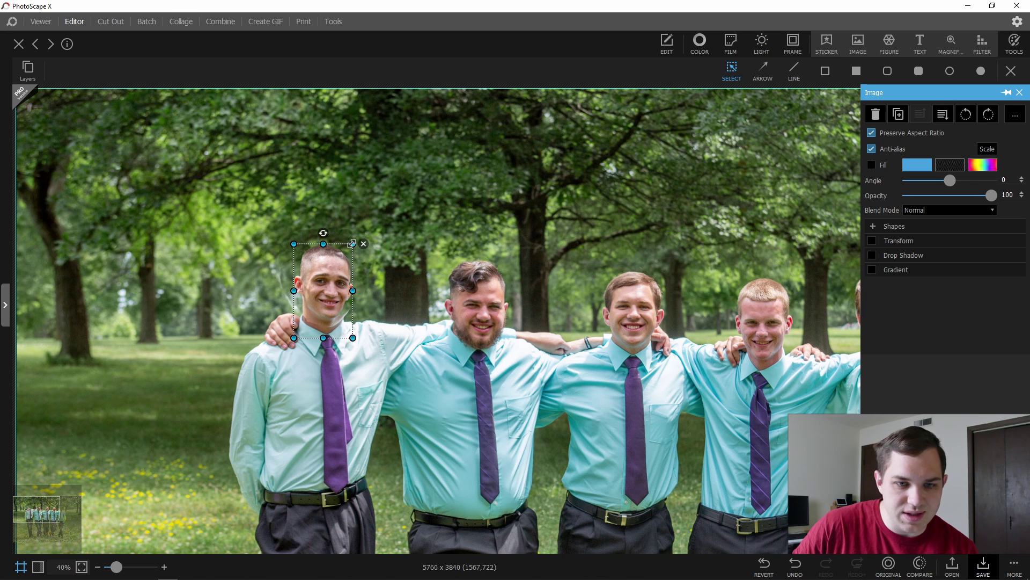
drag(351, 243, 359, 233)
drag(331, 266, 330, 268)
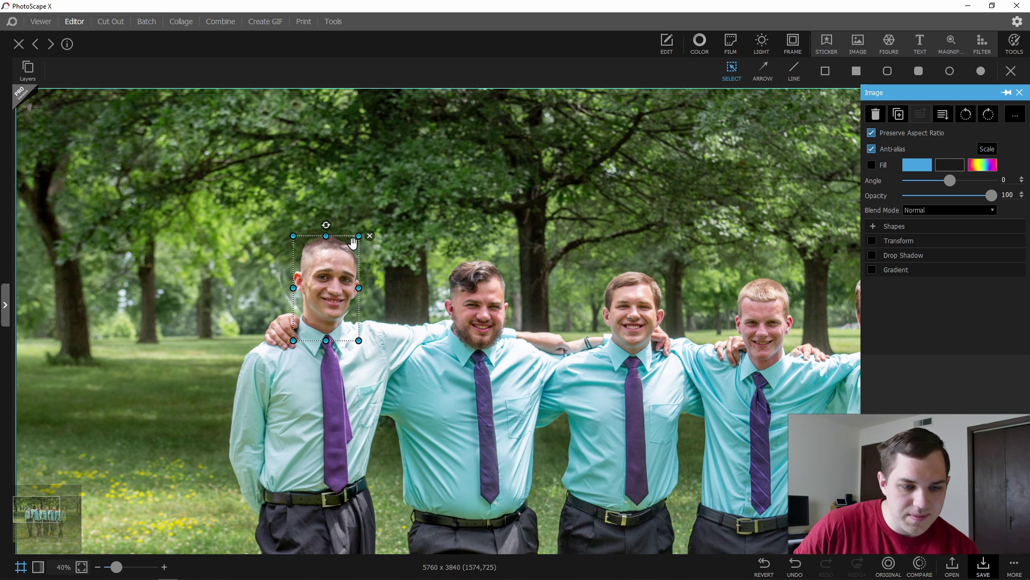
scroll(420, 480, down, 5)
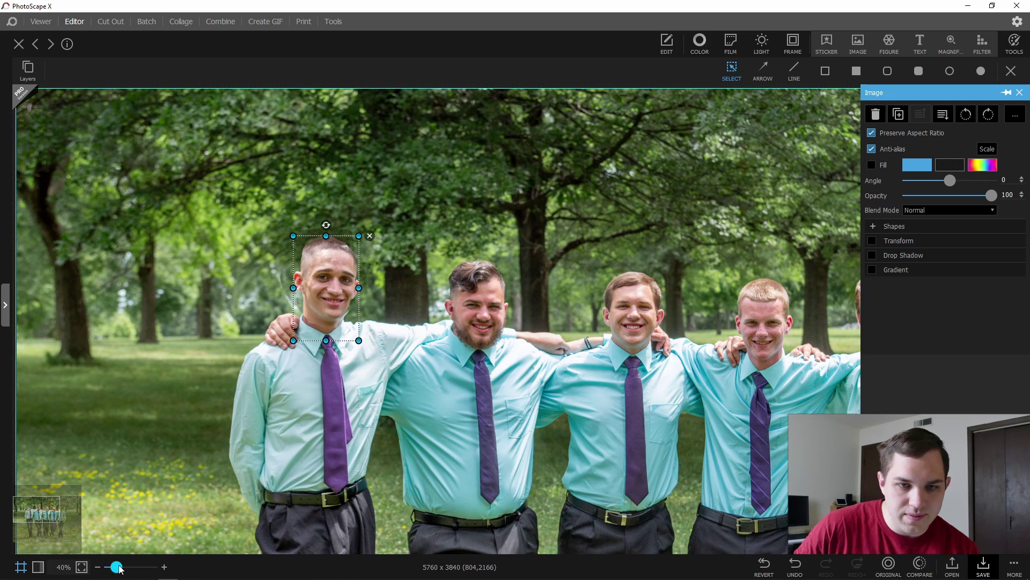
click(421, 485)
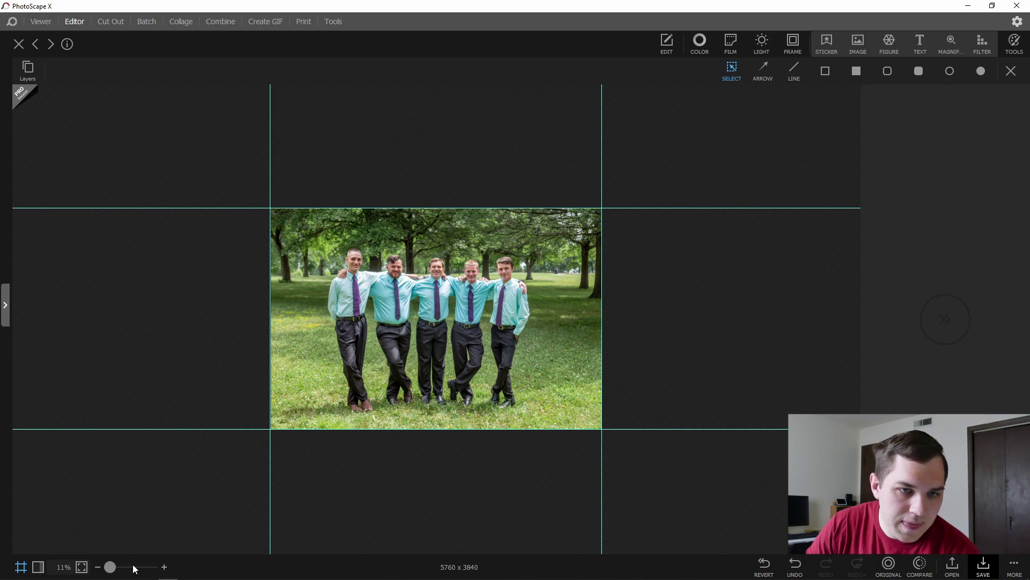
drag(110, 567, 113, 570)
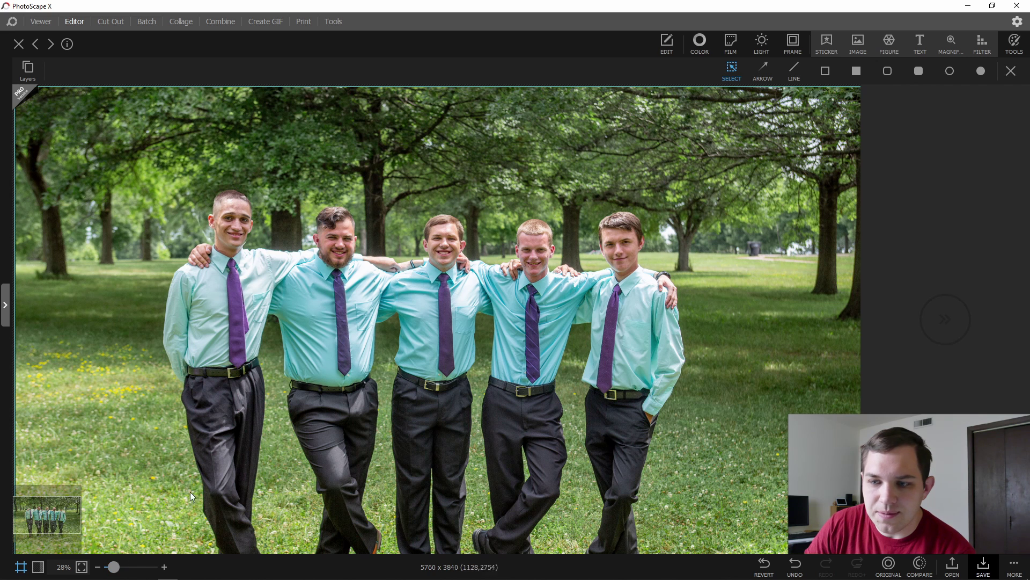
Save the edited group photo to the Desktop as '714B1064 v2'.
click(1021, 571)
click(983, 566)
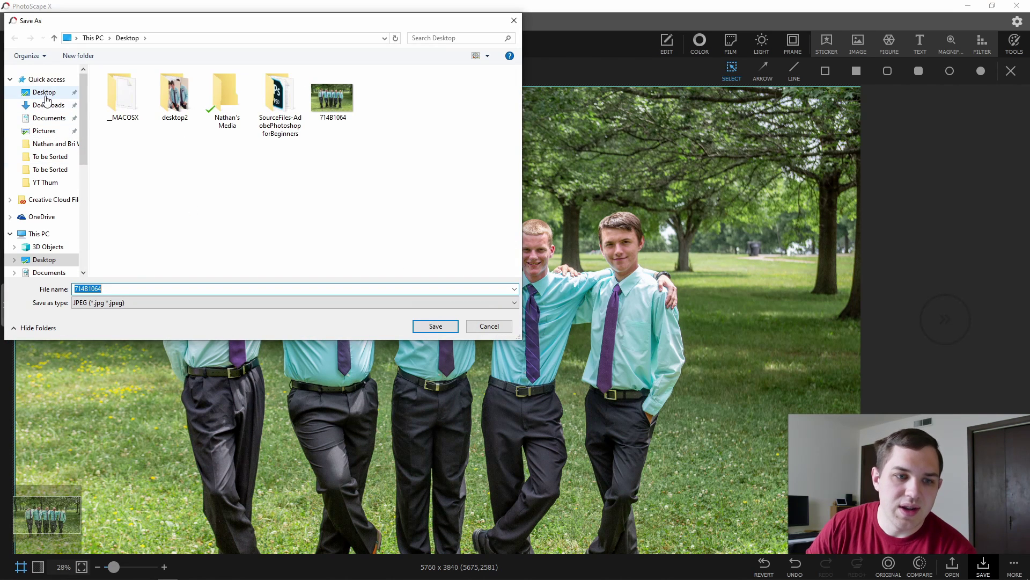
click(44, 92)
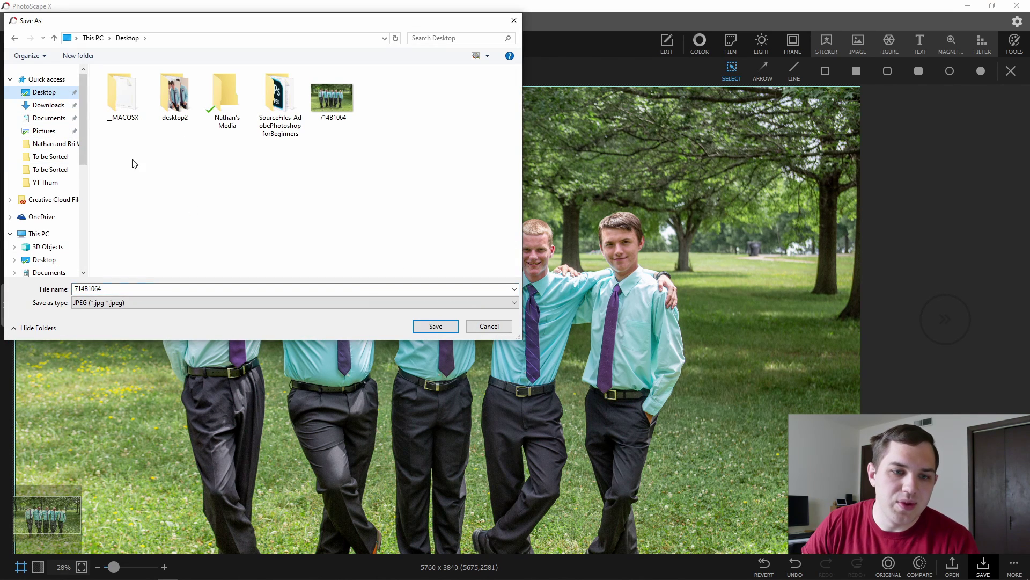
click(257, 288)
key(BackSpace)
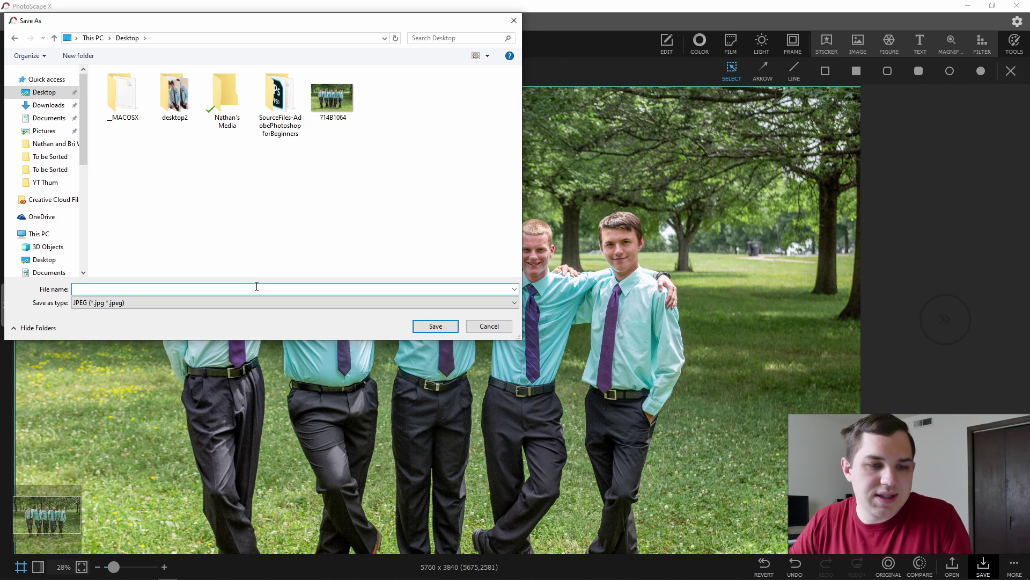
text(714B1064 v2)
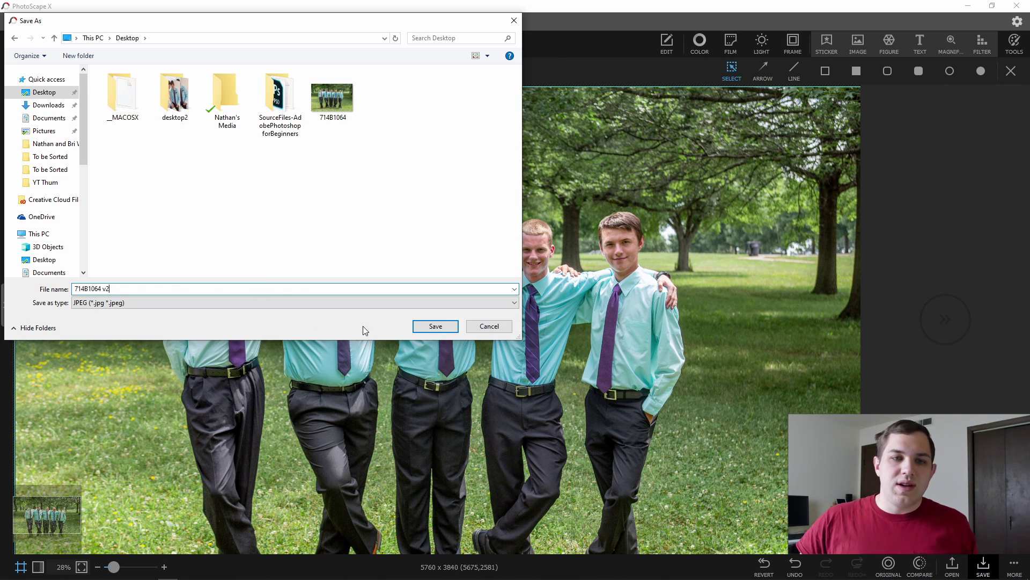
click(449, 328)
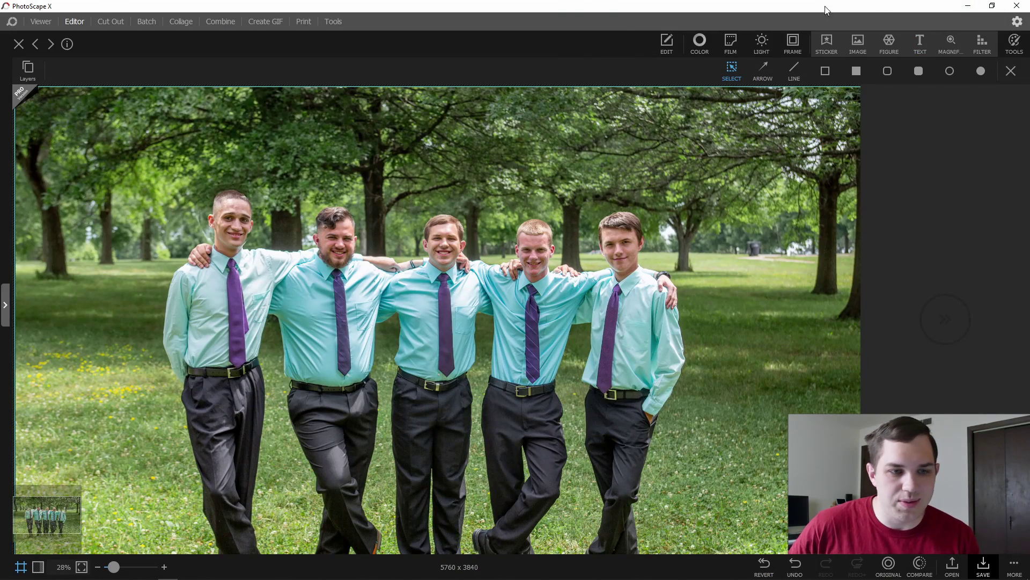
Close the current photo without saving, reopen the saved v2 copy, and maximize the editor.
click(992, 5)
drag(68, 283, 504, 290)
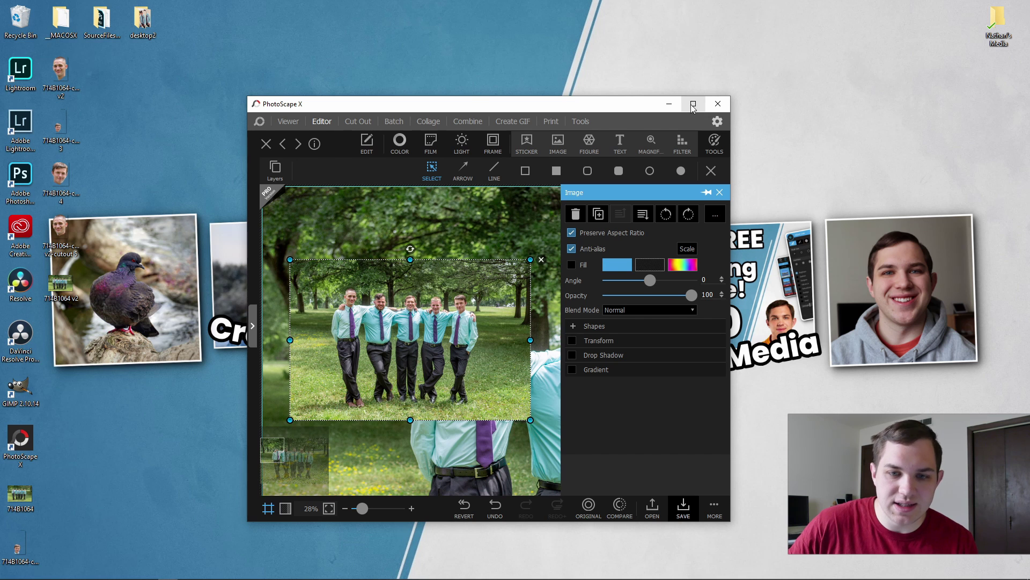
click(265, 144)
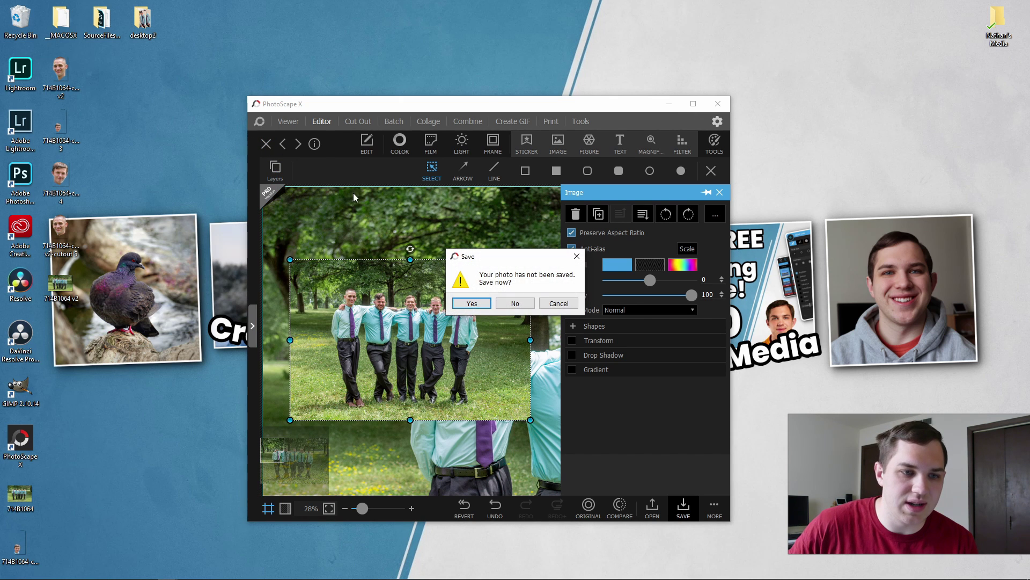
click(516, 301)
drag(77, 293, 509, 296)
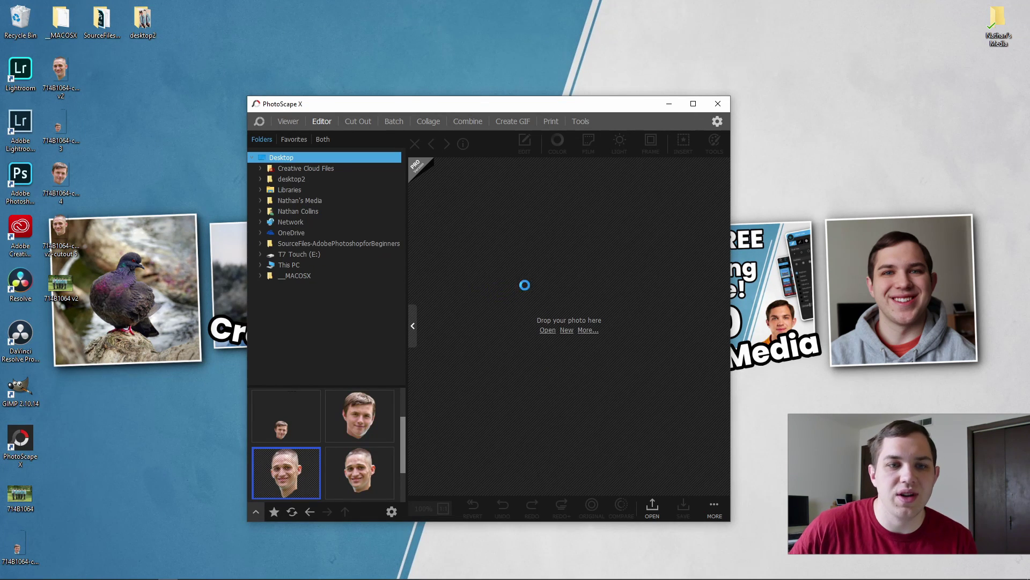
click(693, 104)
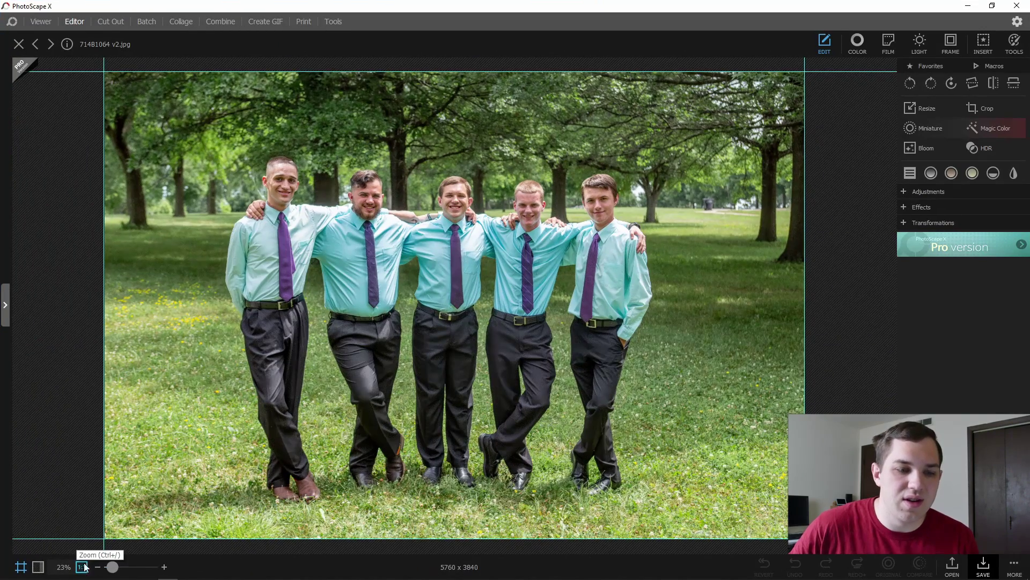
Zoom from 1:1 to 200% and frame the rightmost man's face and neck seam.
click(82, 567)
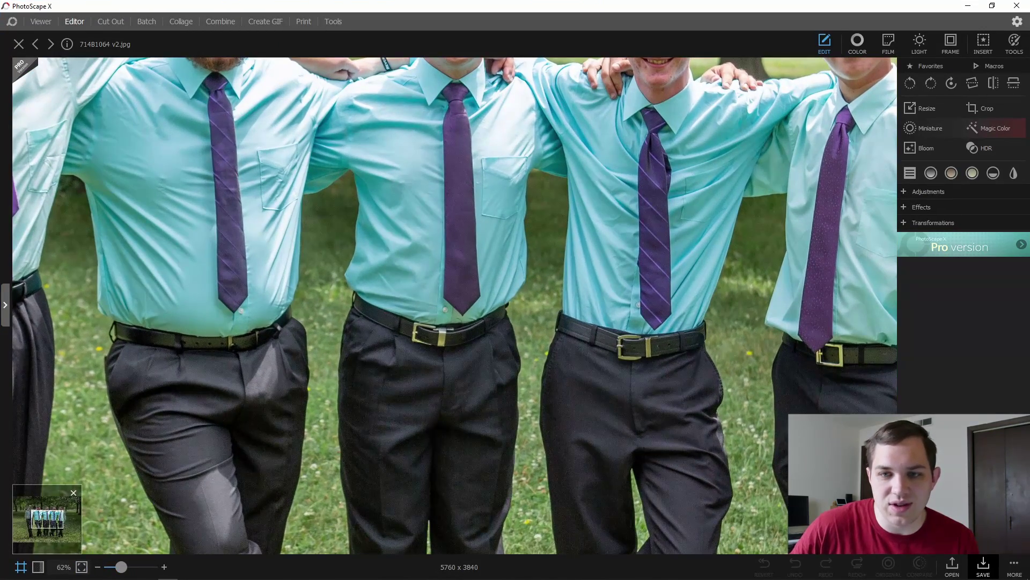
mouse_move(54, 520)
mouse_down()
mouse_move(63, 515)
mouse_move(43, 514)
mouse_move(74, 512)
mouse_move(63, 513)
mouse_up()
scroll(42, 514, up, 3)
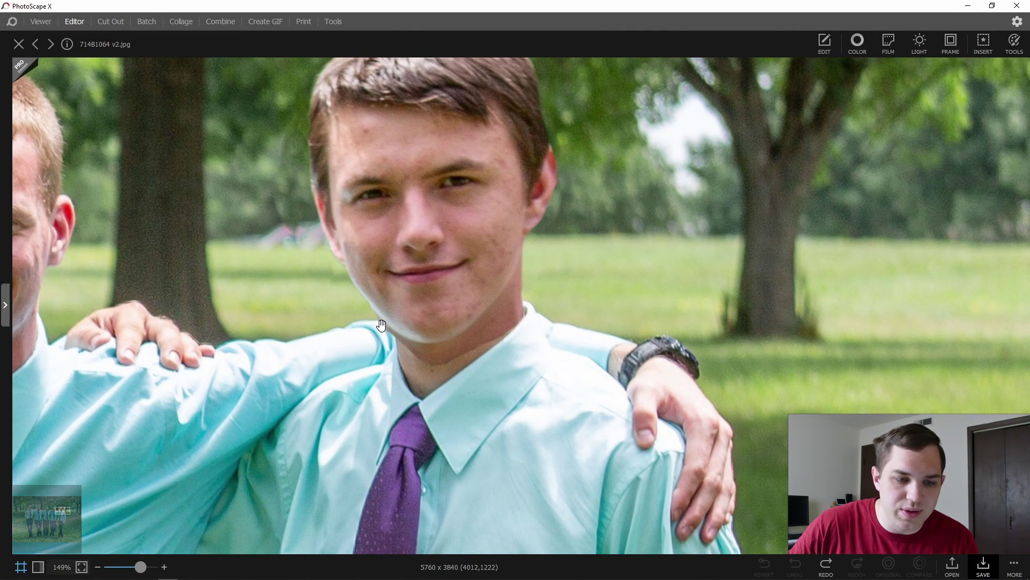
click(165, 566)
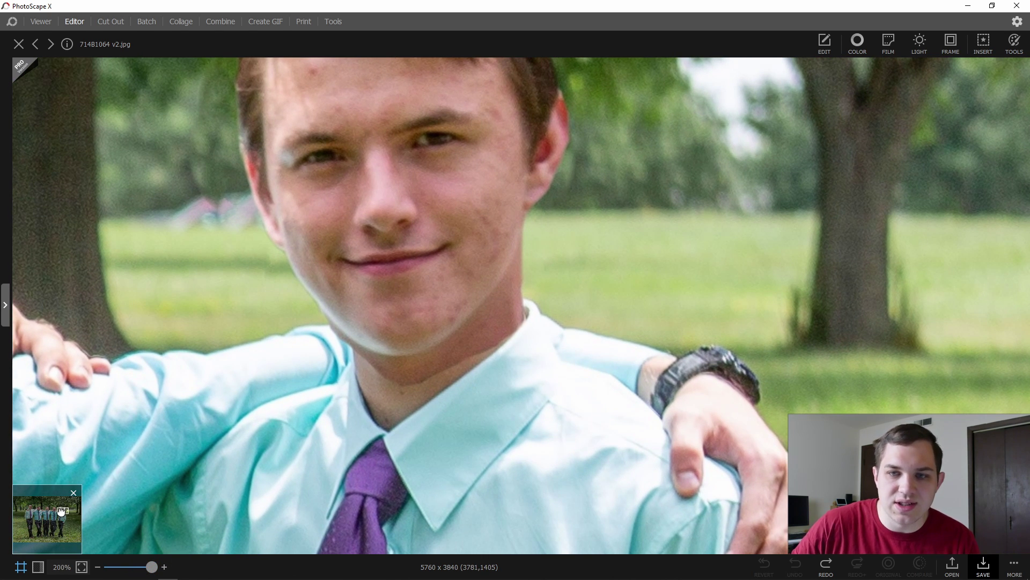
click(62, 512)
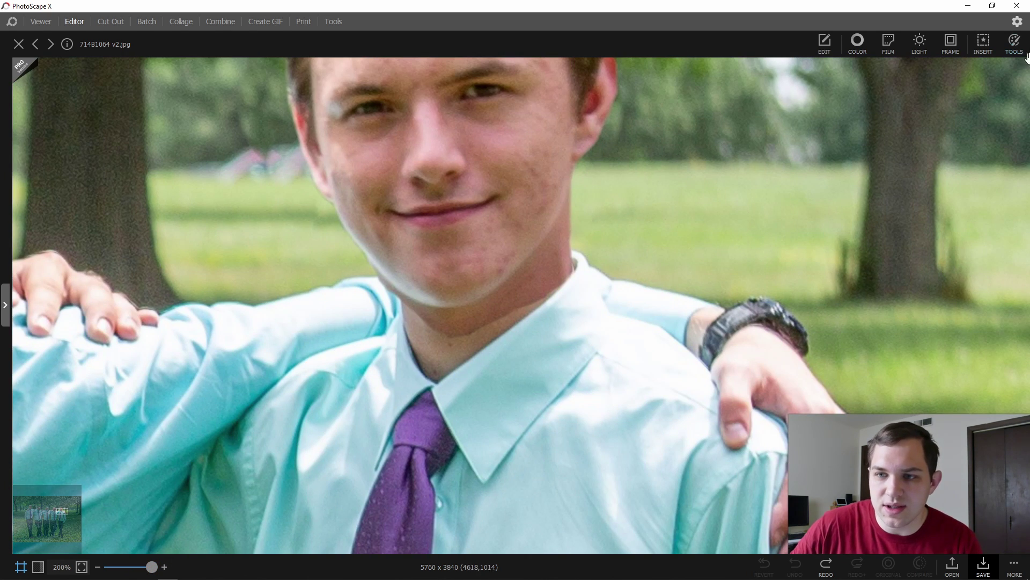
Test Soften Skin at brush size 22 along the rightmost man's neck seam, then discard it.
click(1014, 43)
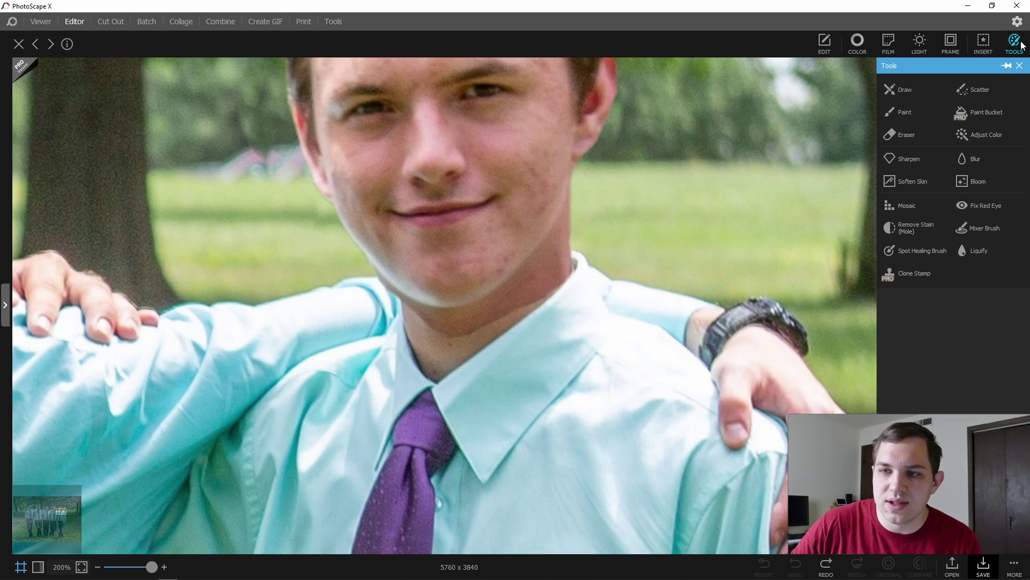
click(906, 182)
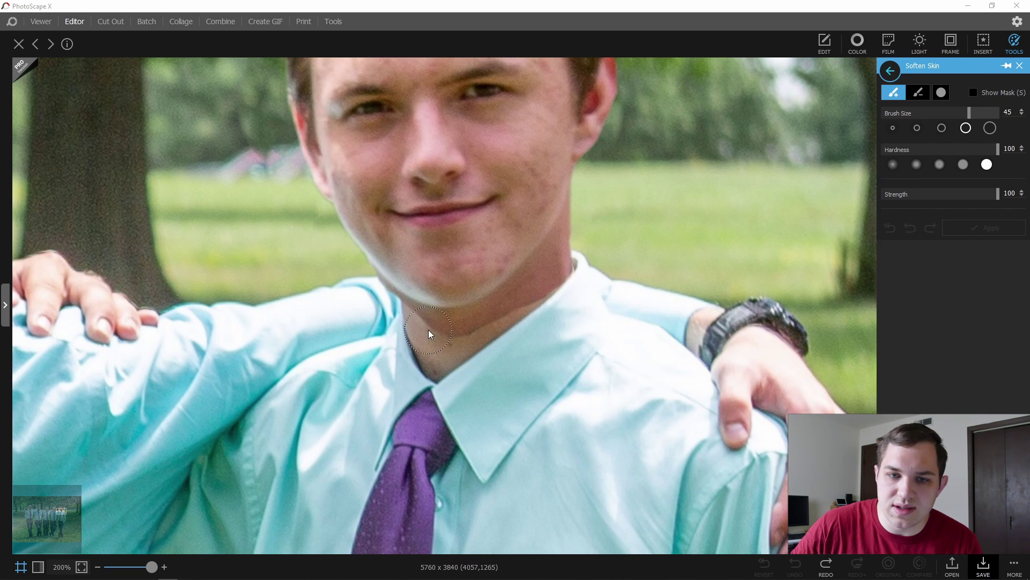
click(925, 112)
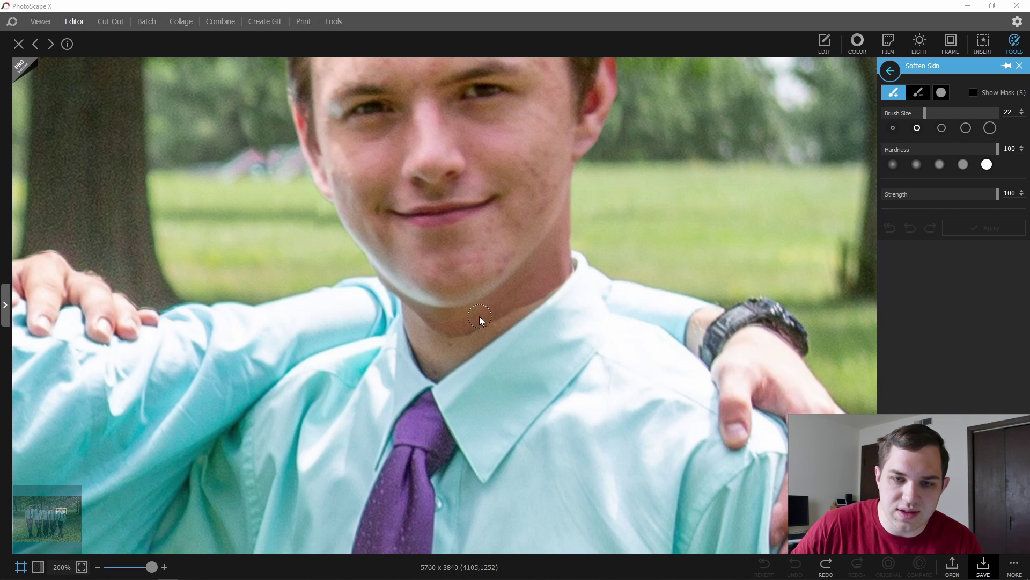
mouse_move(477, 332)
mouse_down()
mouse_move(506, 310)
mouse_move(448, 329)
mouse_move(423, 329)
mouse_move(414, 315)
mouse_move(442, 325)
mouse_up()
mouse_move(514, 317)
mouse_down()
mouse_move(534, 292)
mouse_move(520, 299)
mouse_up()
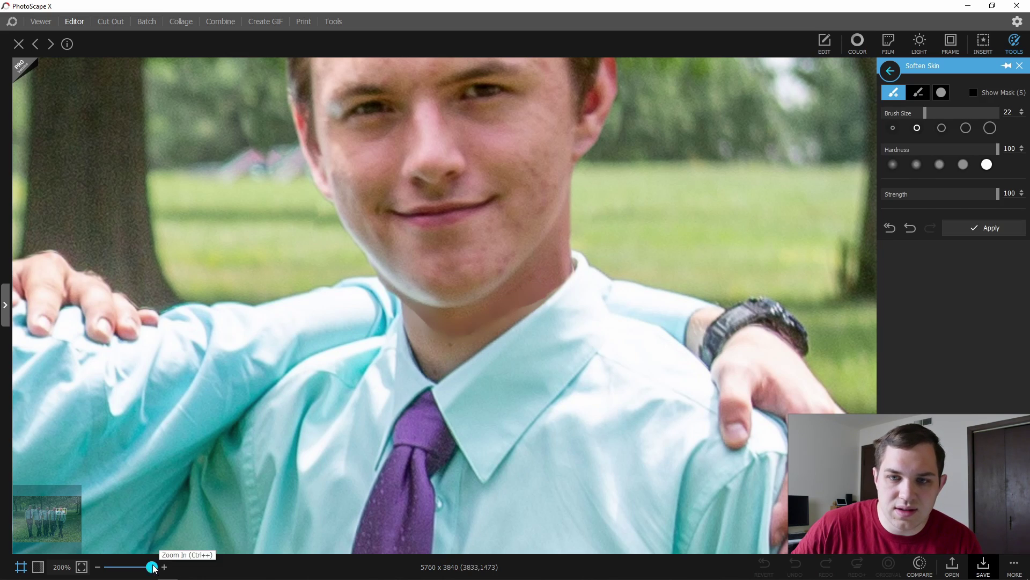
mouse_move(152, 566)
mouse_down()
mouse_move(116, 566)
mouse_move(152, 567)
mouse_up()
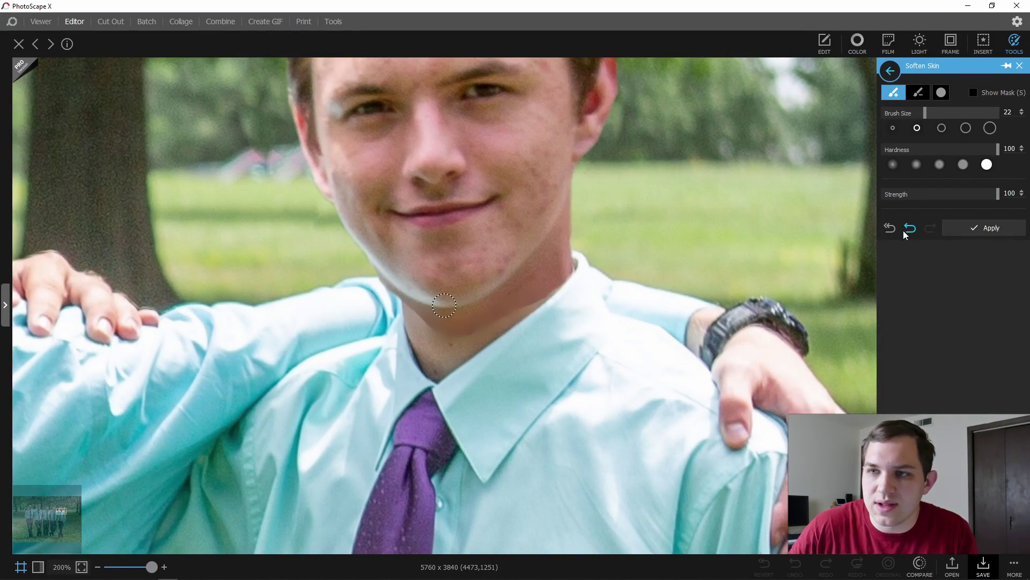
click(1016, 47)
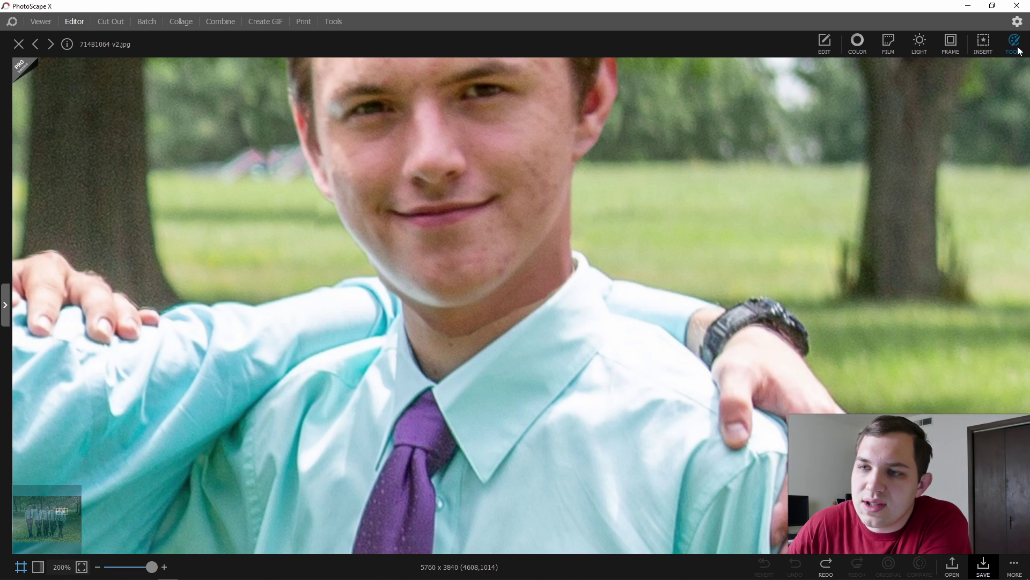
click(1017, 48)
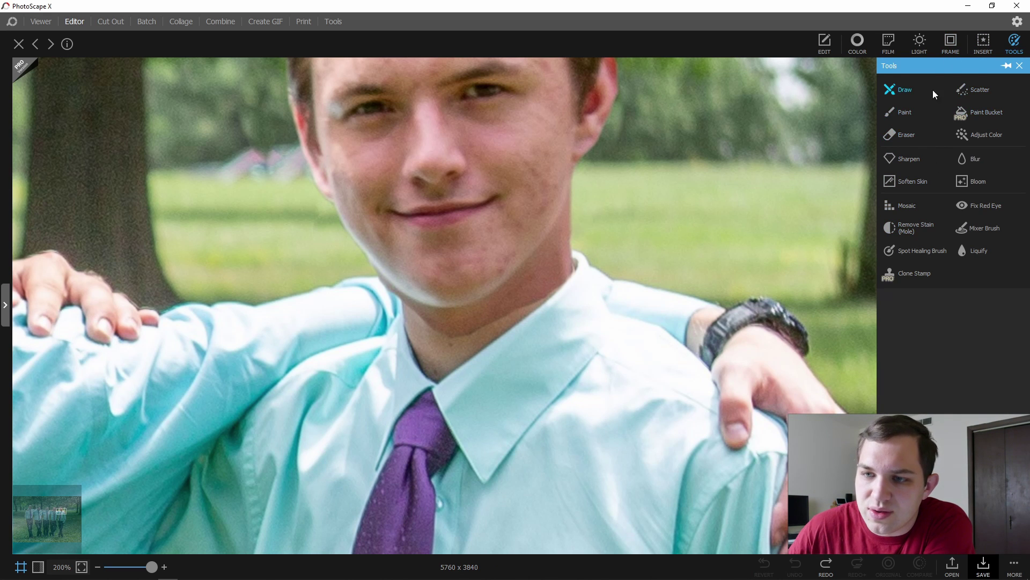
Darken the rightmost man's neck above the collar using a Darken brush with hardness 36.
click(993, 135)
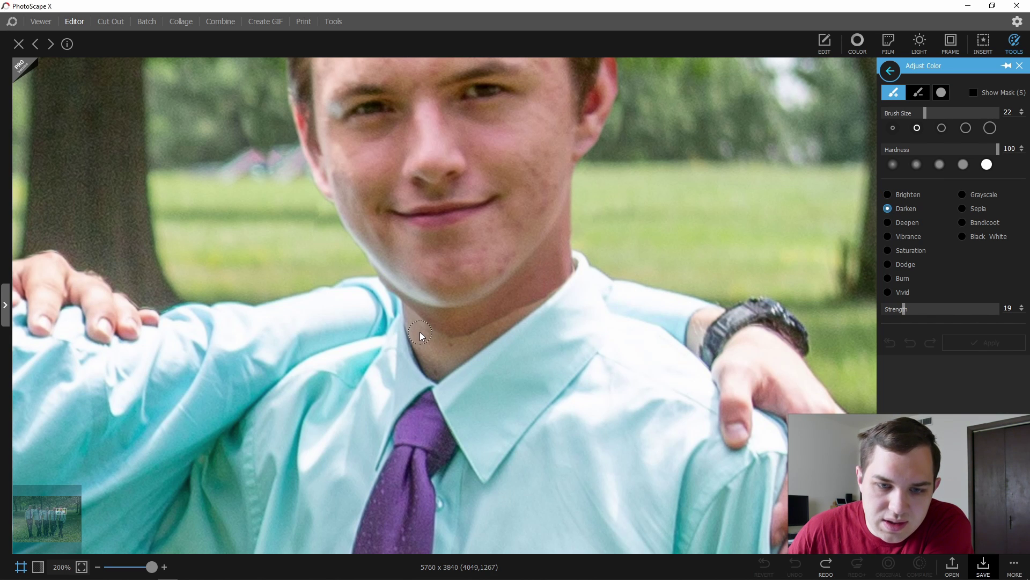
drag(422, 337, 450, 354)
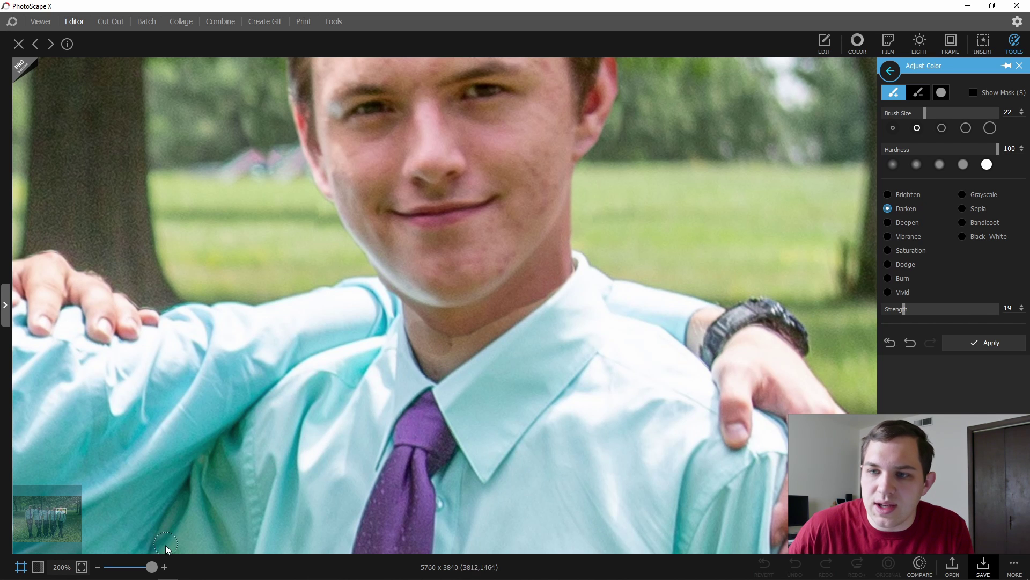
click(907, 344)
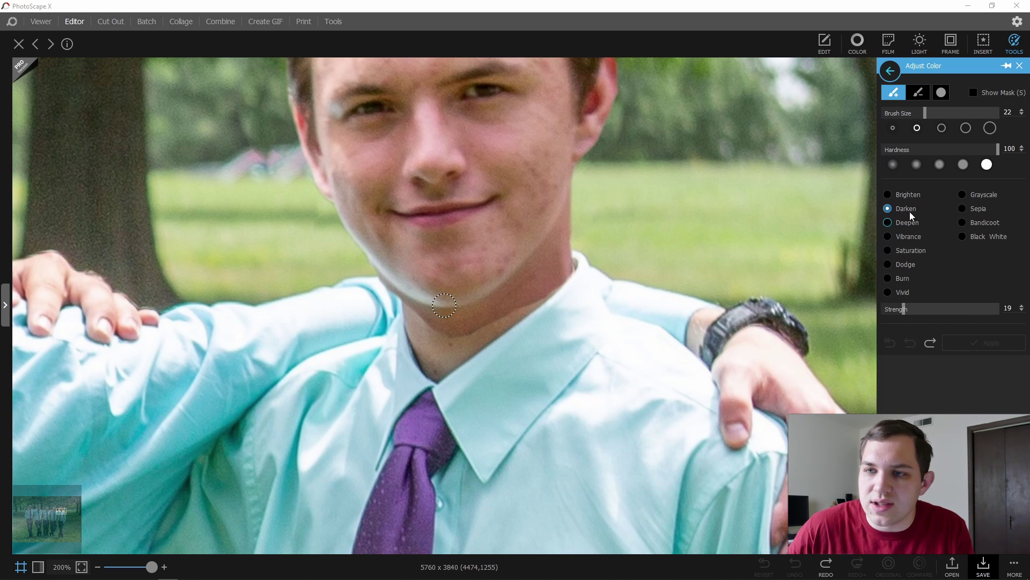
click(927, 150)
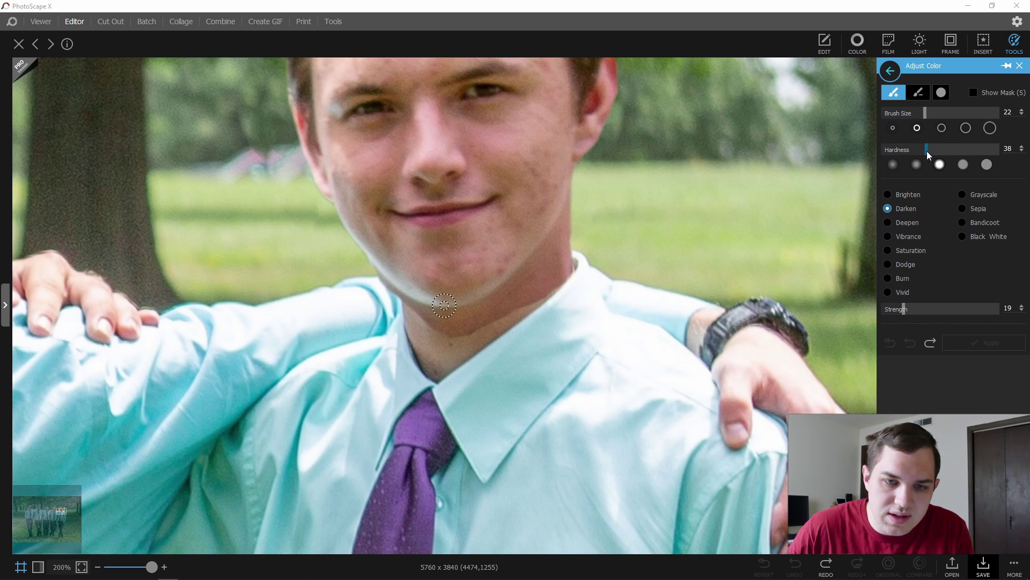
drag(927, 150, 924, 150)
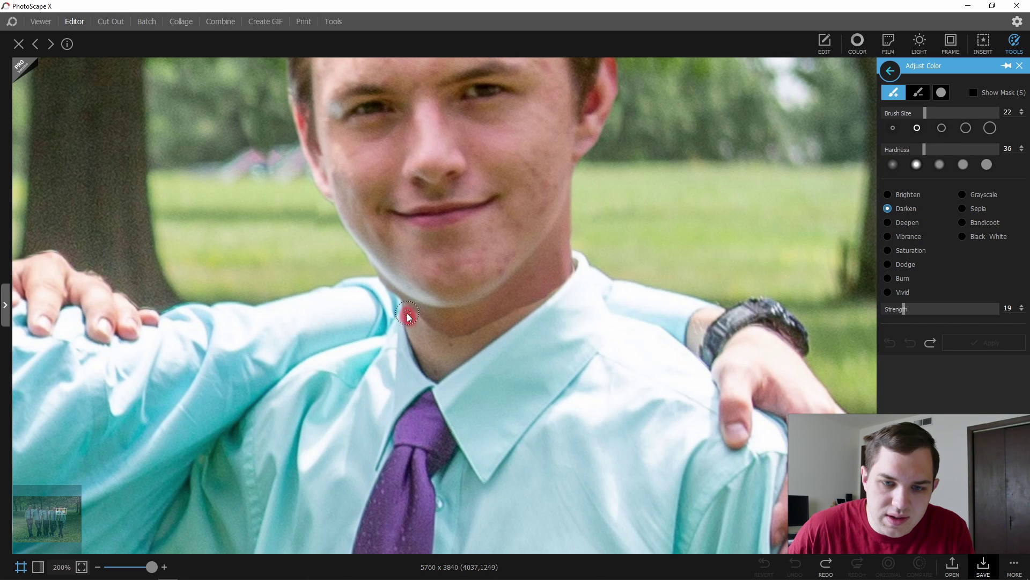
mouse_move(408, 316)
mouse_down()
mouse_move(439, 341)
mouse_move(463, 344)
mouse_move(525, 307)
mouse_move(448, 368)
mouse_move(434, 372)
mouse_move(417, 333)
mouse_move(440, 359)
mouse_up()
Erase excess darkening with Subtract and refine below the chin at Darken strength 42.
click(917, 92)
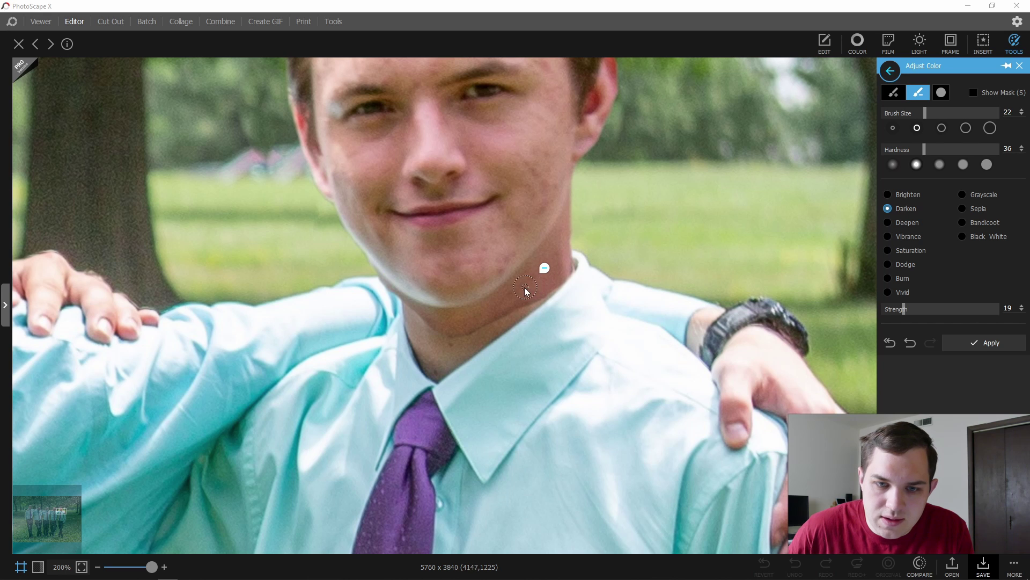
mouse_move(525, 291)
mouse_down()
mouse_move(488, 312)
mouse_move(530, 286)
mouse_up()
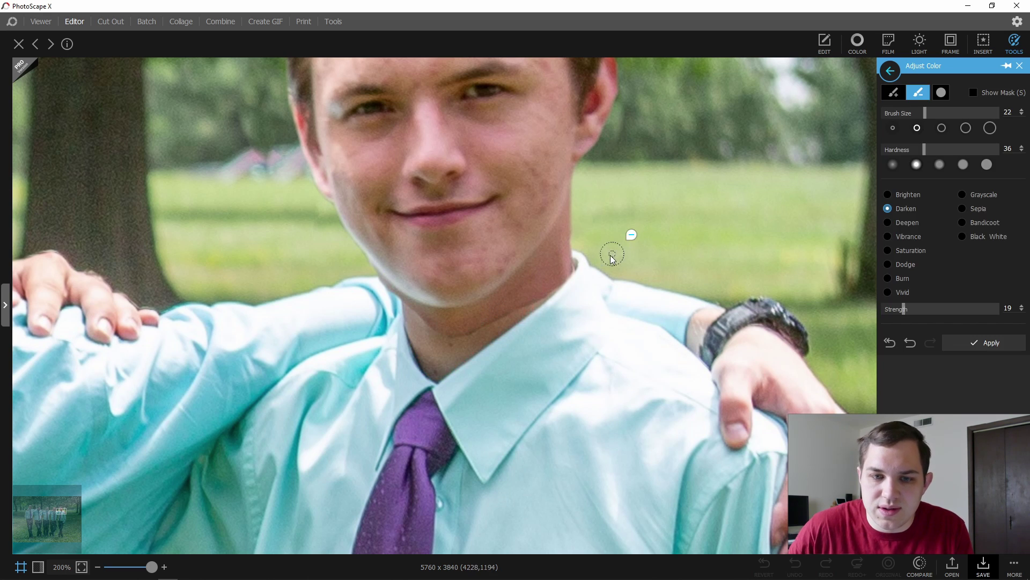
drag(907, 309, 940, 309)
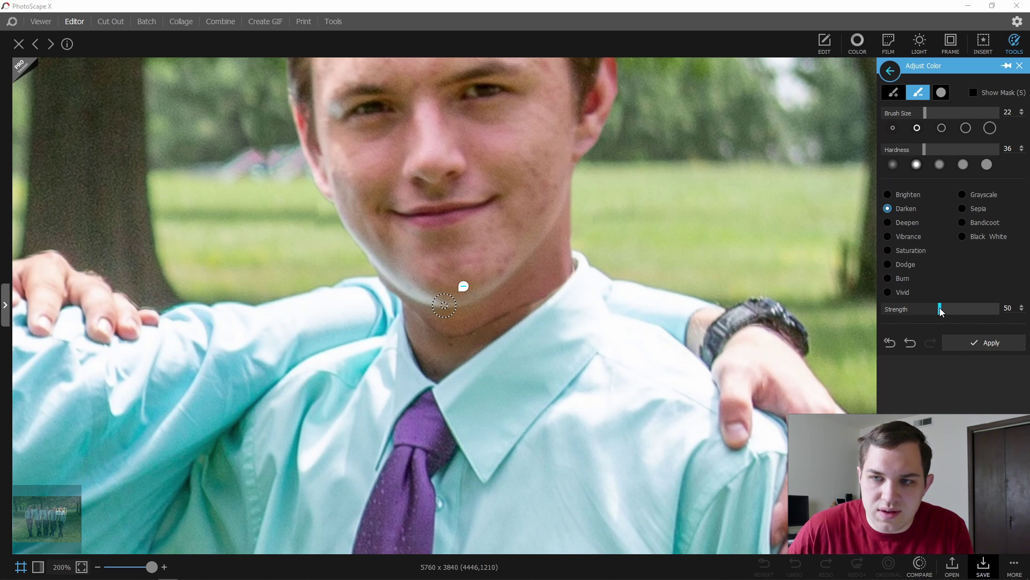
click(888, 239)
click(888, 208)
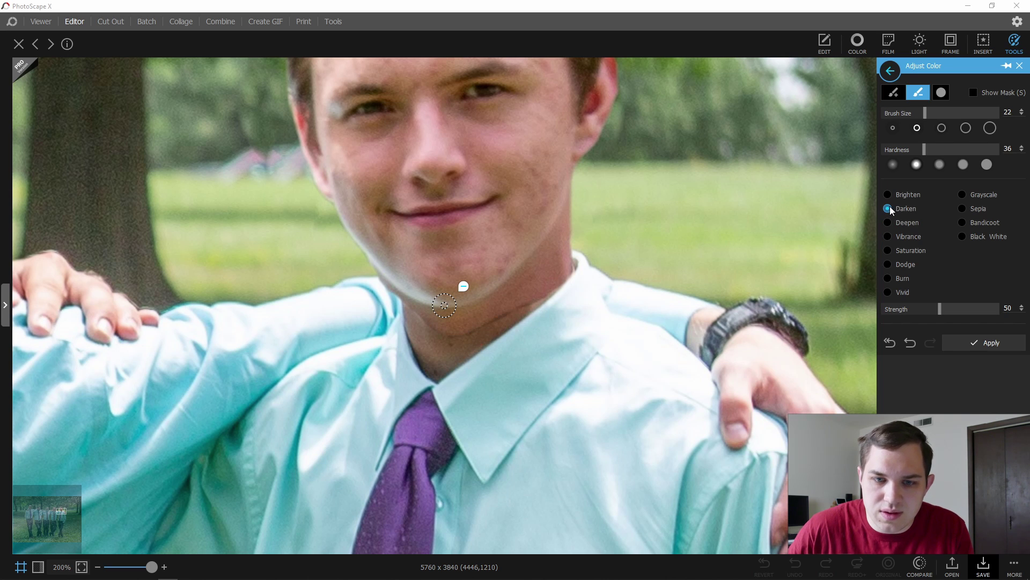
drag(934, 312, 932, 309)
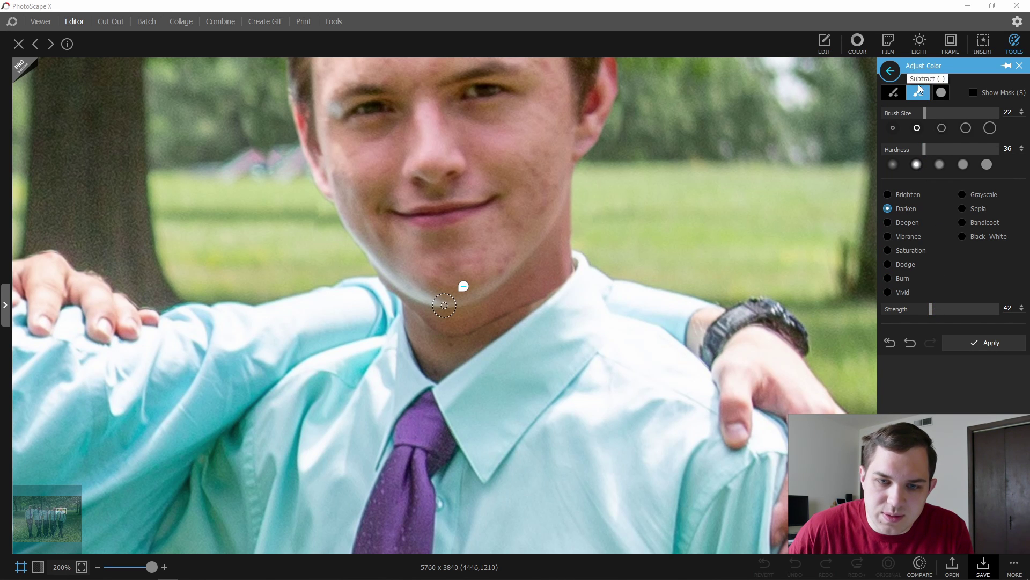
drag(504, 300, 504, 301)
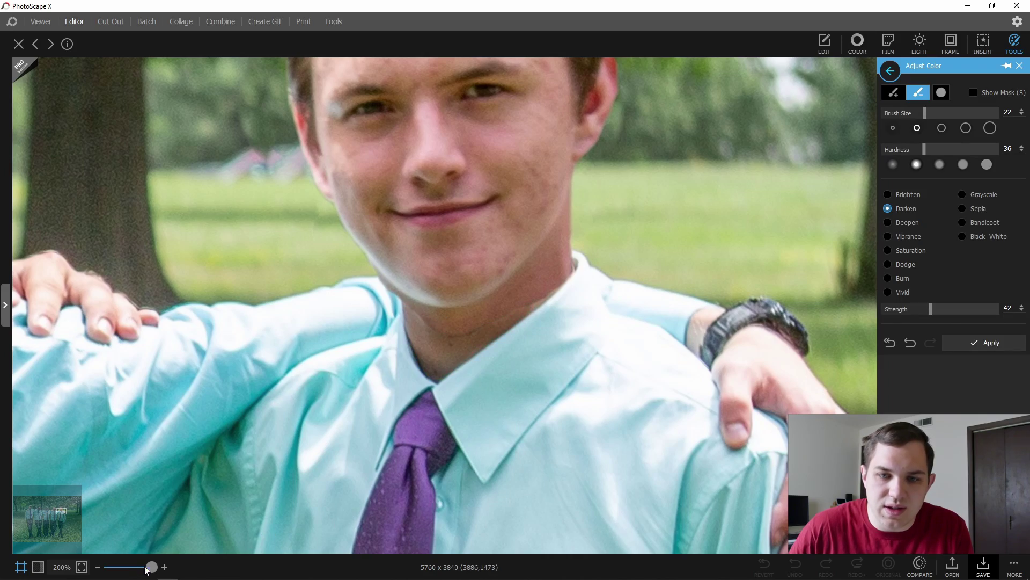
drag(147, 570, 112, 569)
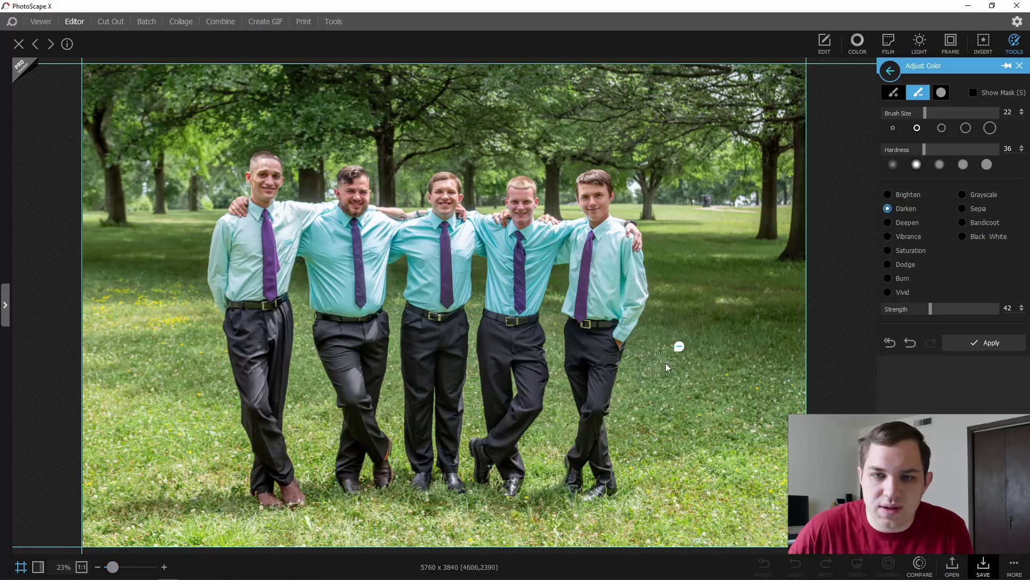
Apply the darkening colour adjustment and close the Adjust Color panel.
click(969, 342)
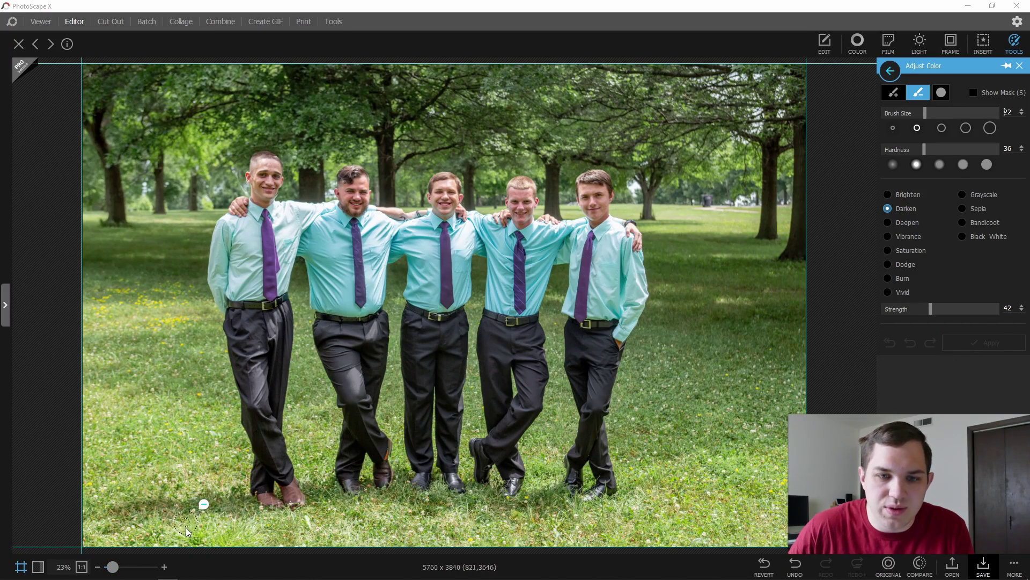
drag(112, 566, 145, 567)
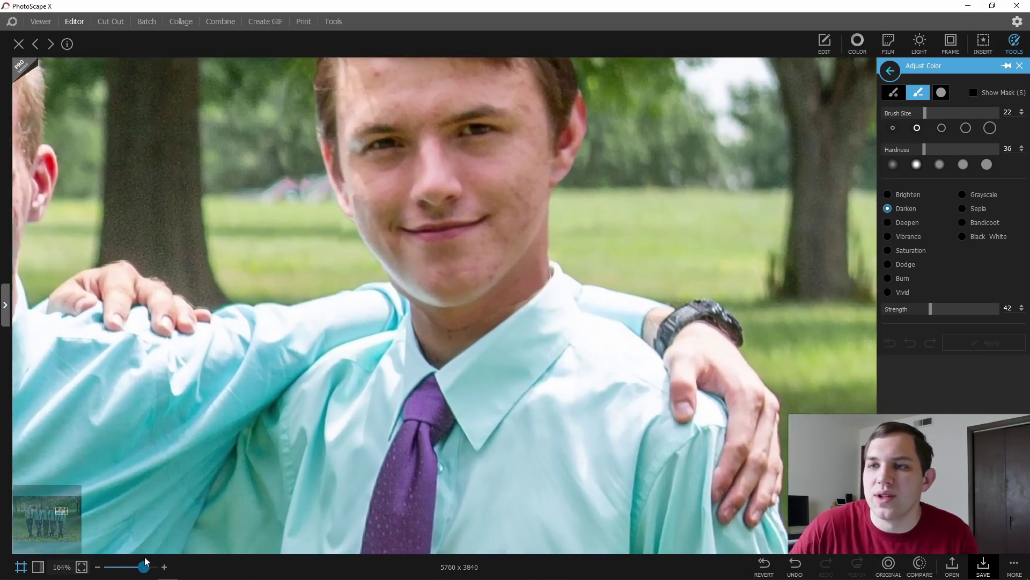
click(1019, 65)
Dab the eyedropped light shirt colour along the rightmost man's chin seam with the Draw brush.
click(1015, 43)
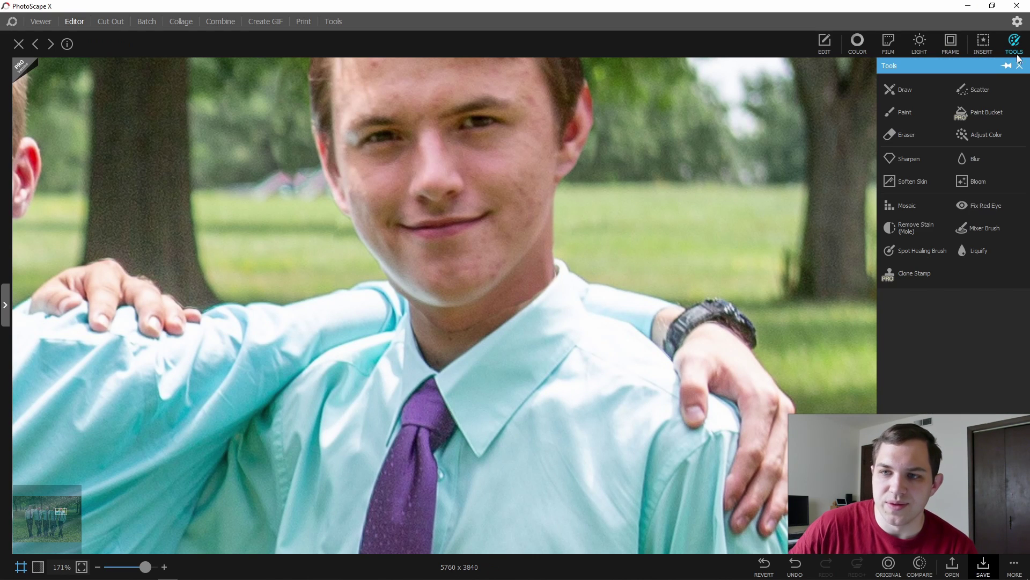
click(907, 105)
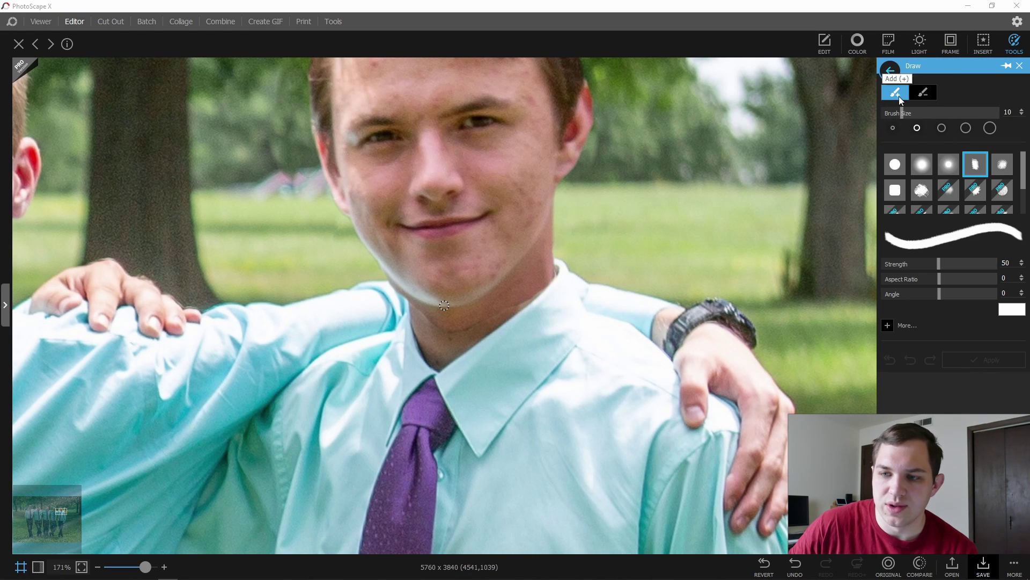
click(1015, 311)
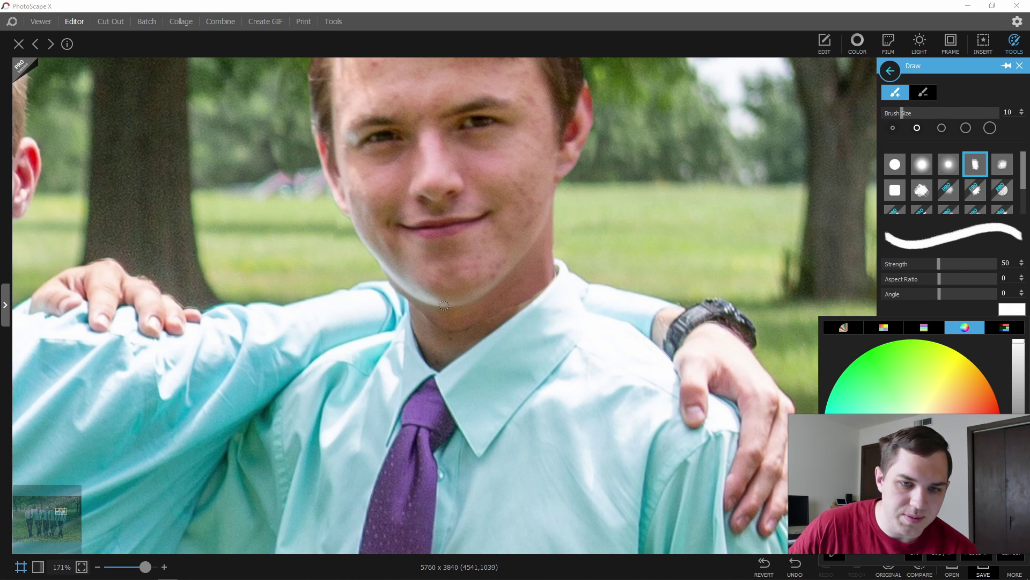
click(444, 305)
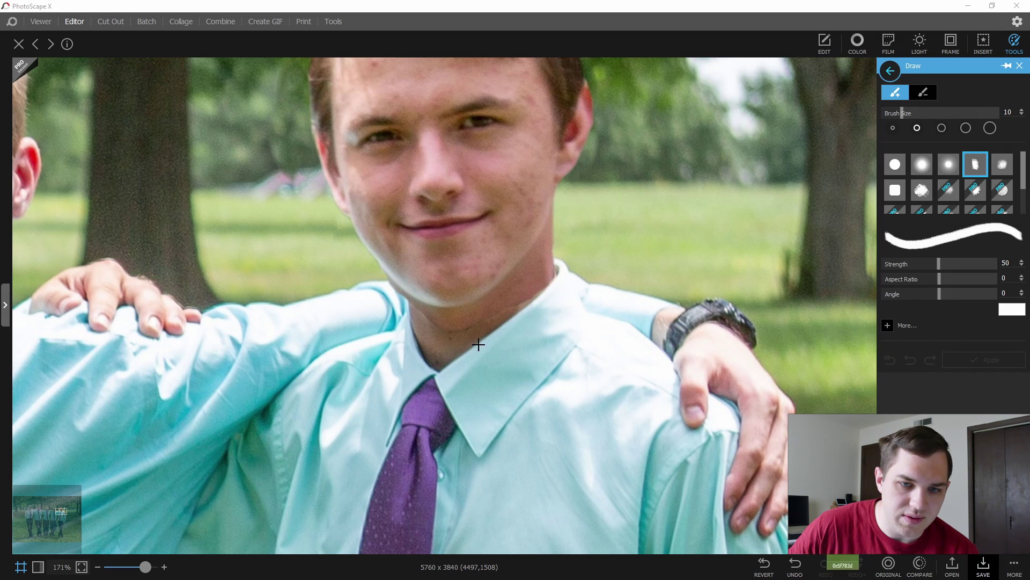
click(392, 296)
click(393, 290)
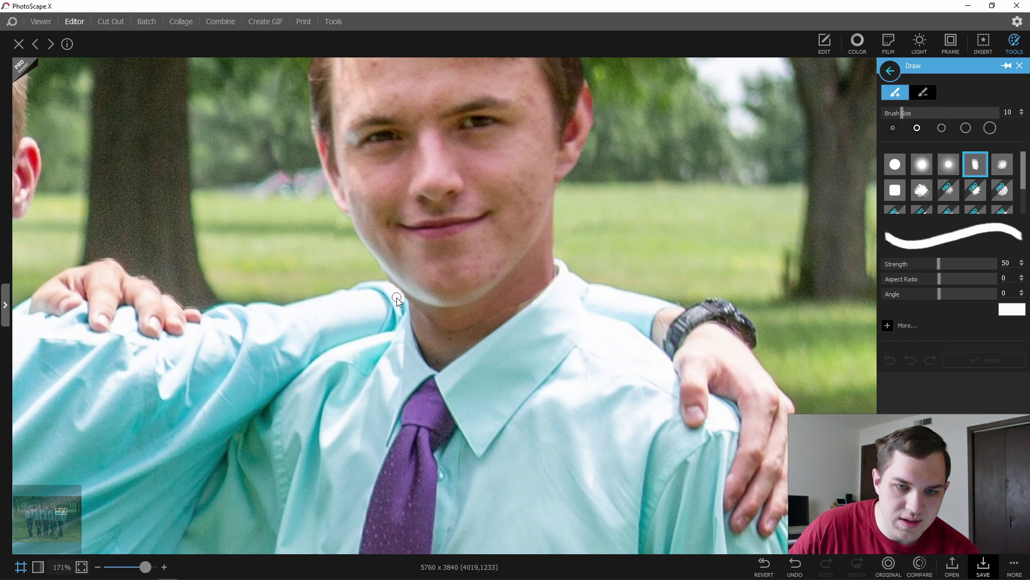
click(398, 302)
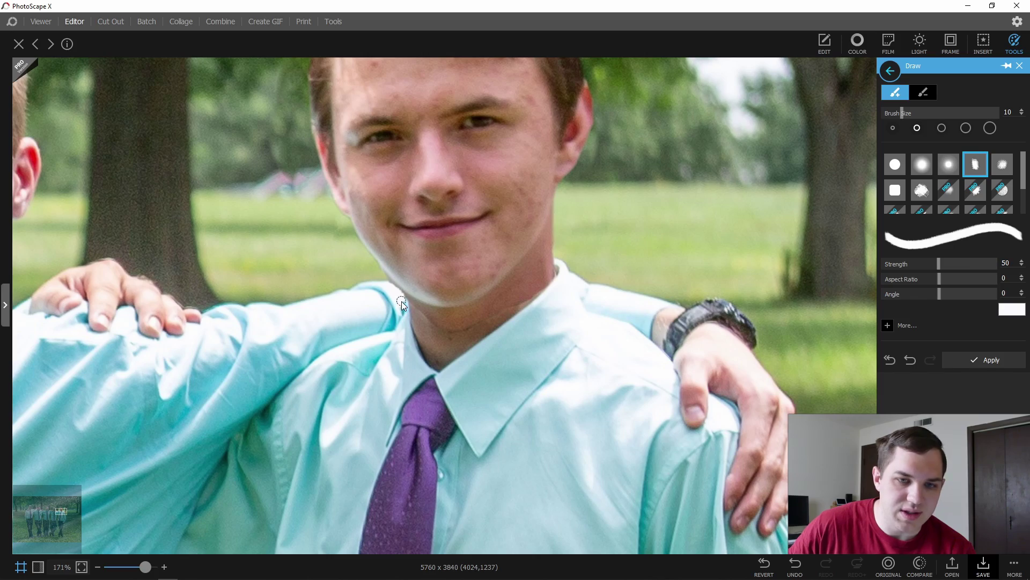
drag(145, 567, 111, 567)
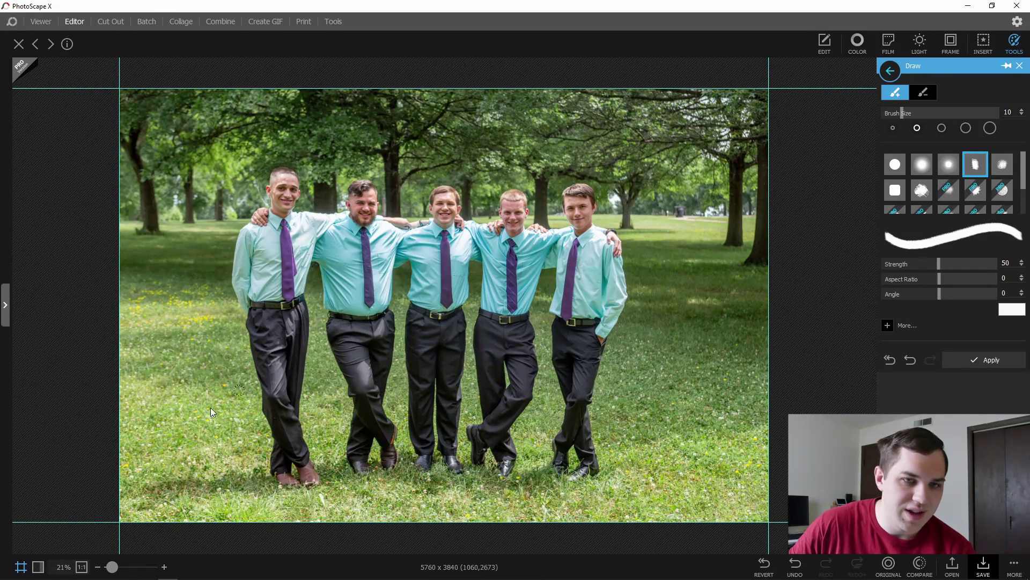
Zoom to the leftmost man's neck and load the spray Draw brush with sampled neck skin tone.
drag(112, 568, 121, 567)
drag(49, 504, 30, 506)
drag(123, 567, 130, 570)
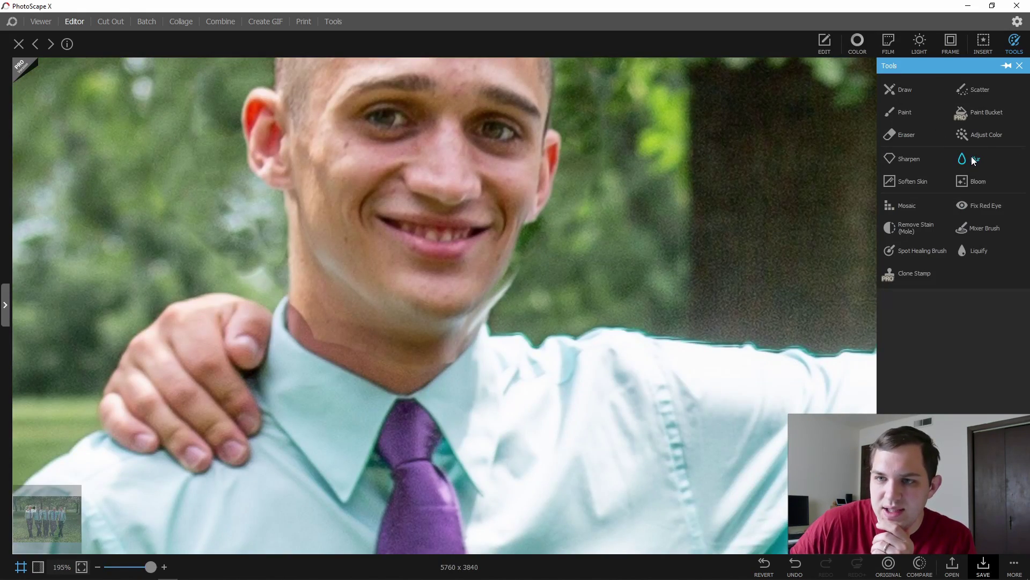
click(897, 94)
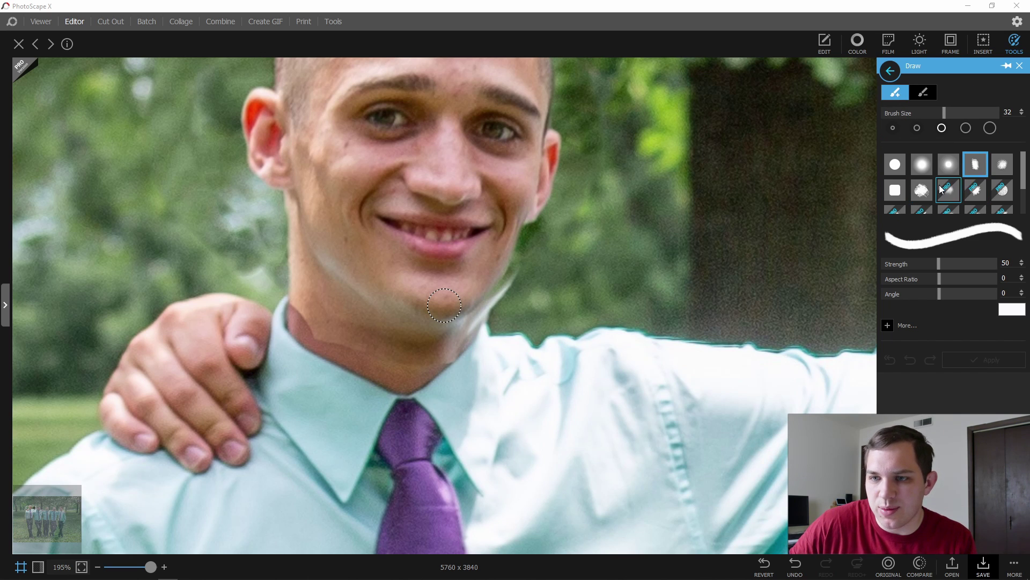
click(1002, 165)
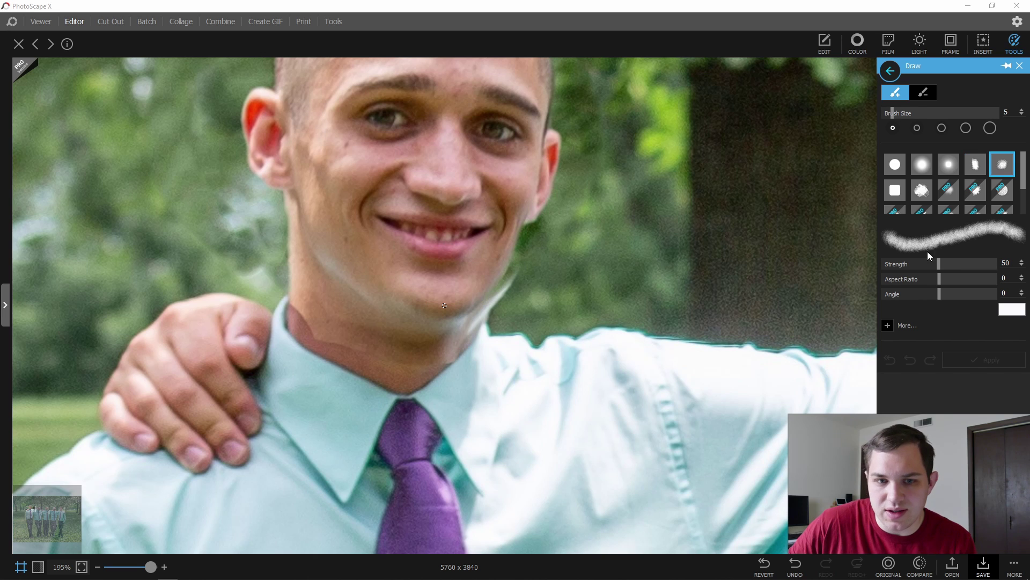
click(1009, 311)
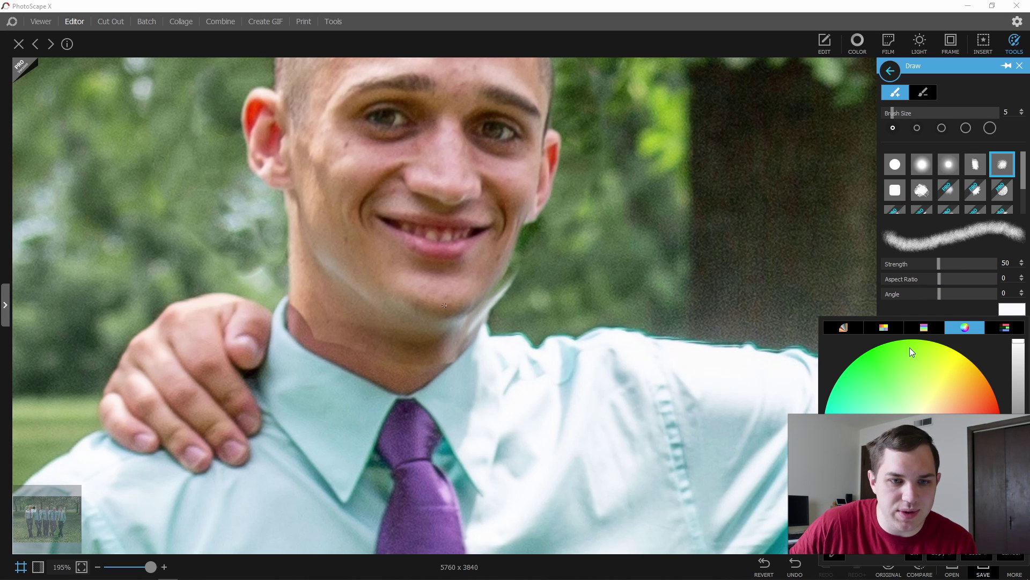
click(838, 556)
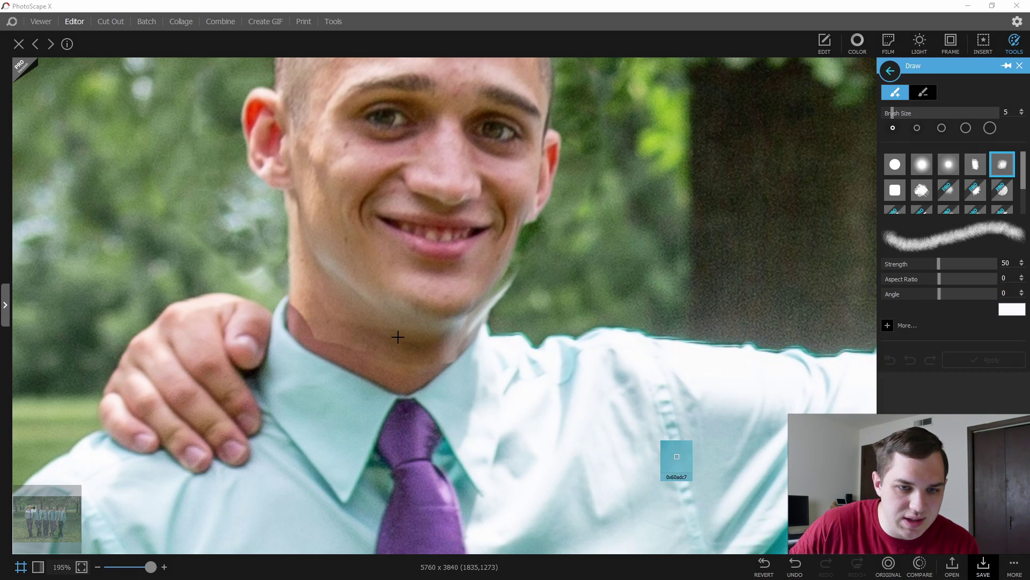
click(321, 333)
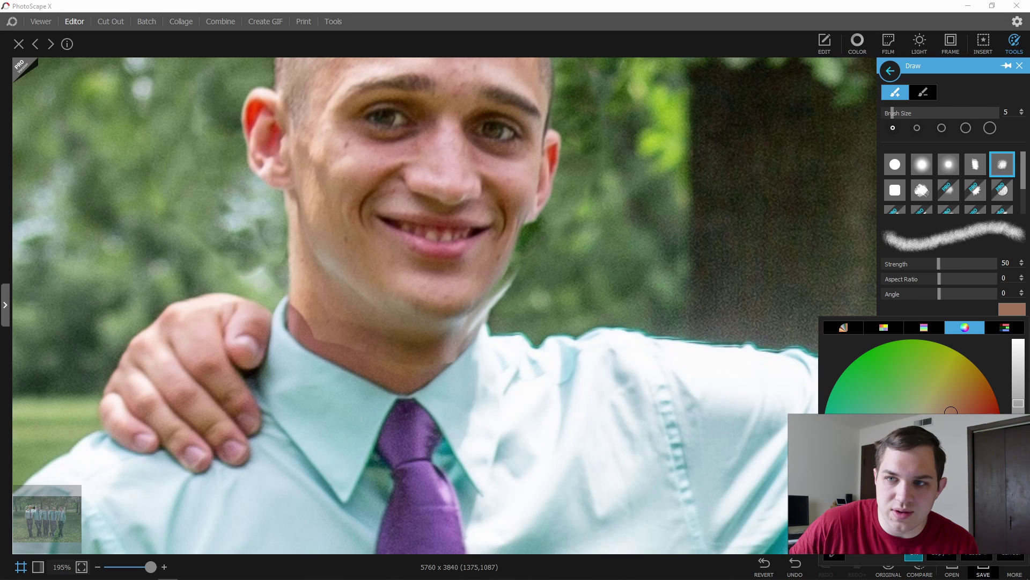
click(518, 350)
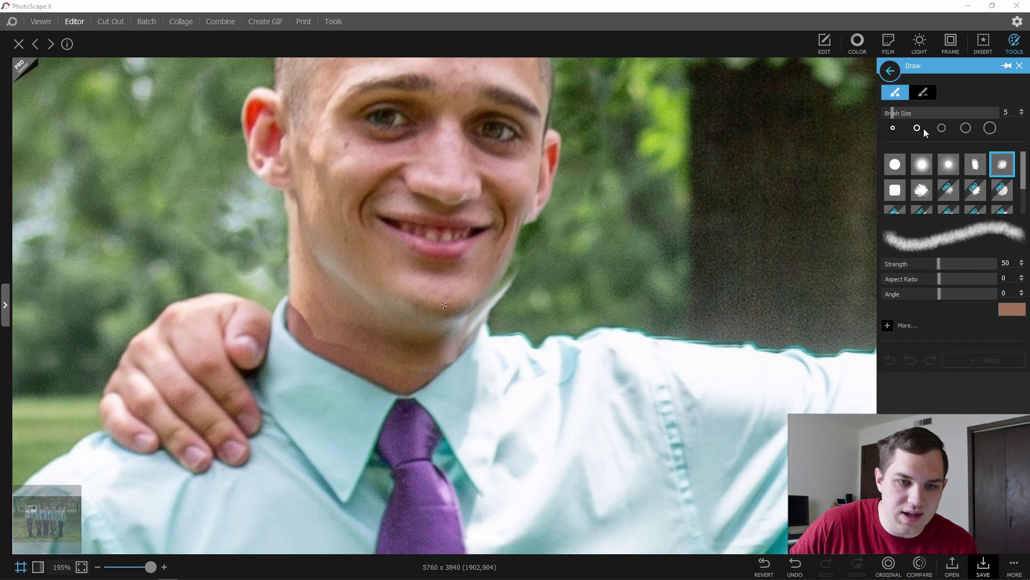
Paint over the leftmost man's neck seam with a size-30 brush and apply the strokes.
click(945, 127)
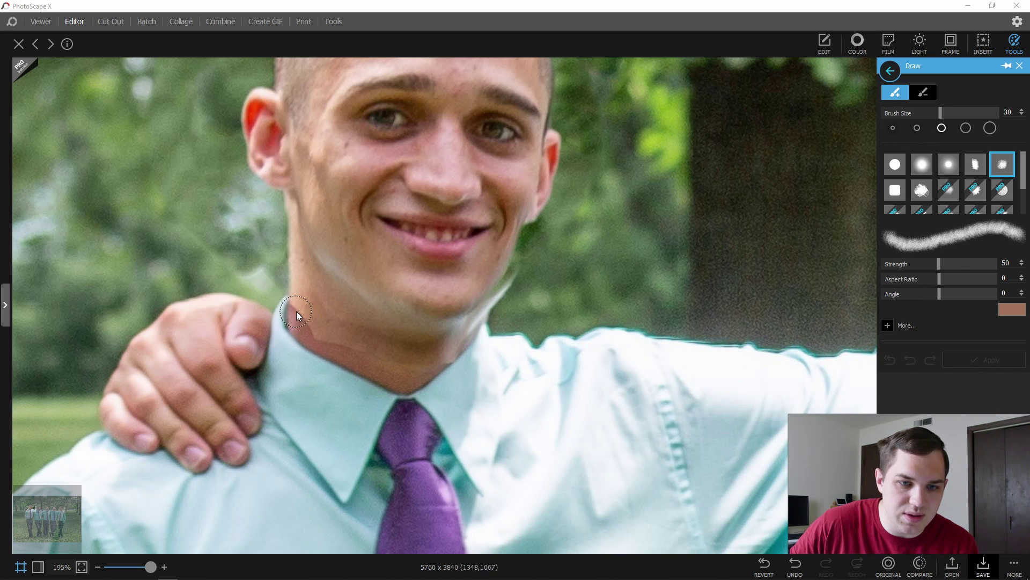
drag(303, 319, 301, 312)
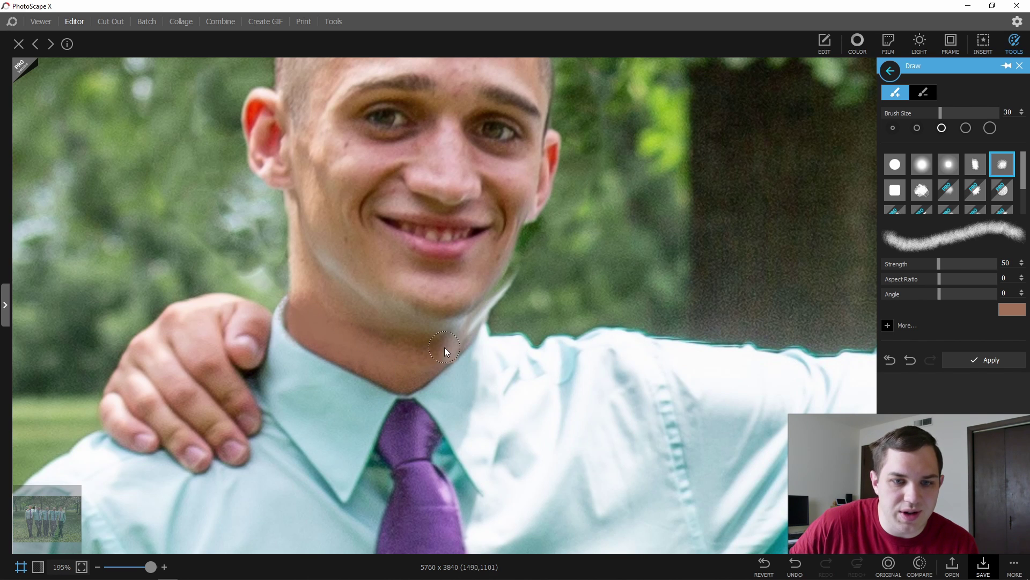
drag(151, 567, 114, 563)
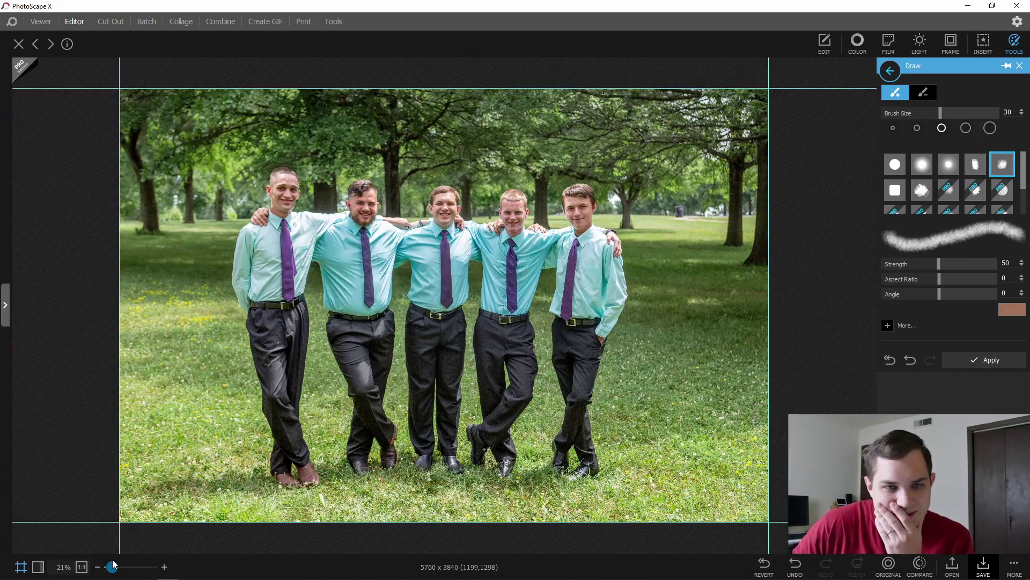
click(979, 359)
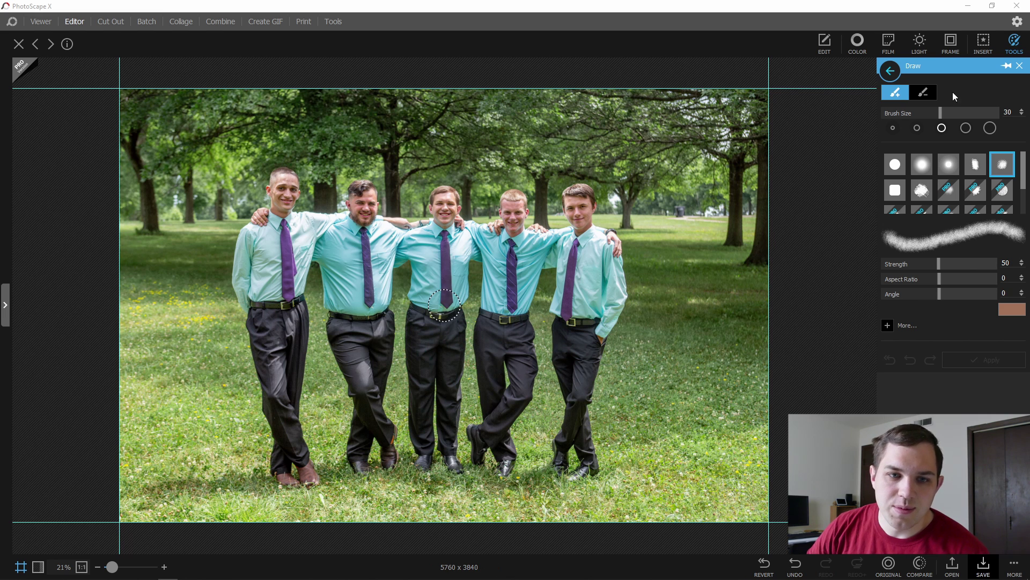
click(1019, 66)
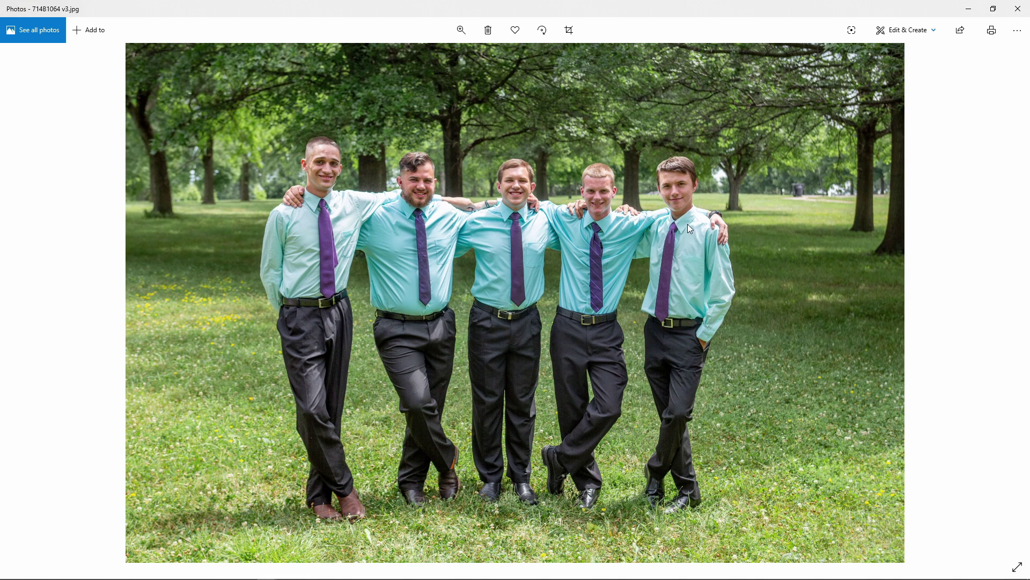
key(alt+Tab)
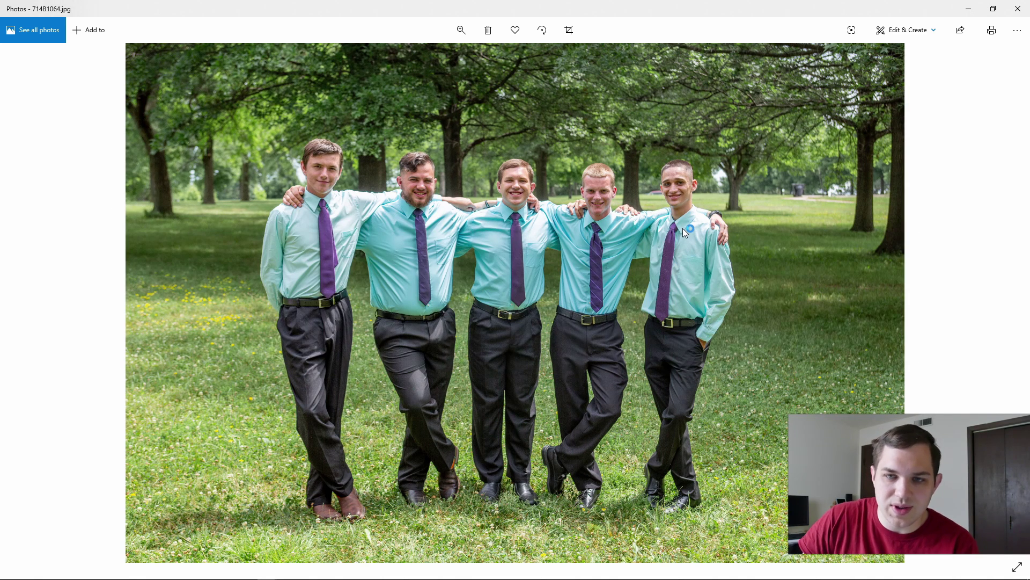
key(alt+Tab)
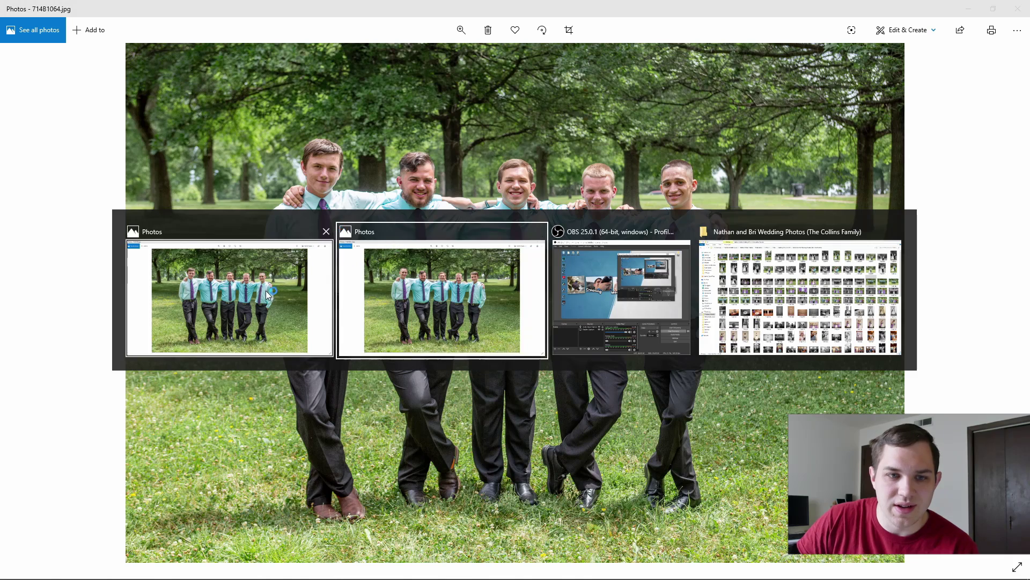
click(265, 291)
key(alt+Tab)
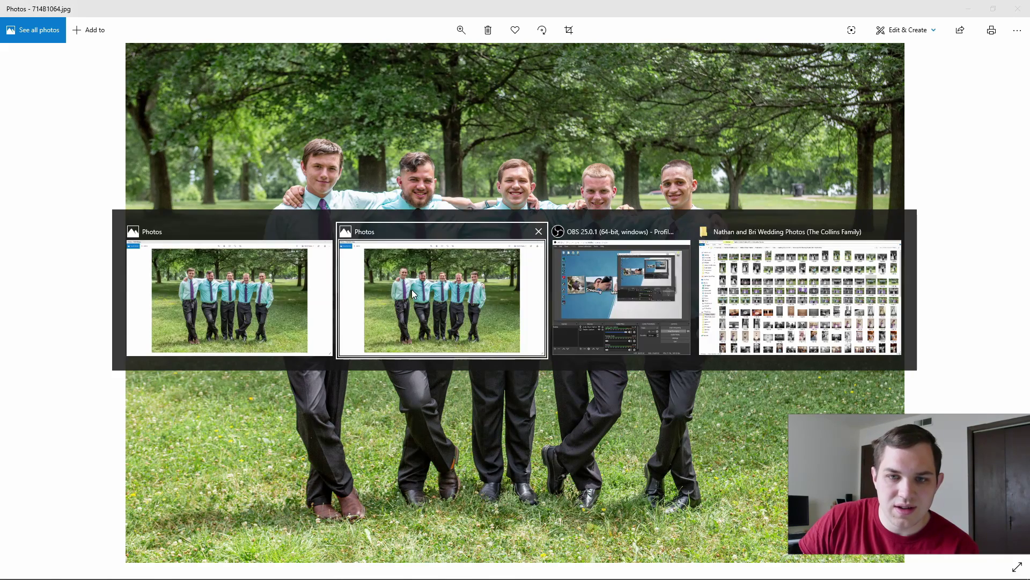
click(411, 289)
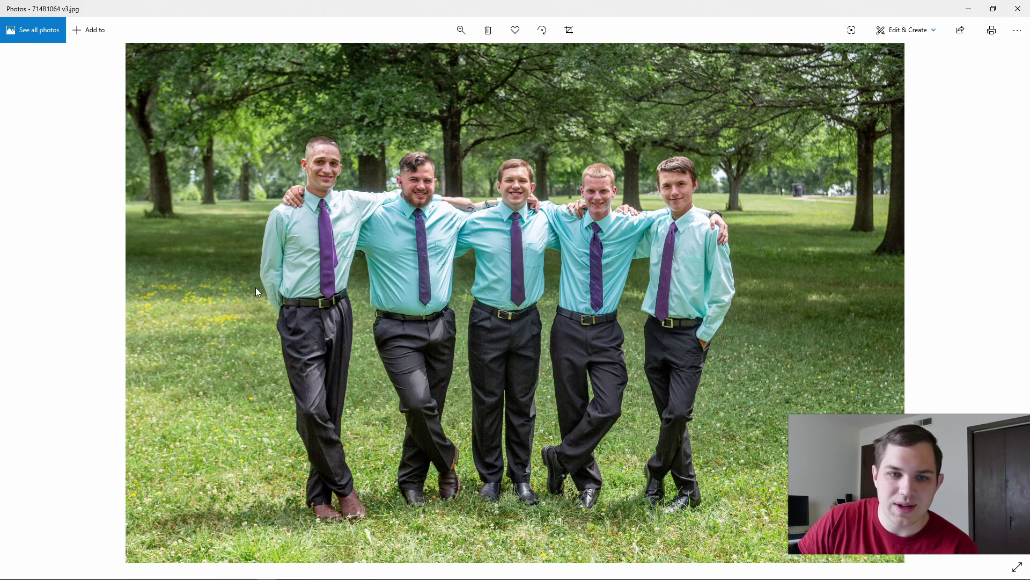
key(alt+Tab)
click(249, 301)
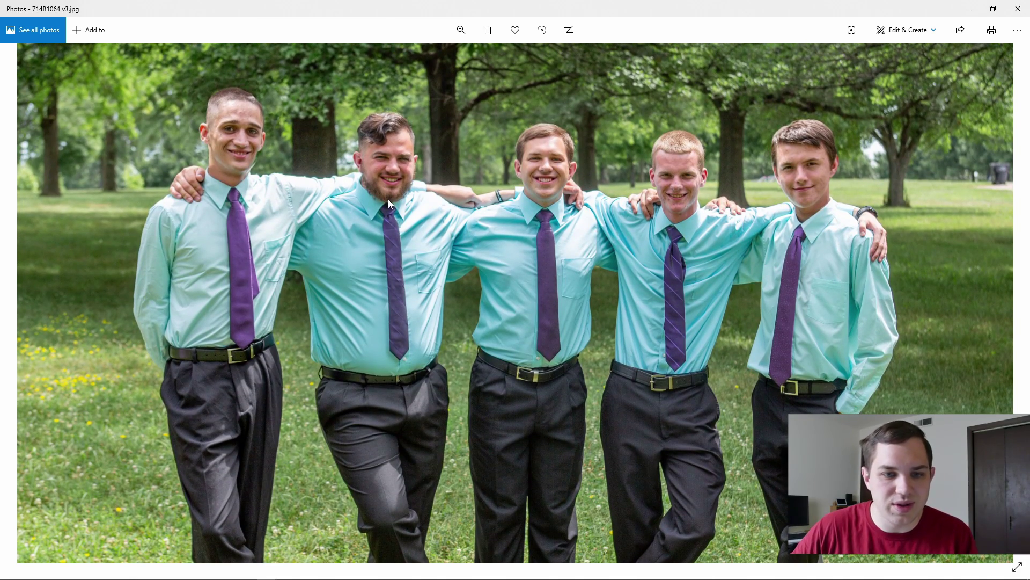
scroll(388, 199, up, 3)
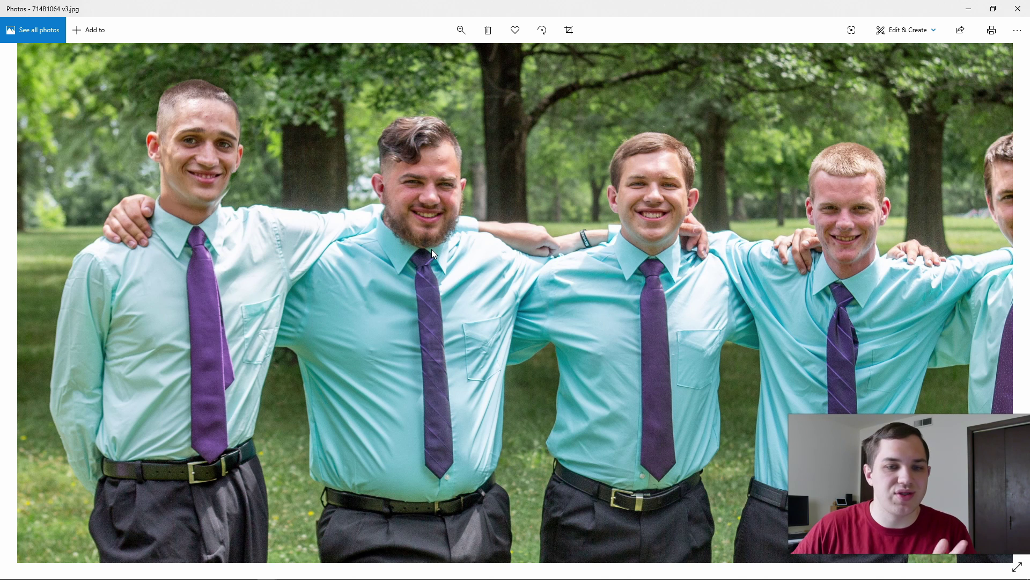
scroll(556, 252, down, 2)
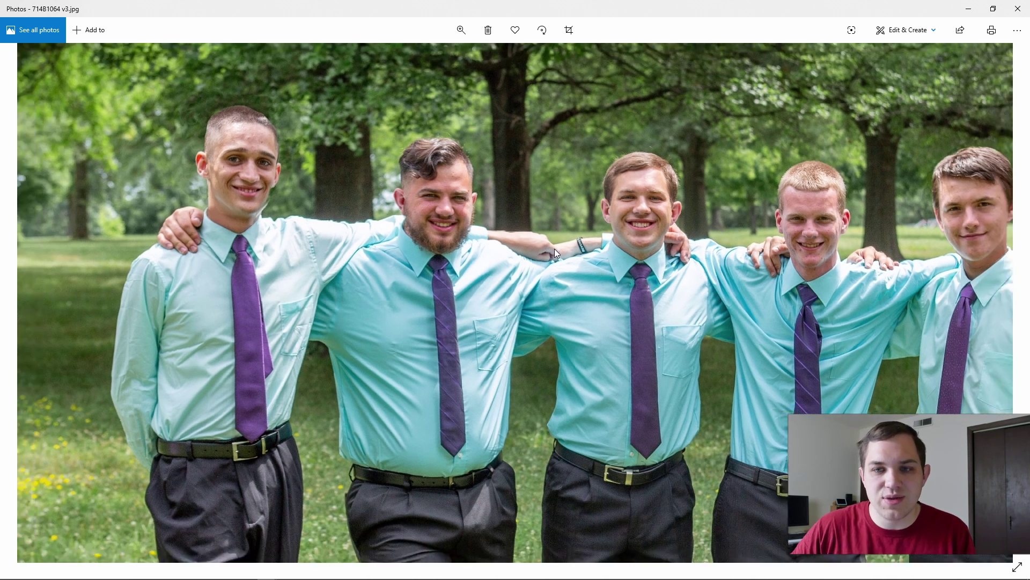